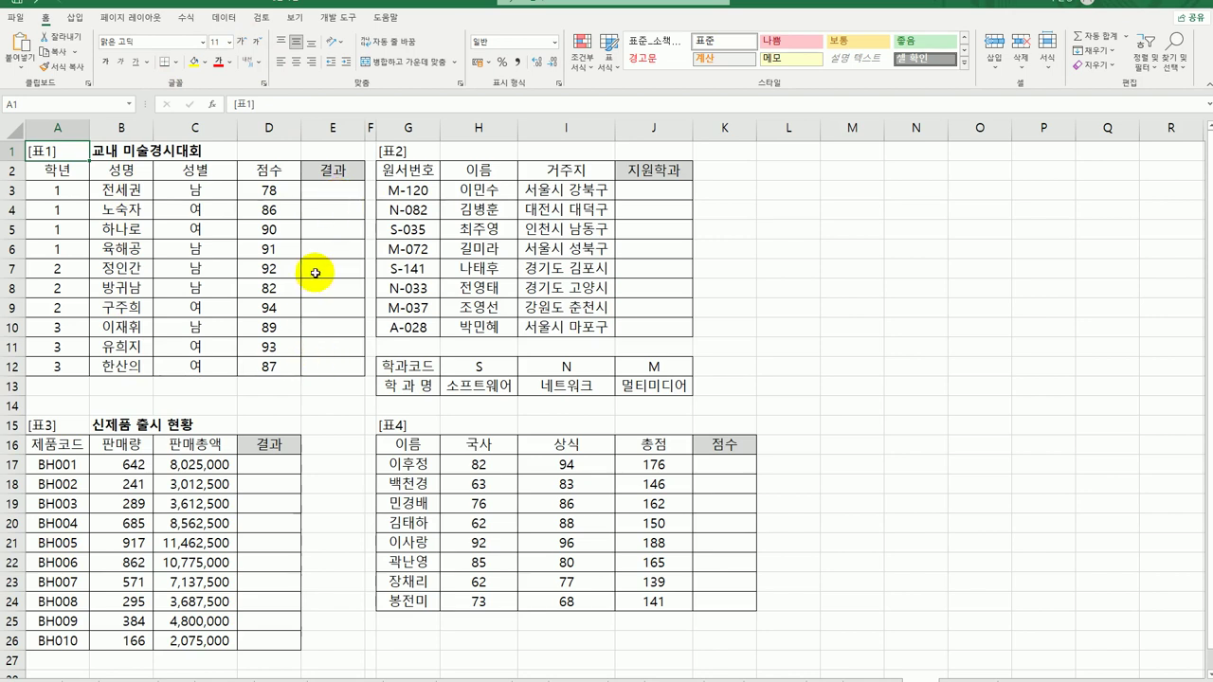
Step: Start a RANK.EQ formula in cell E3 of the 결과 column and open its function arguments
click(325, 187)
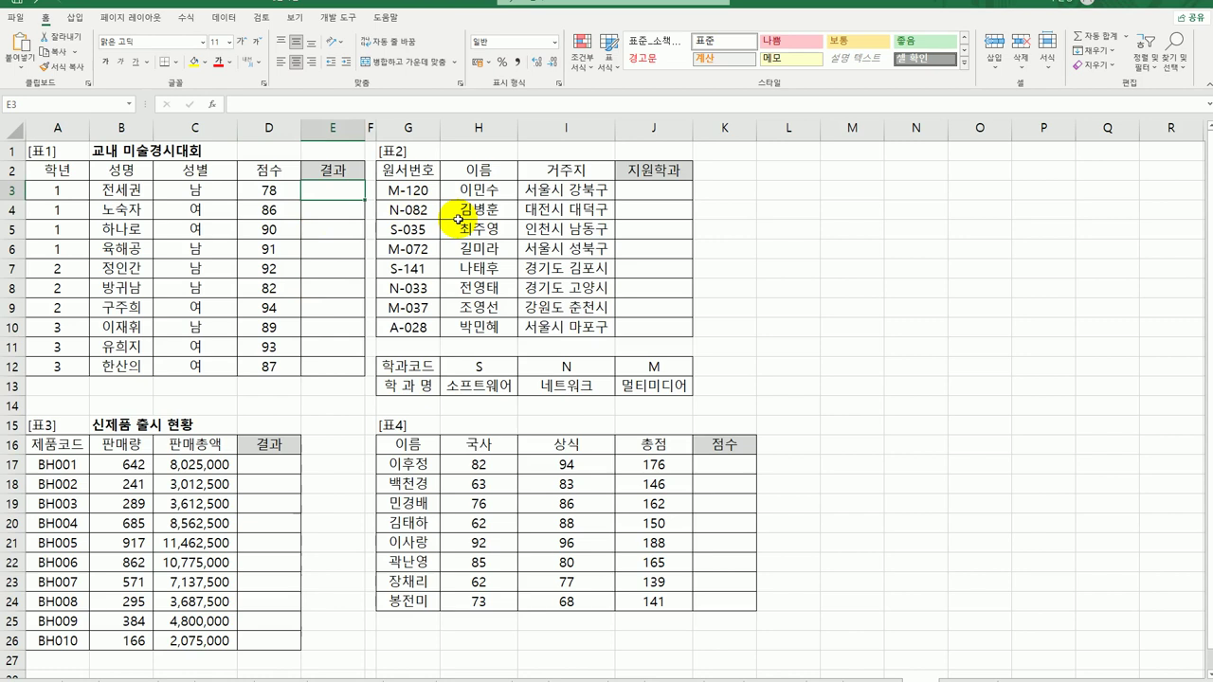
text(=)
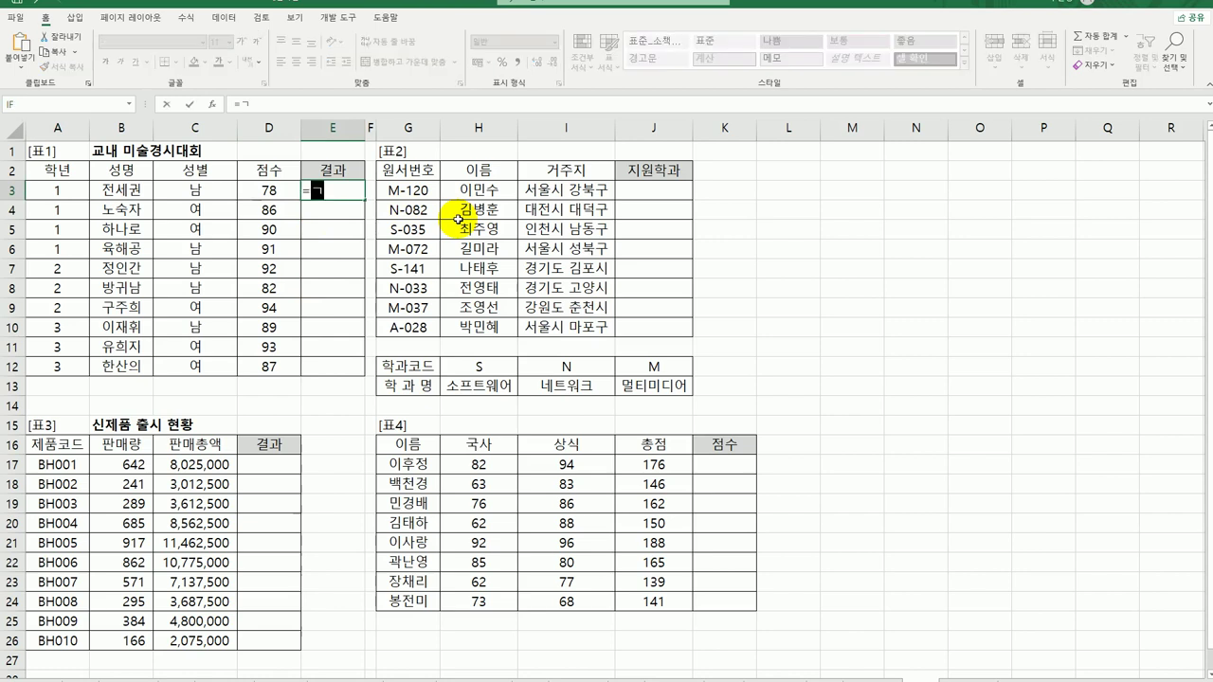
text(rank.)
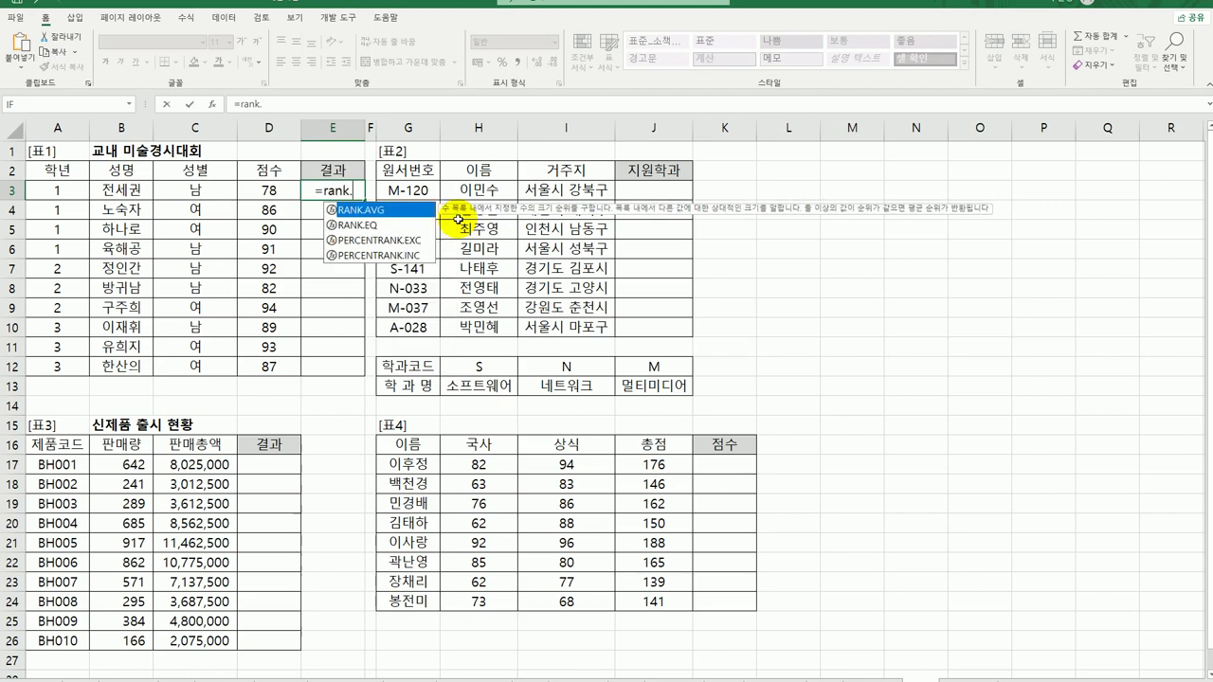
double_click(376, 227)
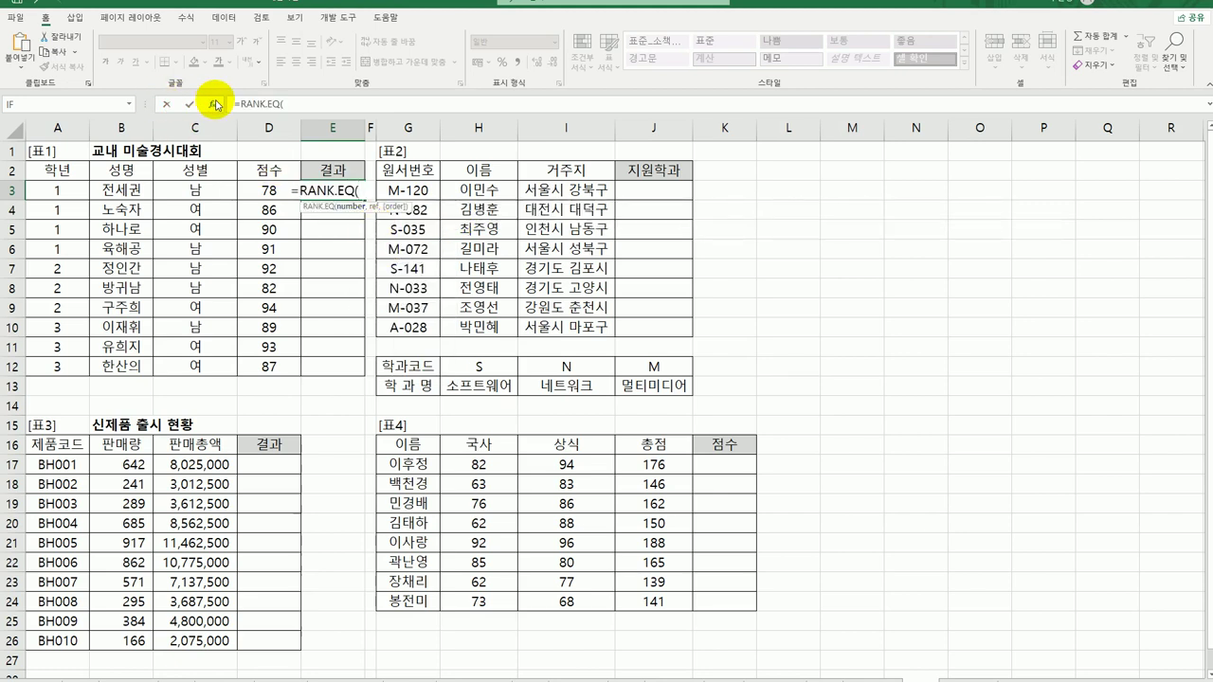
click(212, 103)
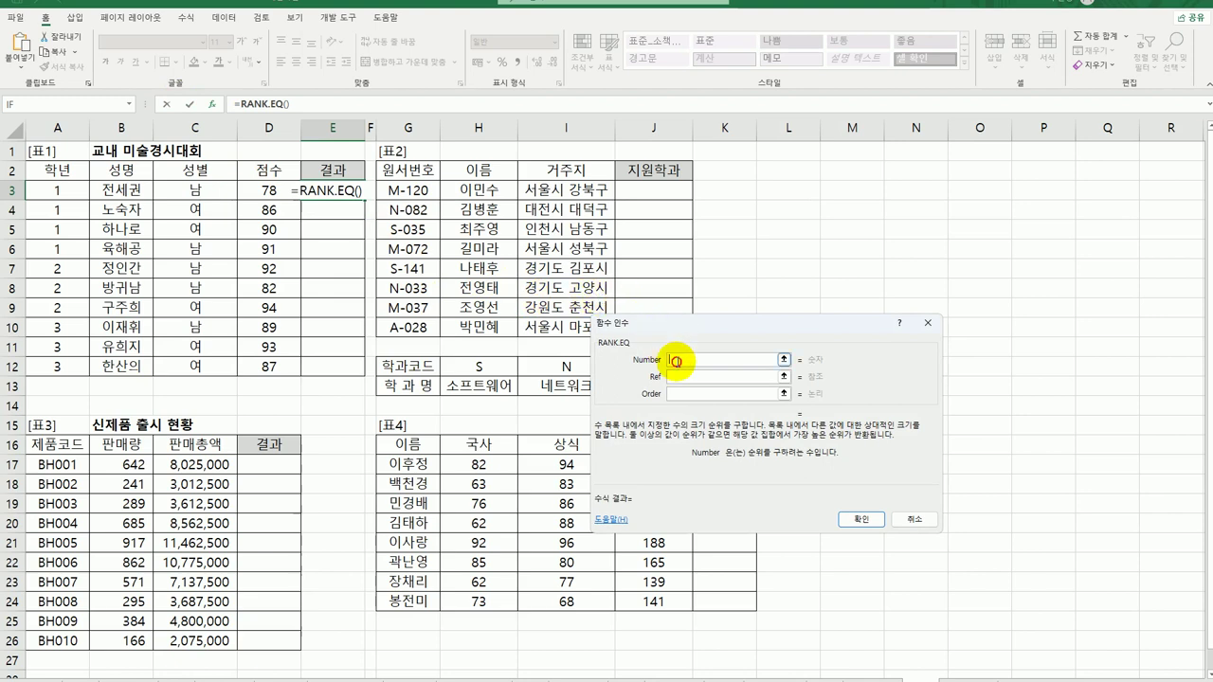
Step: Rank D3 within the absolute range $D$3:$D$12 using order 0, and fill the formula from E3 down to E12
click(269, 190)
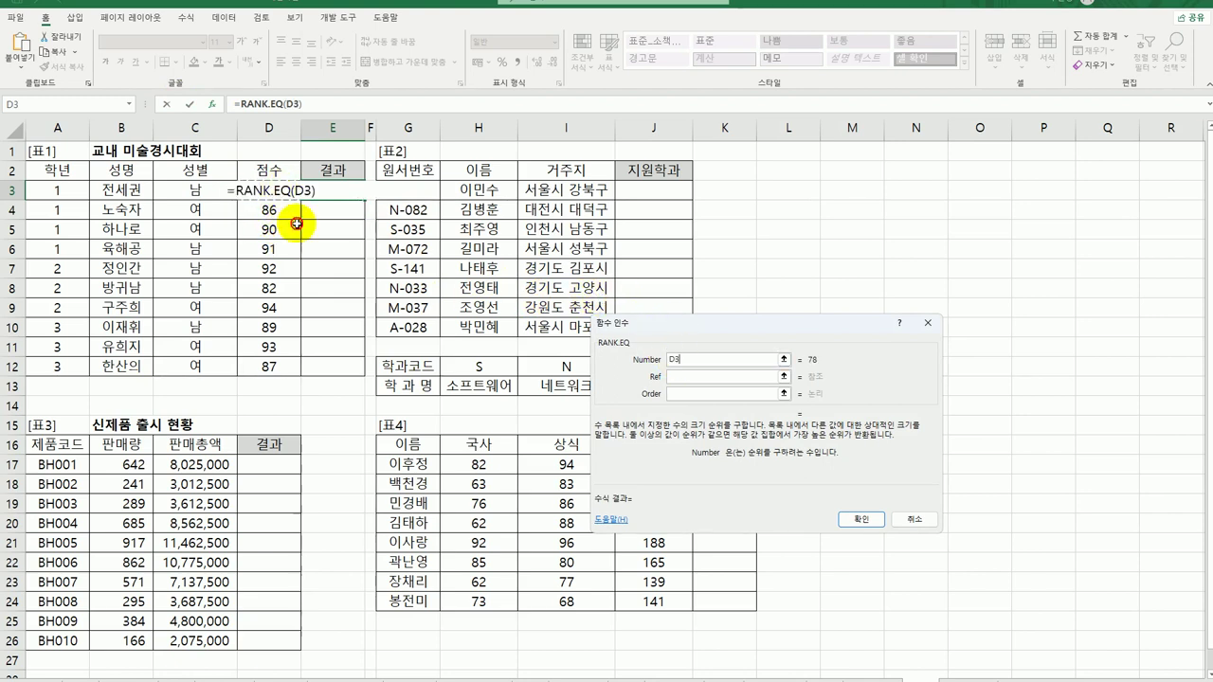
click(678, 377)
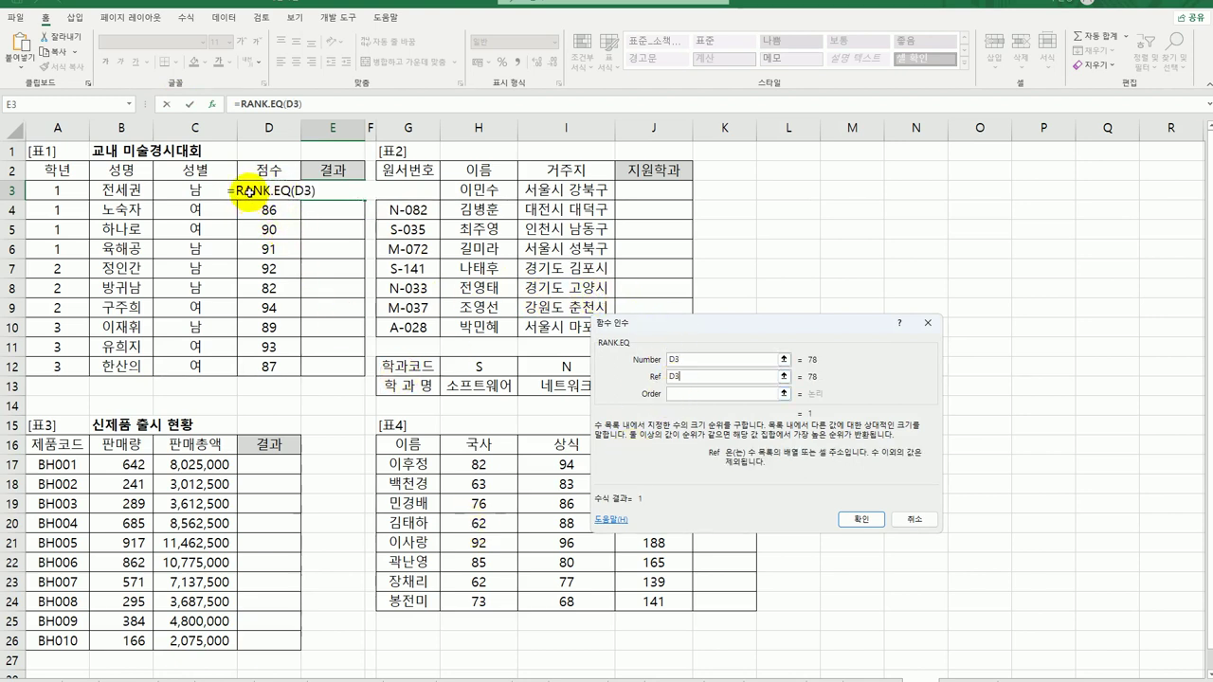
drag(245, 191, 269, 367)
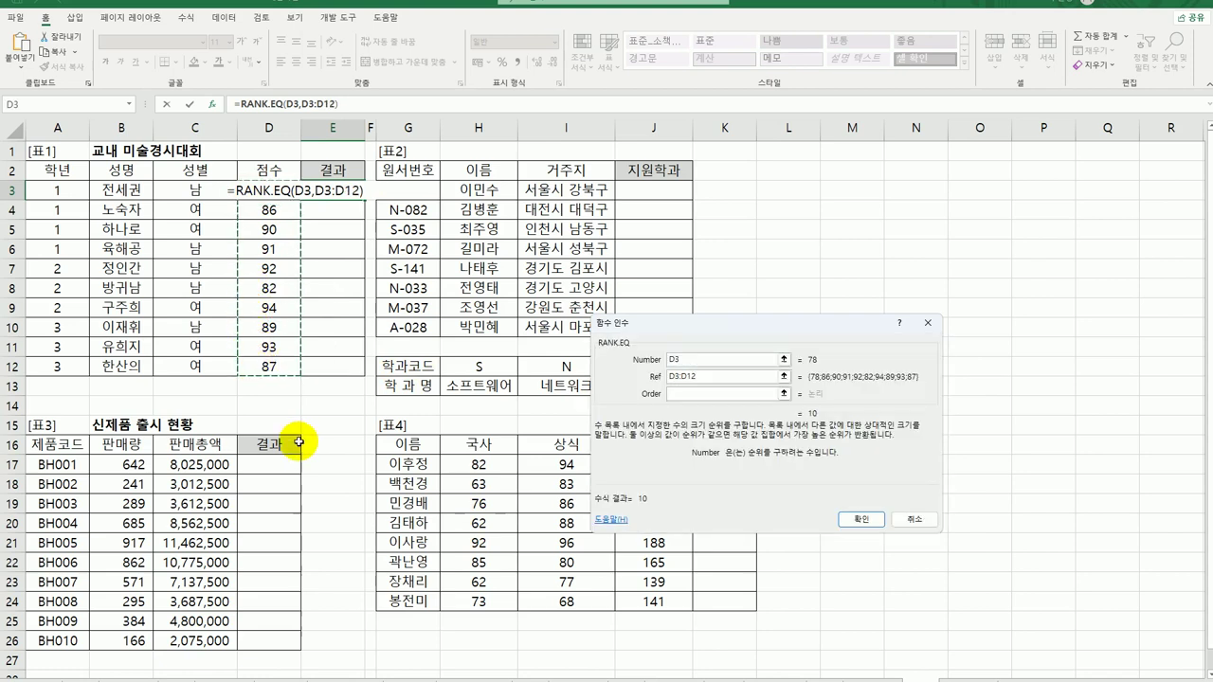
key(F4)
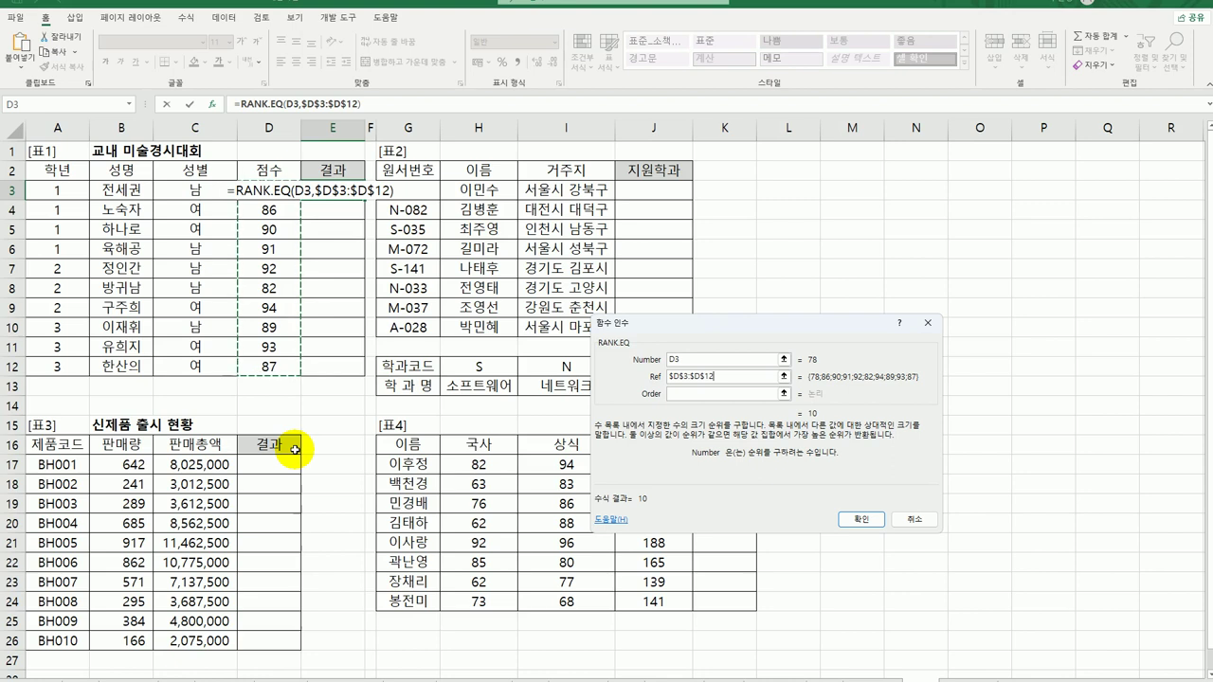
click(678, 396)
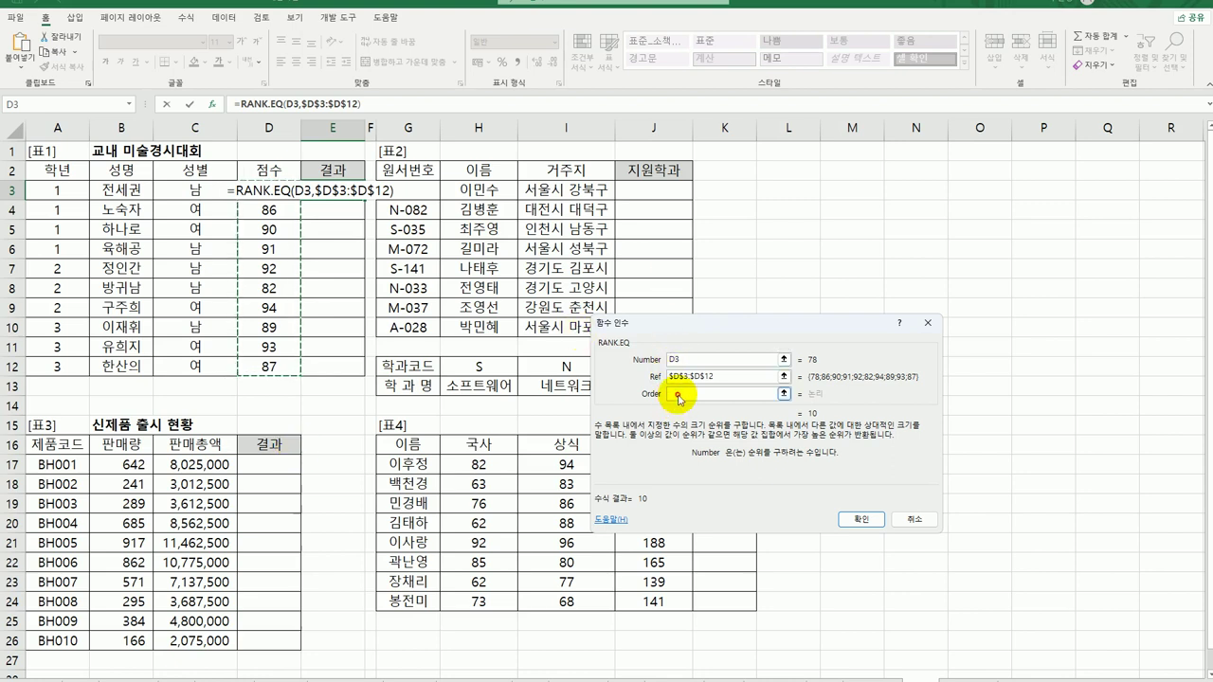
text(0)
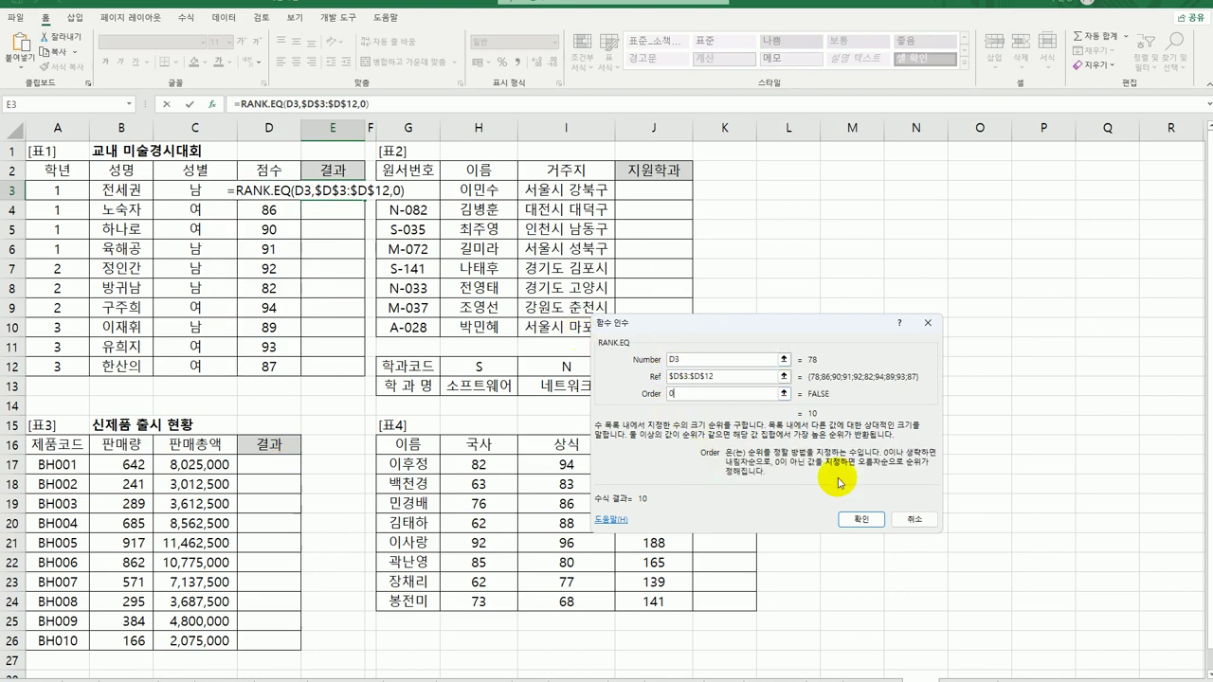
click(860, 520)
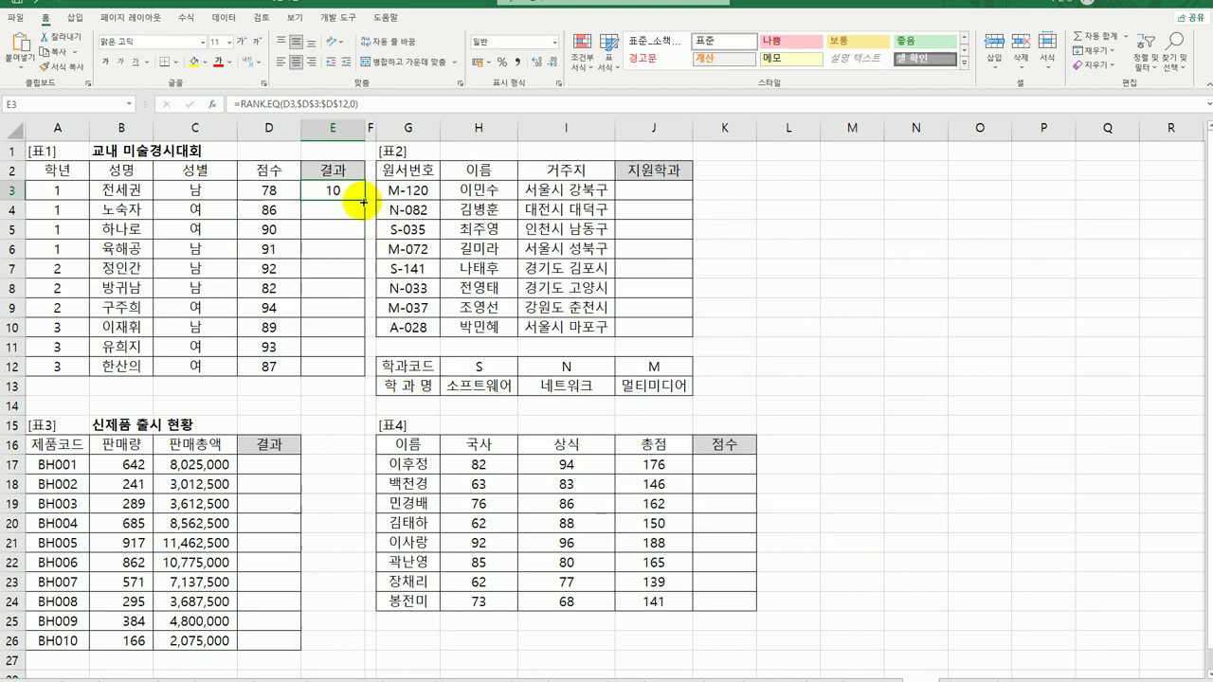
drag(364, 199, 356, 379)
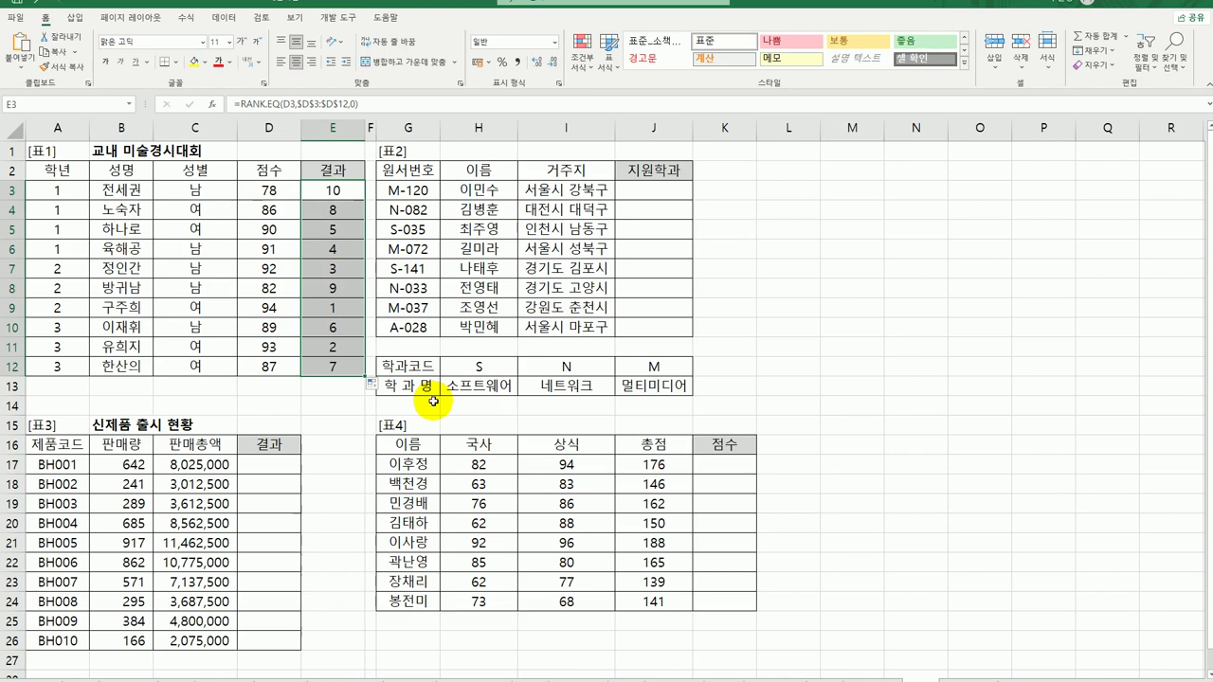
Step: Wrap E3's RANK.EQ formula in a CHOOSE function as its index number and open the CHOOSE arguments
double_click(341, 190)
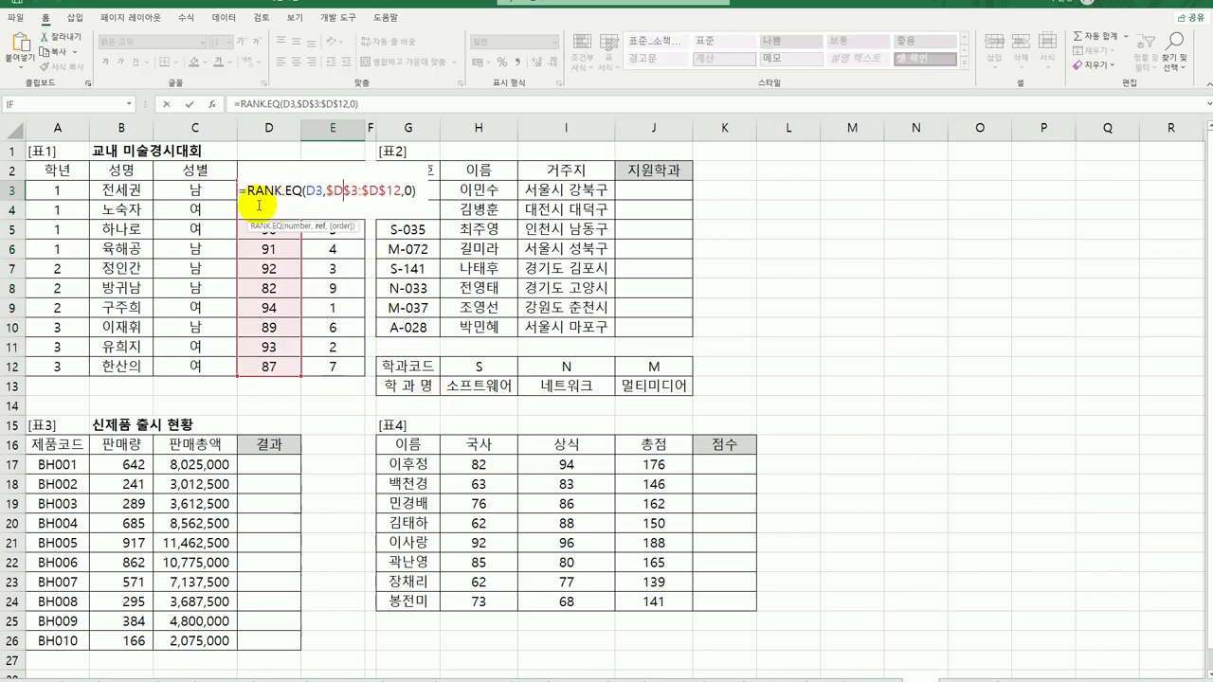
click(251, 195)
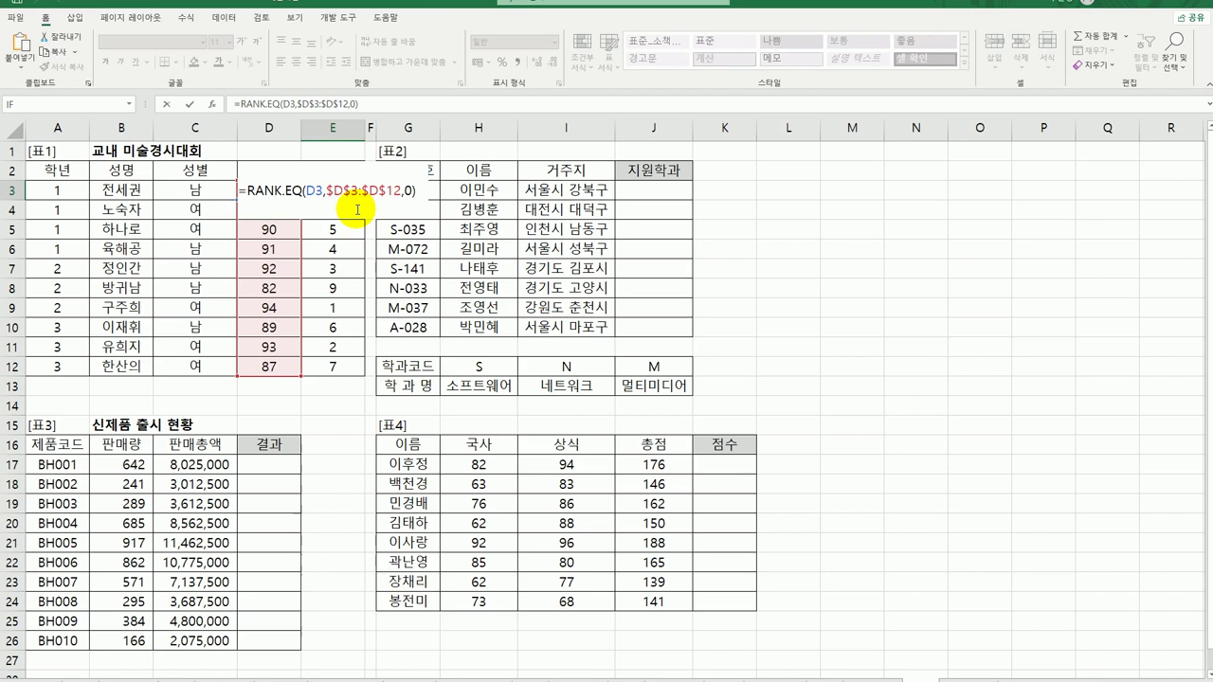
text(choo)
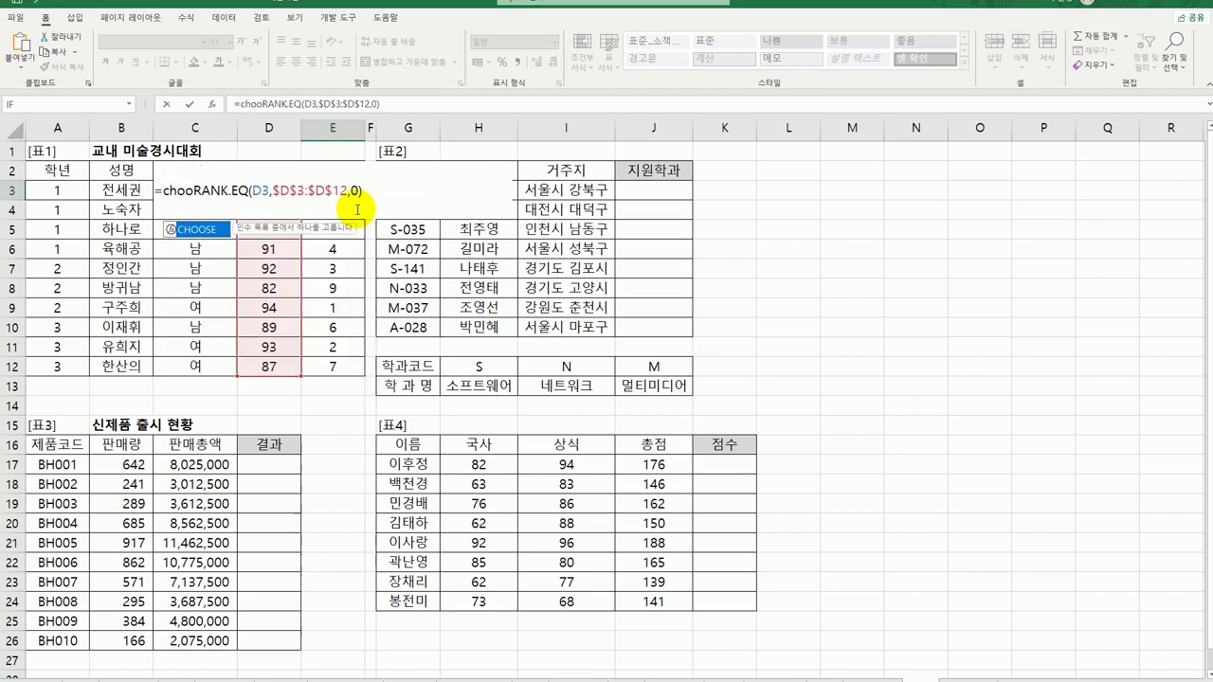
click(197, 230)
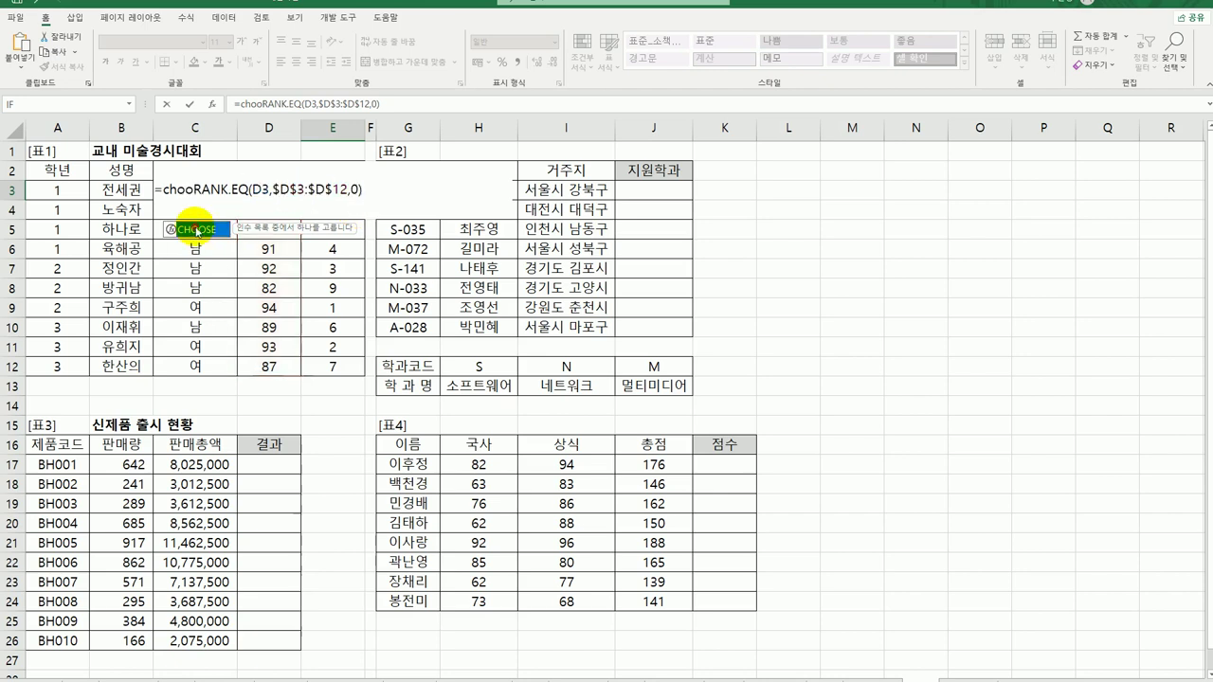
double_click(197, 231)
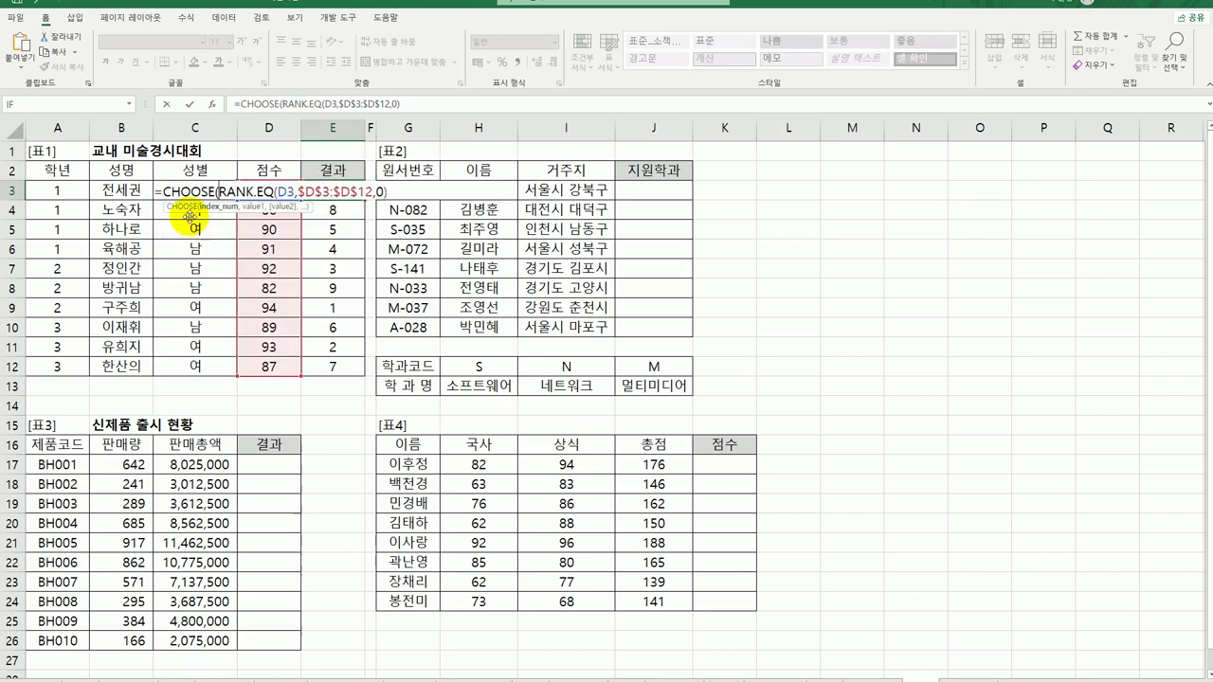
click(213, 107)
Step: Set the first three CHOOSE values to "대상", "금상" and "은상"
click(700, 365)
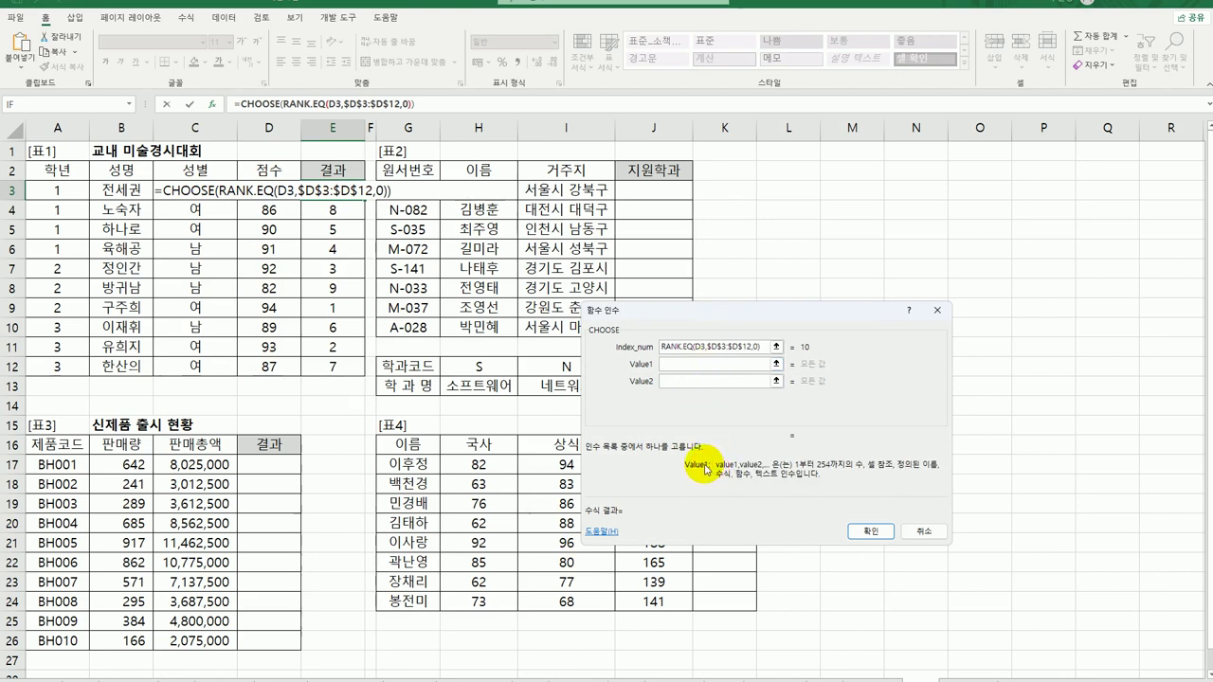
text(e대상)
key(Tab)
text(ㄱ)
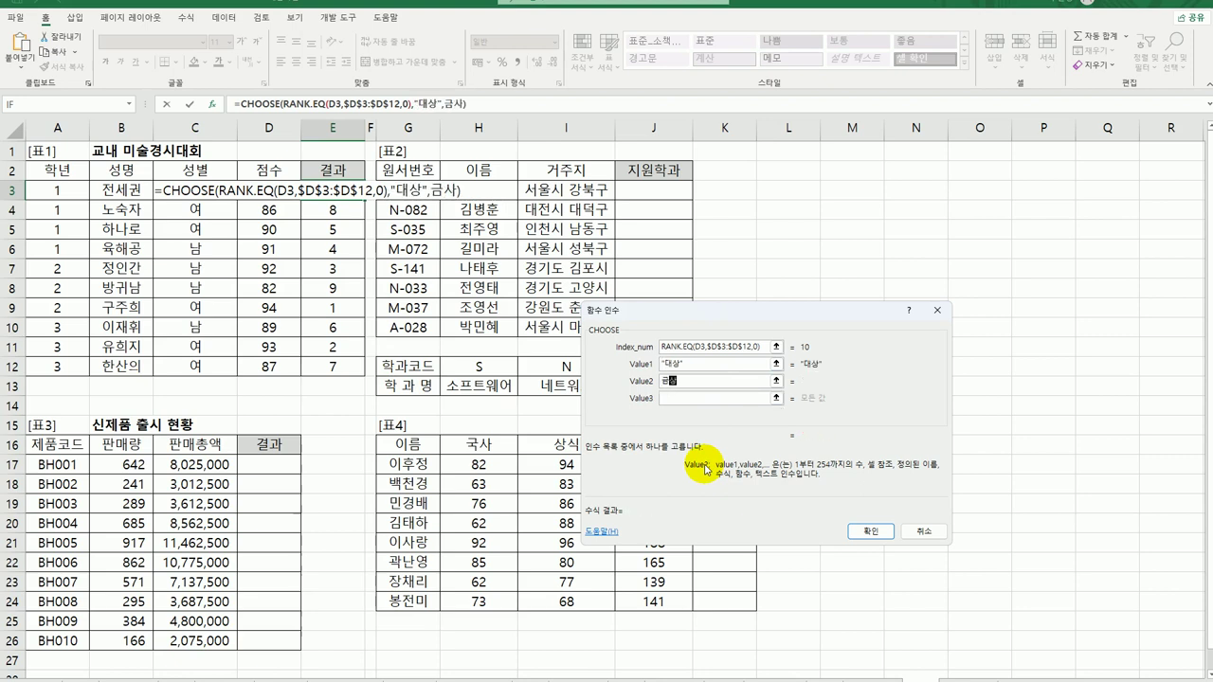
text(ㅇ)
key(Tab)
text(은상)
key(Tab)
Step: Set the fourth CHOOSE value to "동상" and fill the completed formula from E3 down to E12
text(ㅈ)
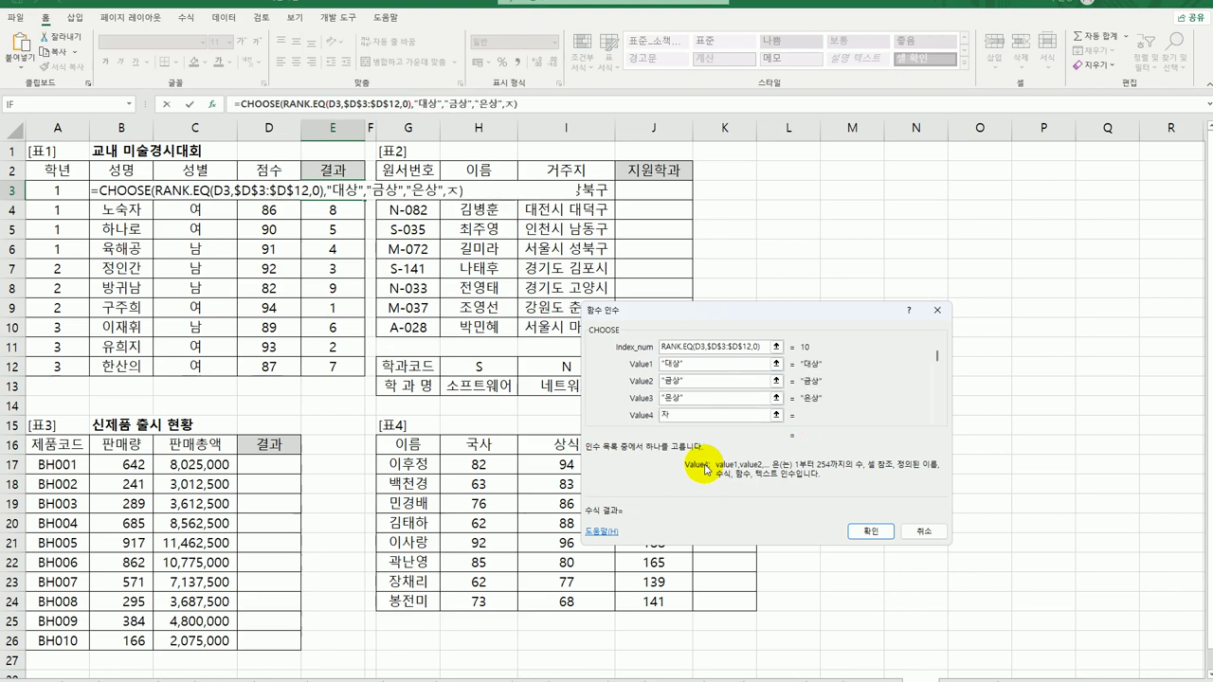
text(장려상)
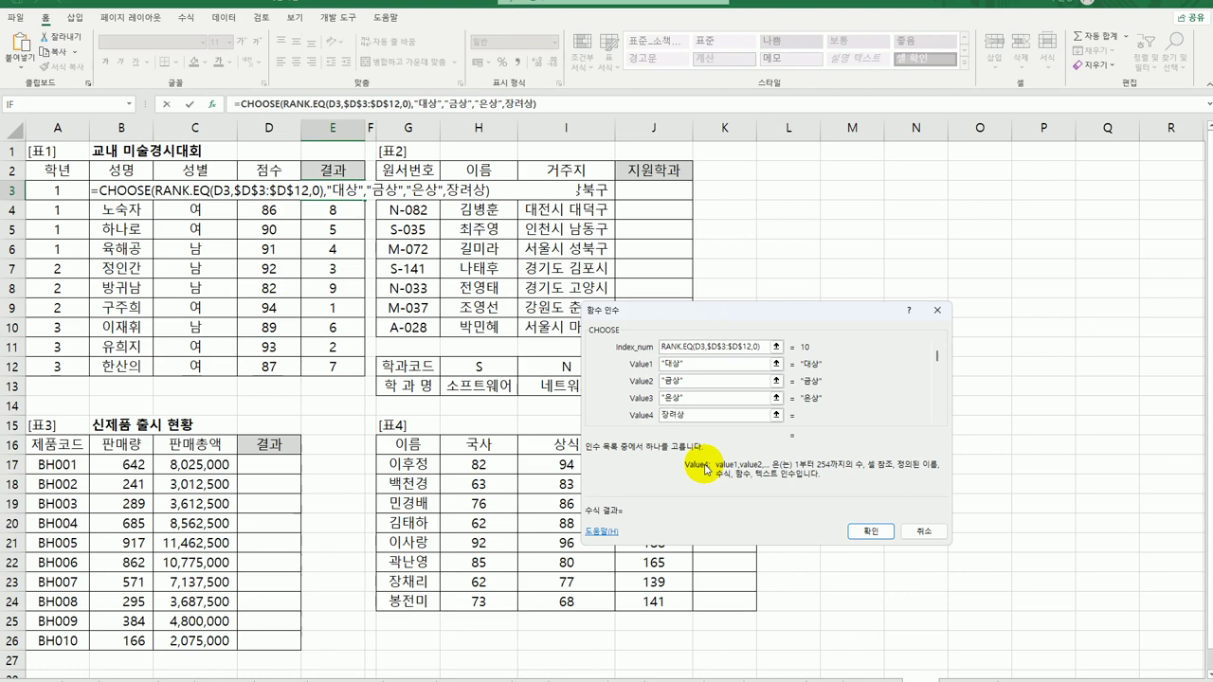
key(BackSpace)
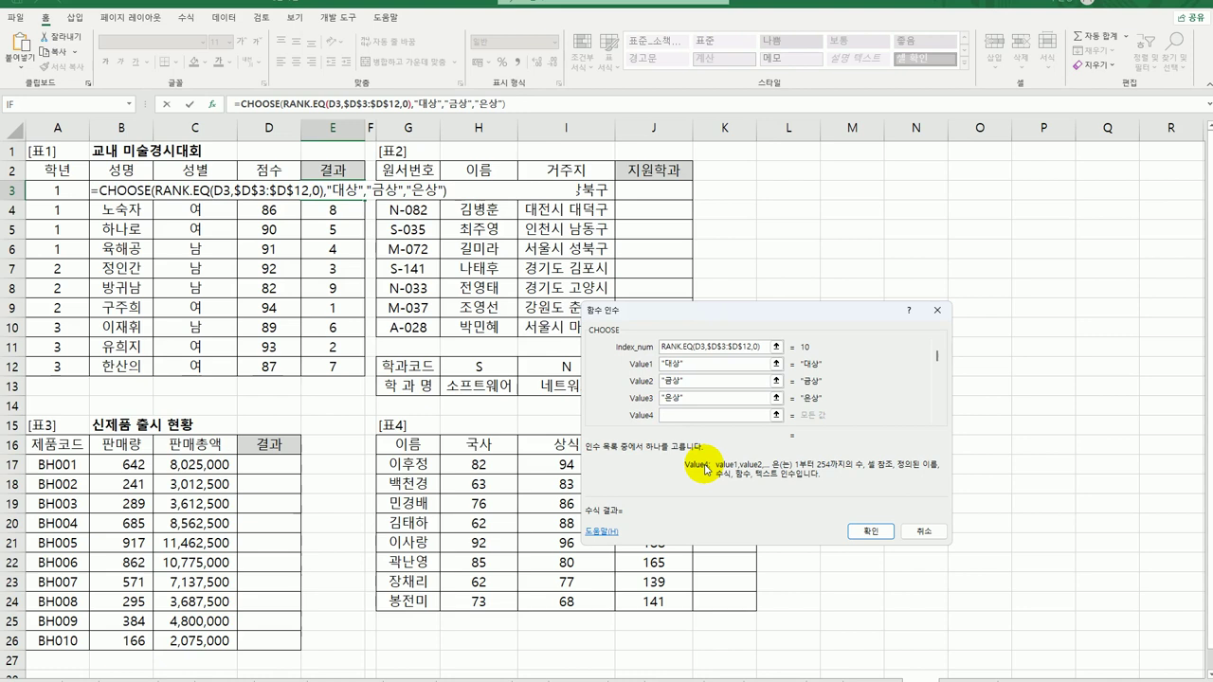
text(동상)
key(Tab)
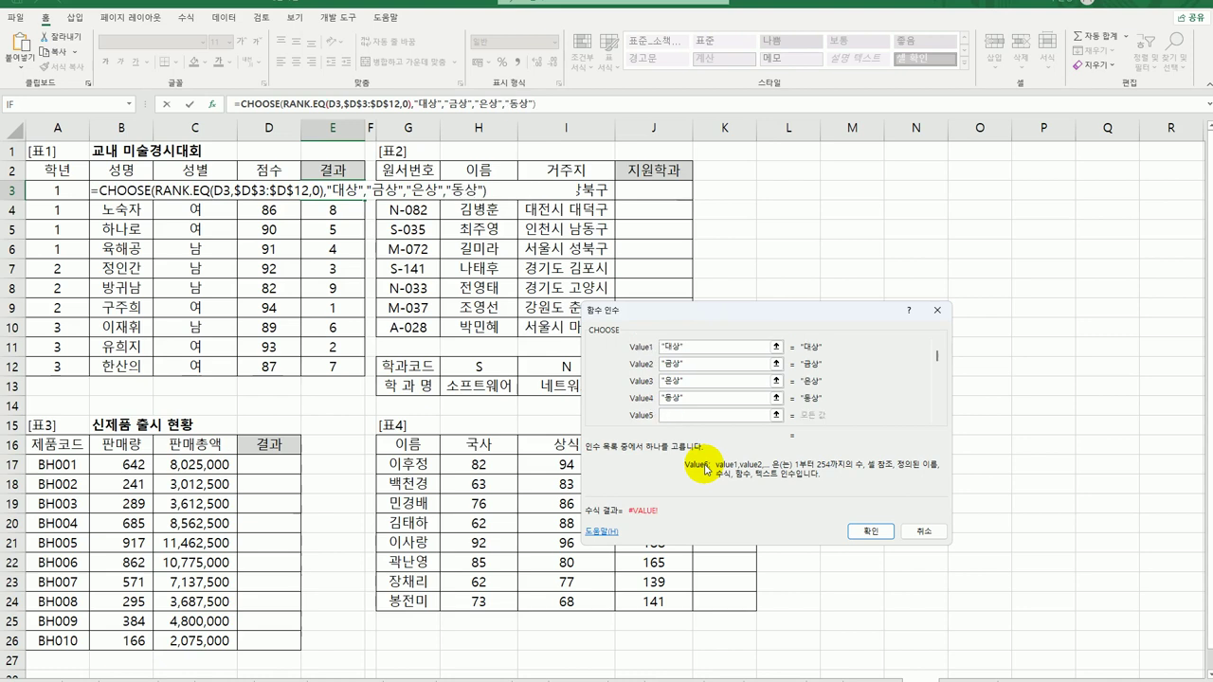
click(864, 531)
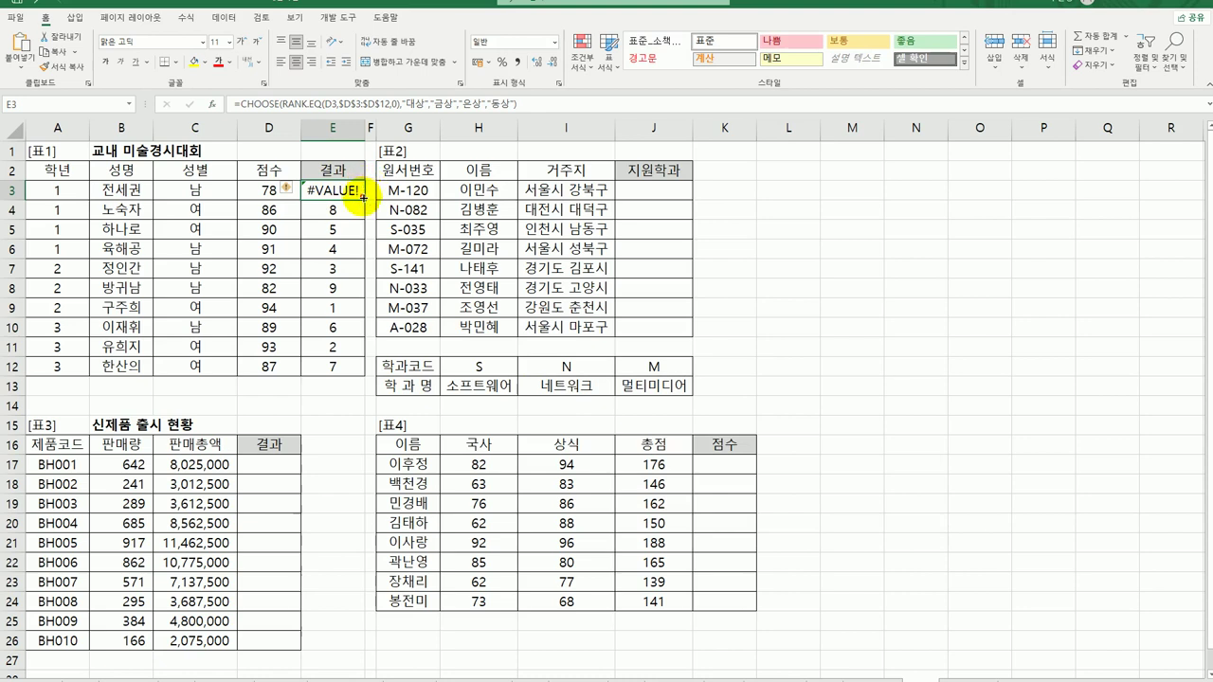
drag(363, 197, 348, 372)
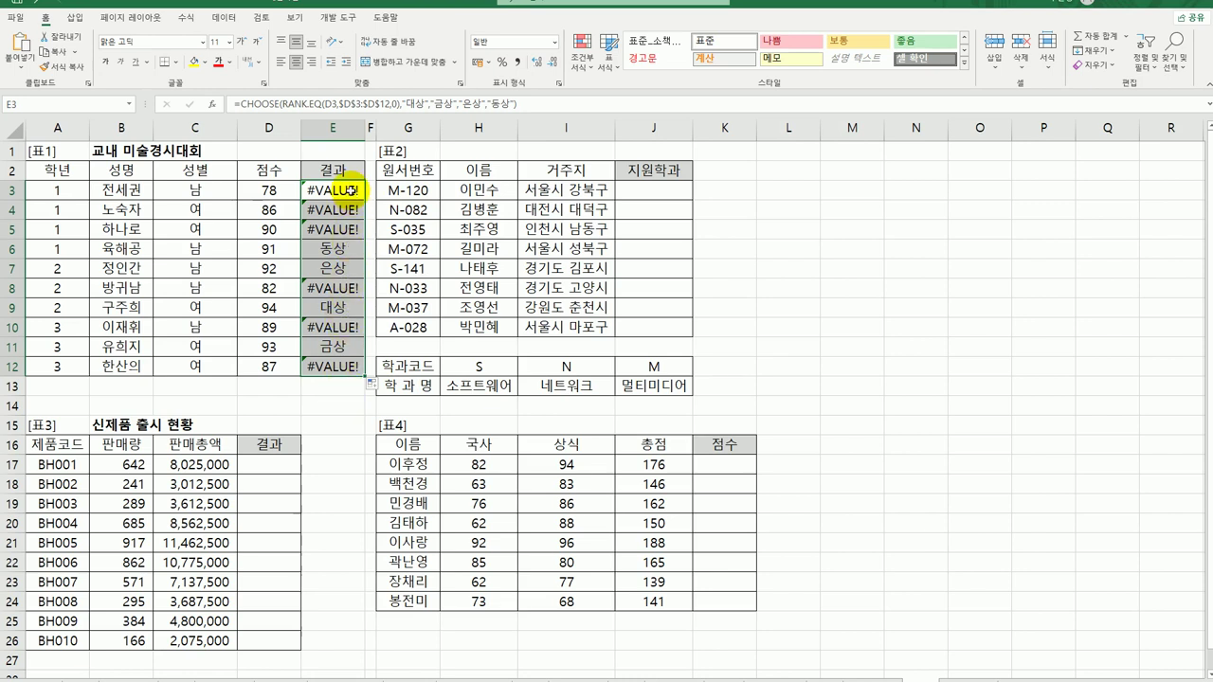
Step: Wrap E3's CHOOSE formula in an IFERROR function as its value and open the IFERROR arguments
click(351, 190)
double_click(350, 191)
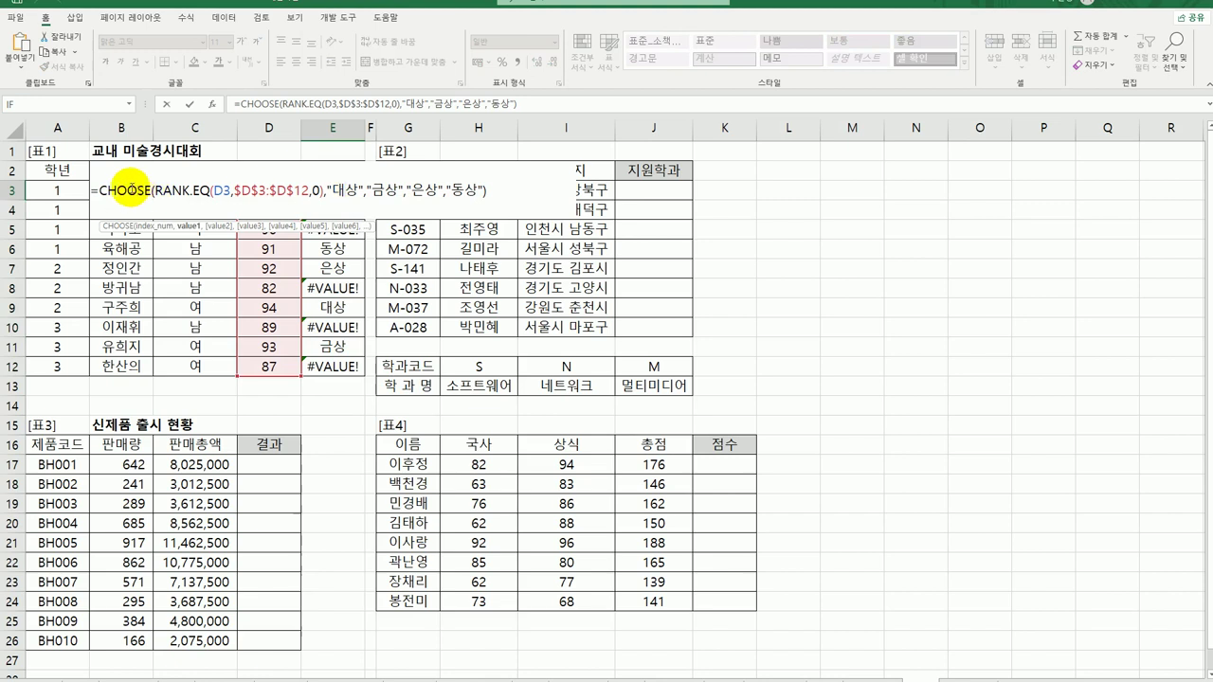
click(104, 187)
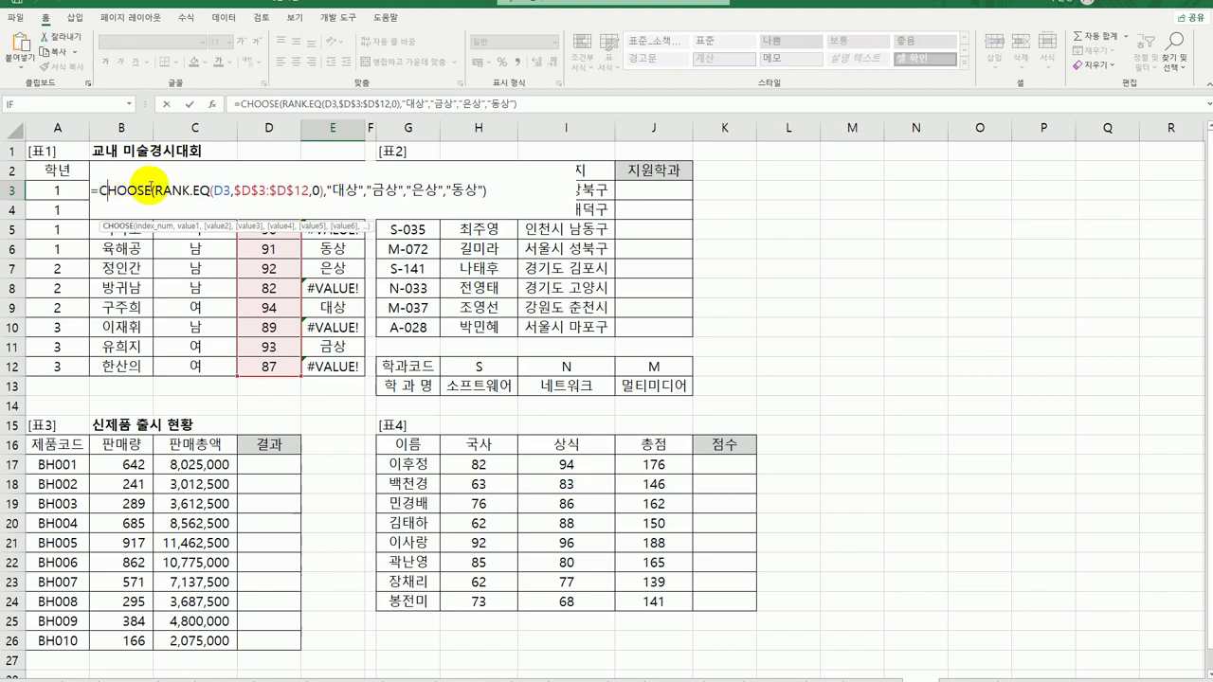
click(104, 189)
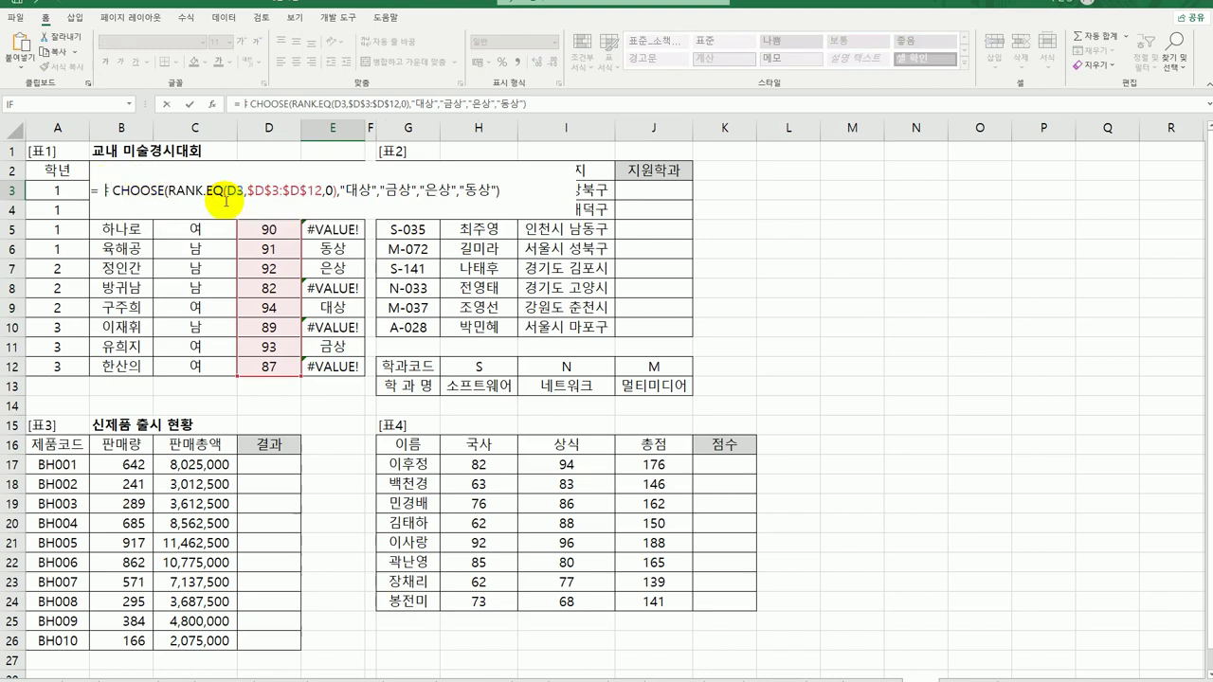
key(BackSpace)
key(BackSpace)
text(if)
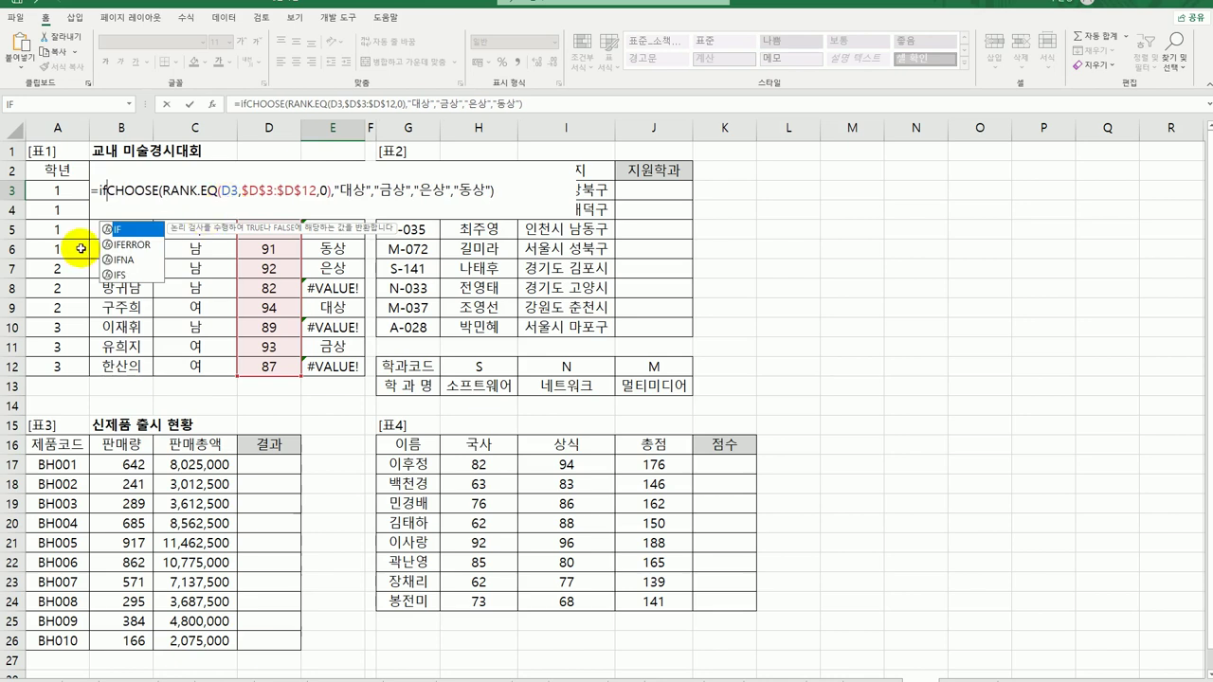
double_click(133, 244)
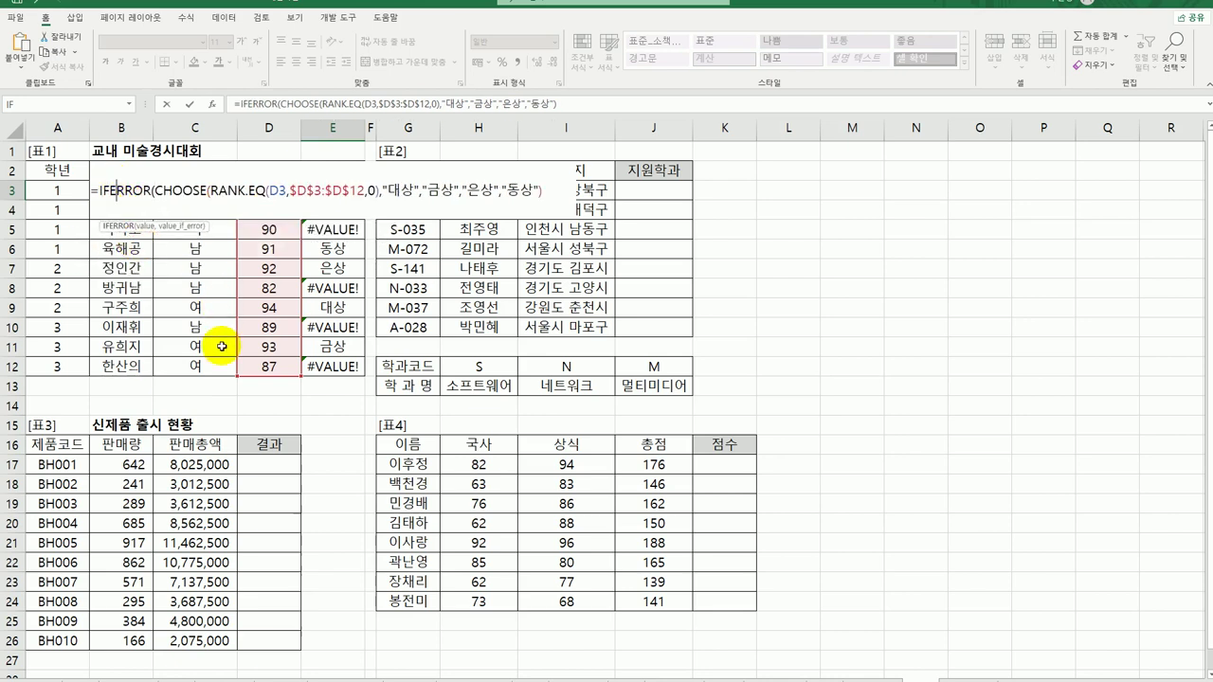
text())
key(ctrl+a)
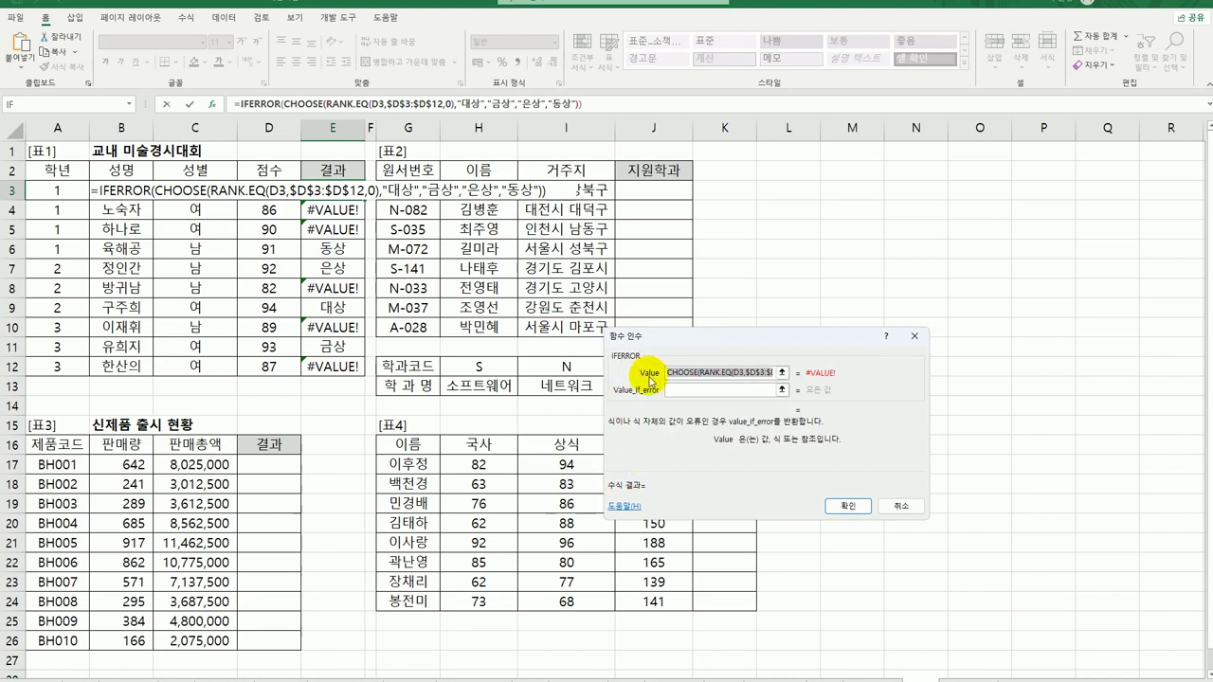
Step: Set IFERROR's value_if_error to an empty string ("") and fill the formula from E3 down to E12
click(713, 388)
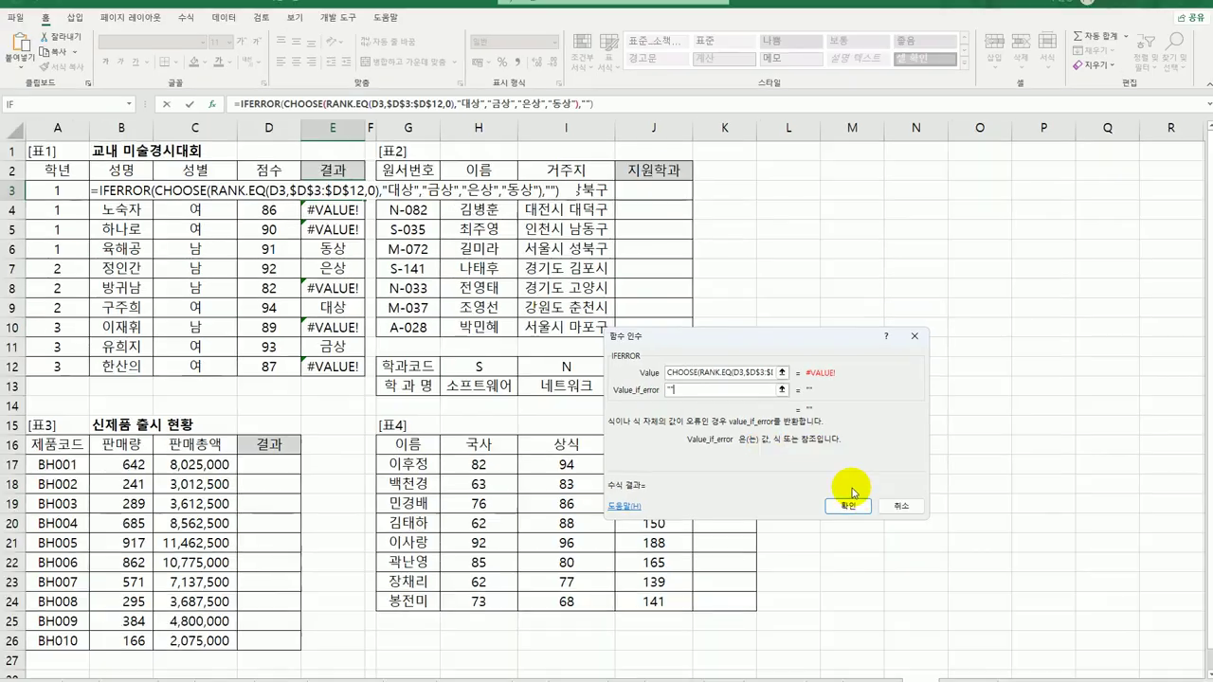
click(849, 504)
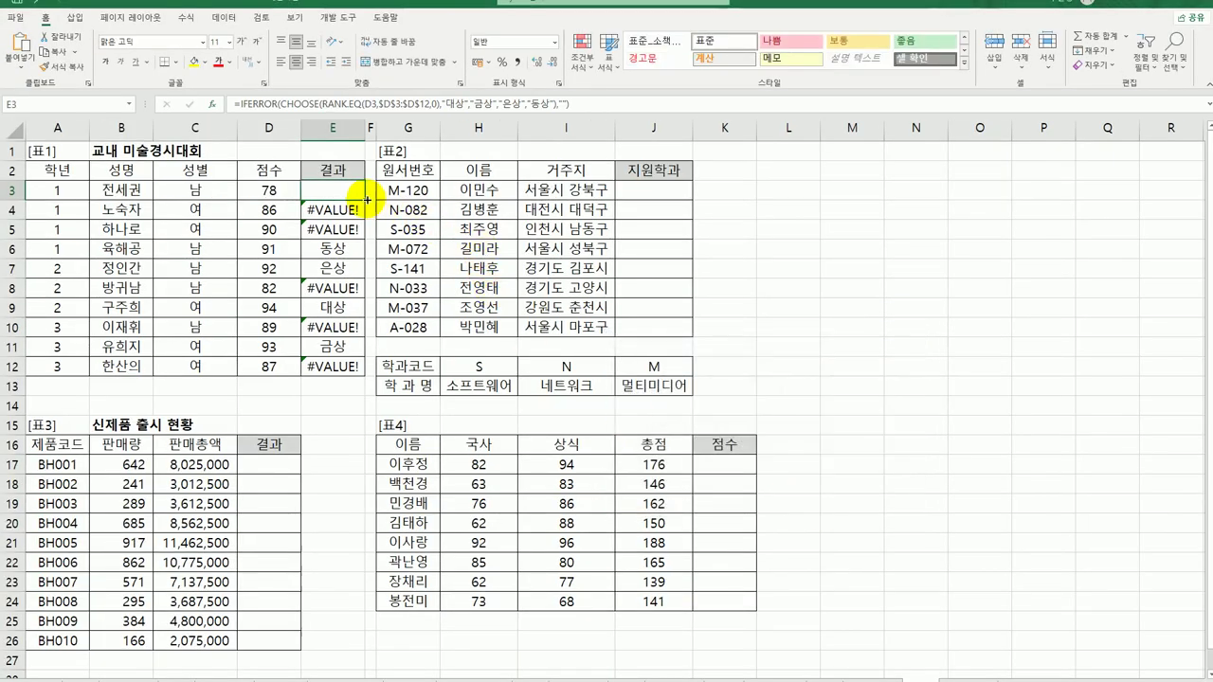
drag(367, 200, 361, 384)
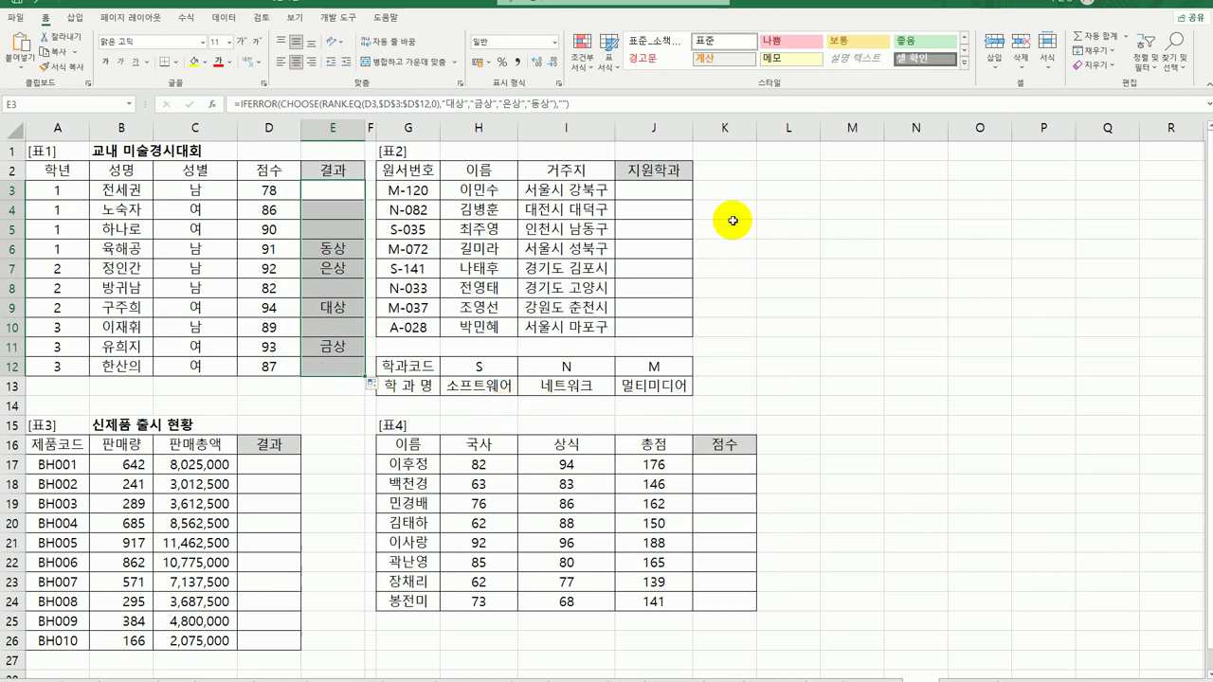
Step: Enter =LEFT(G3,1) in J3 of 표2's 지원학과 column and fill the formula down to J10
click(653, 190)
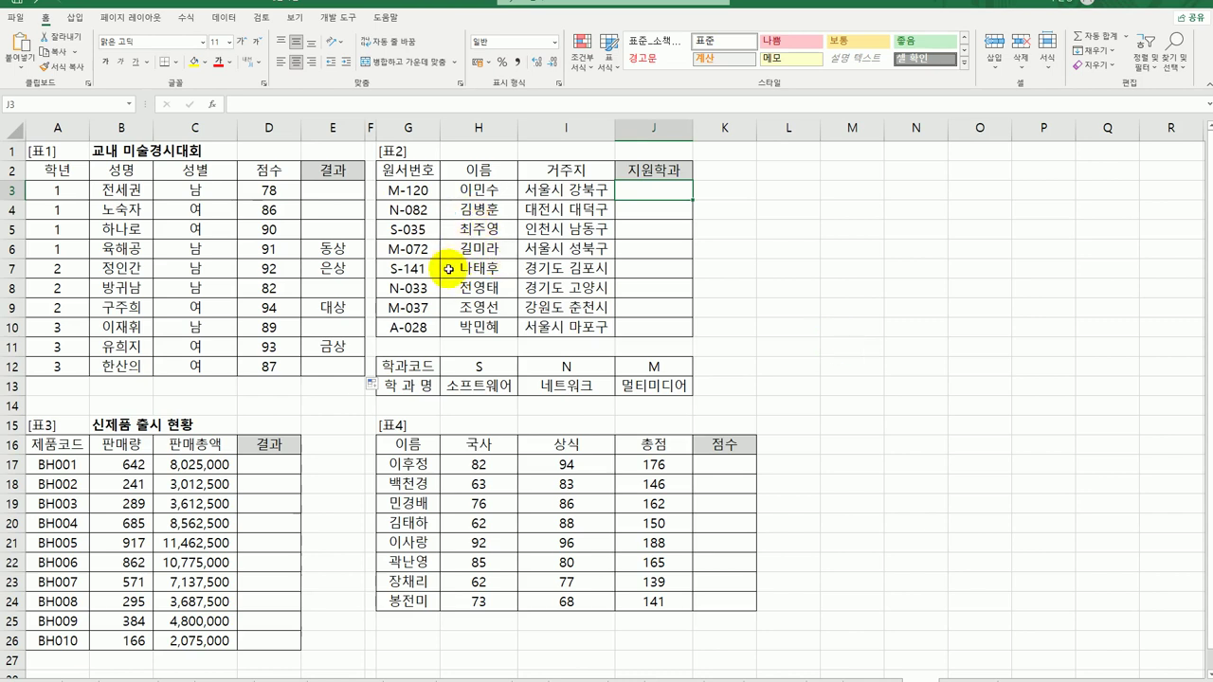
drag(480, 362, 640, 384)
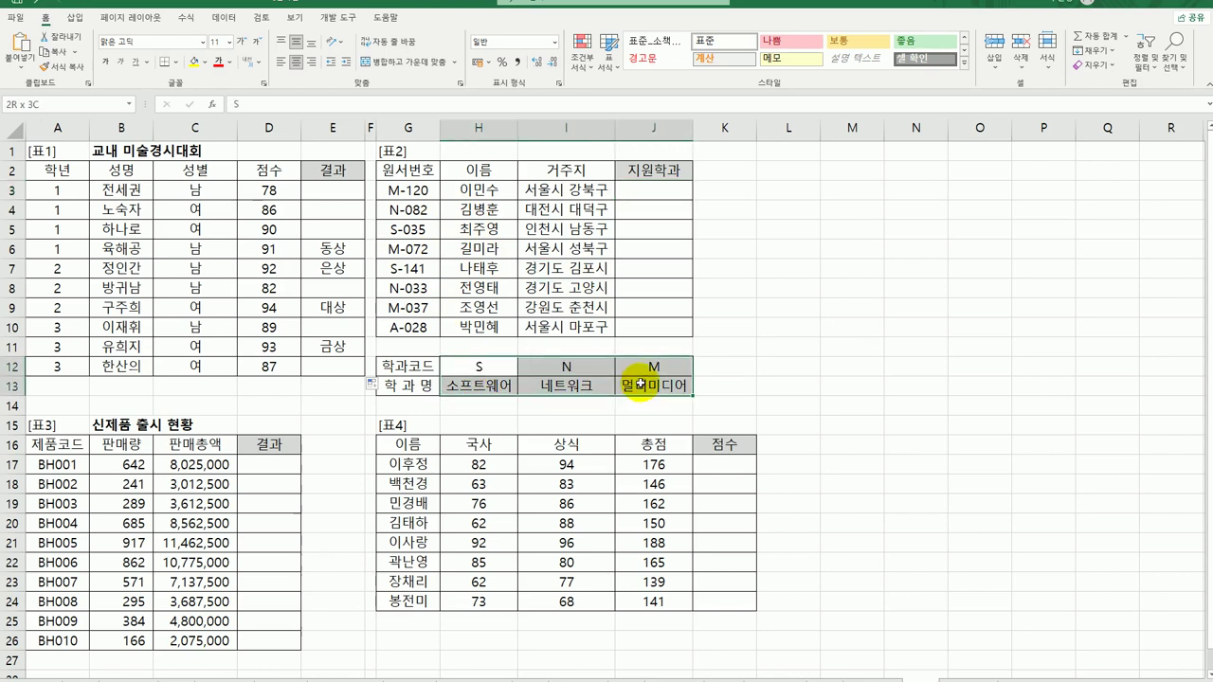
click(652, 189)
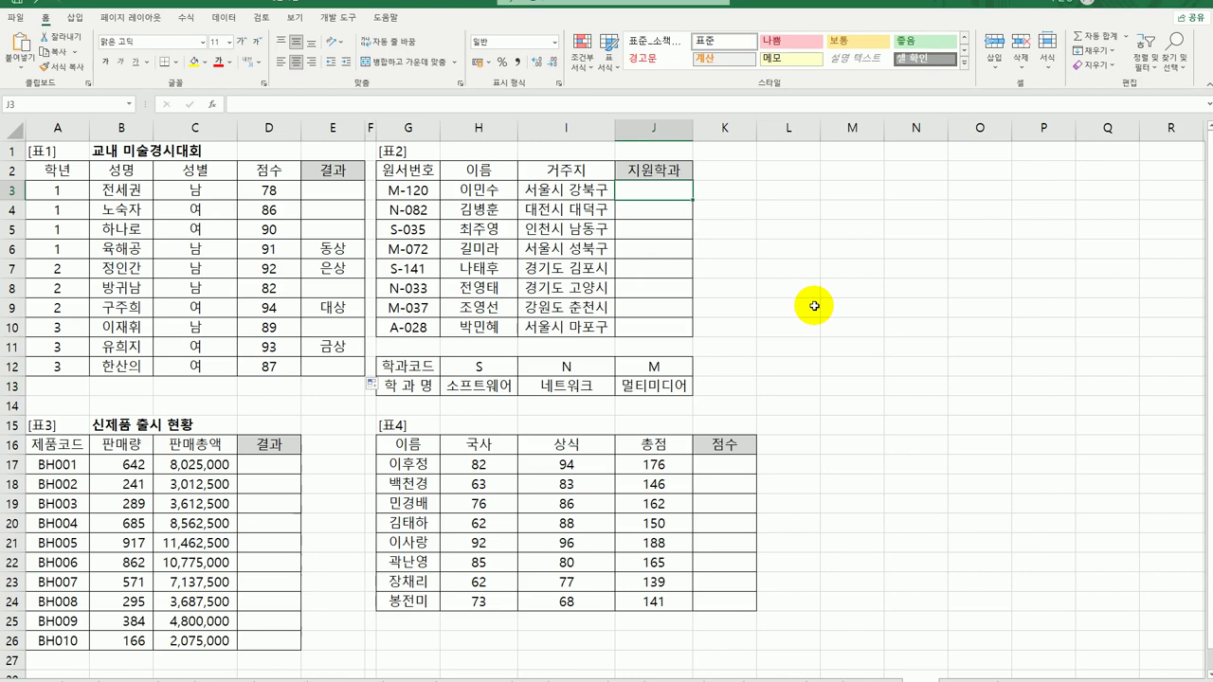
text(=le)
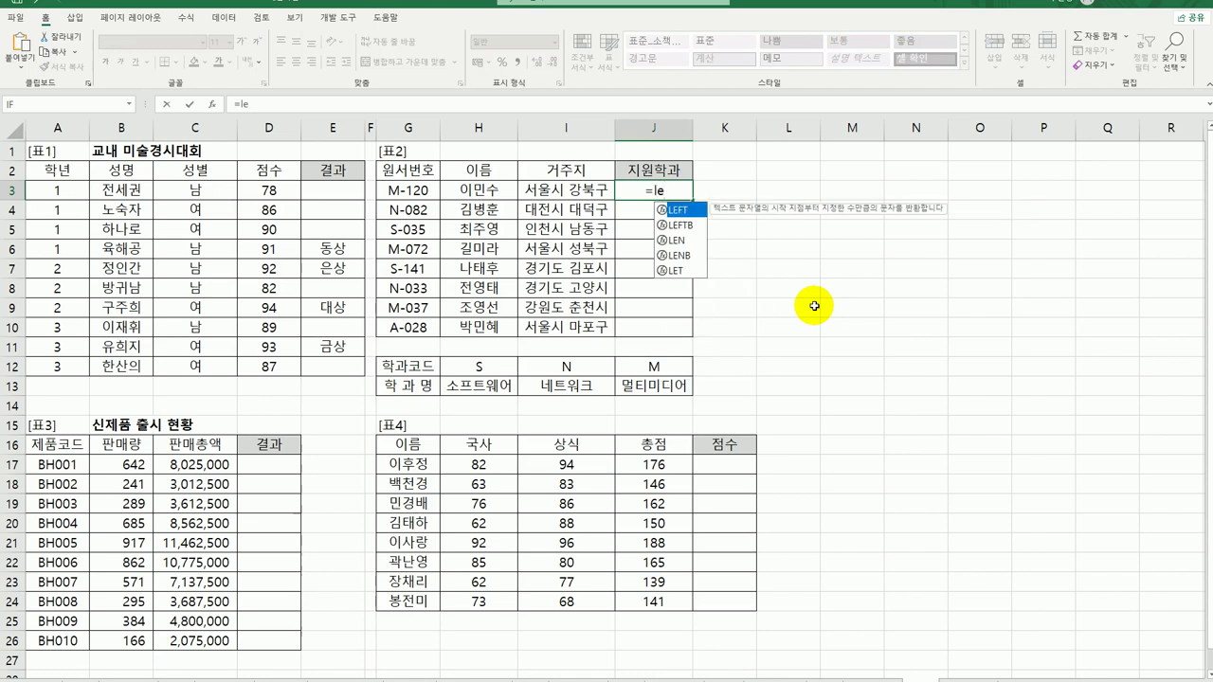
double_click(681, 209)
click(422, 190)
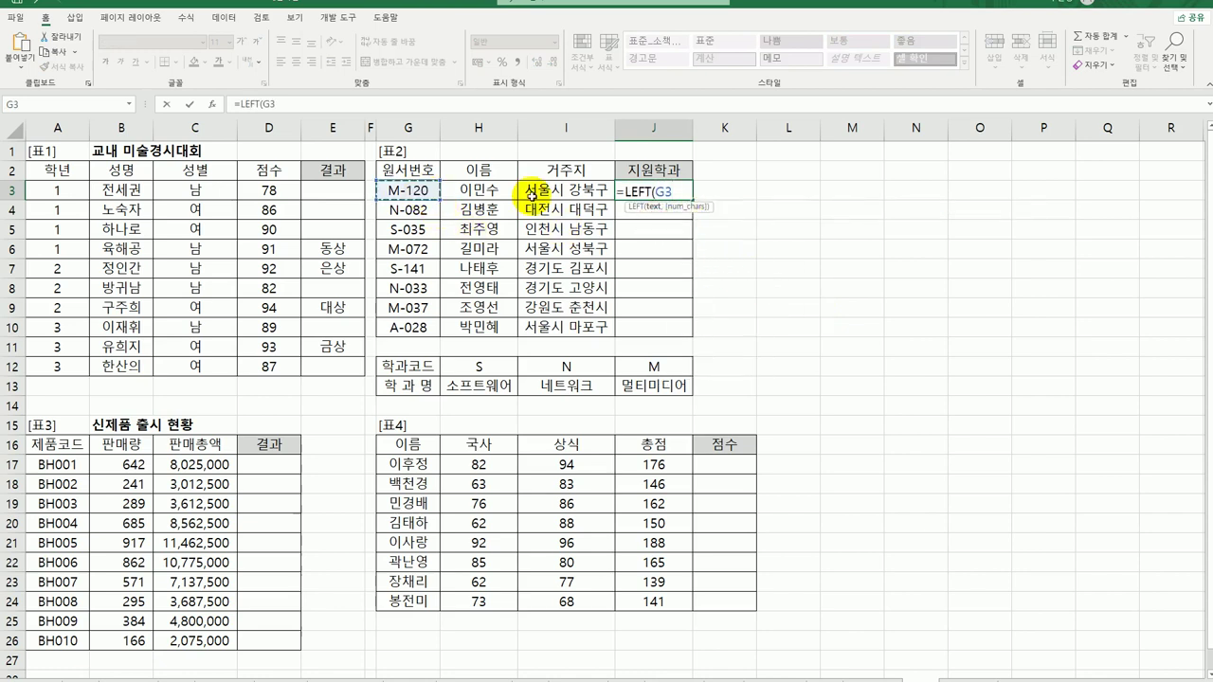
text(,1))
key(Return)
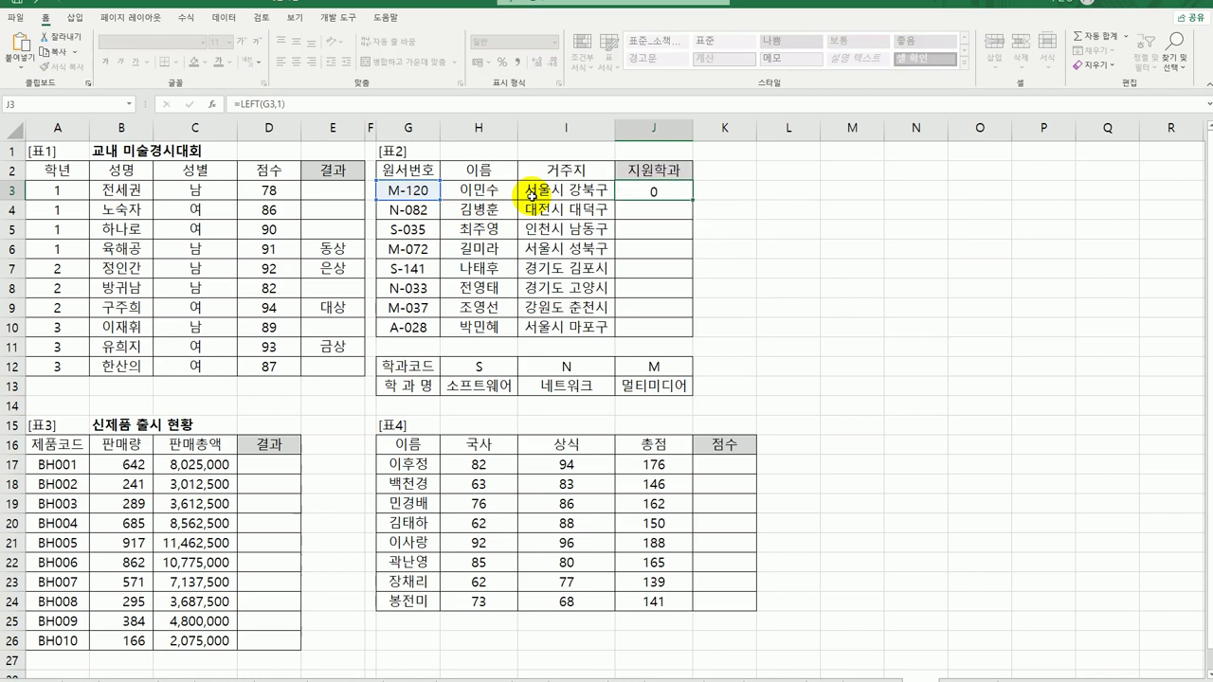
click(660, 190)
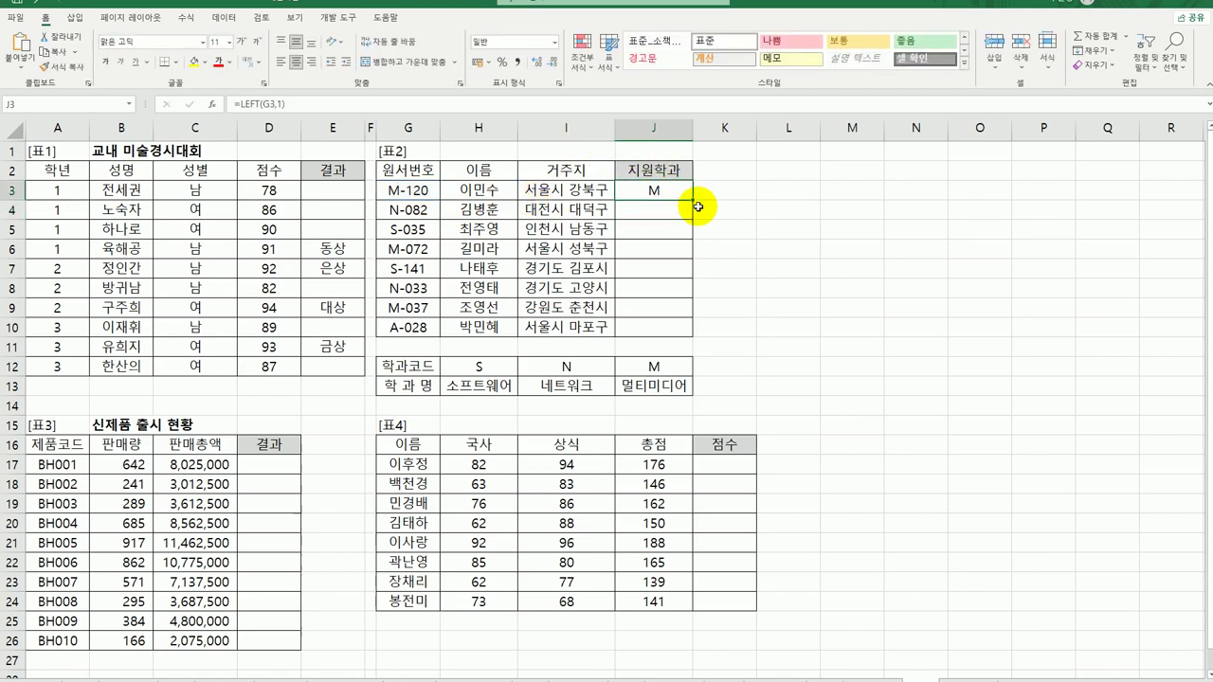
drag(691, 199, 683, 338)
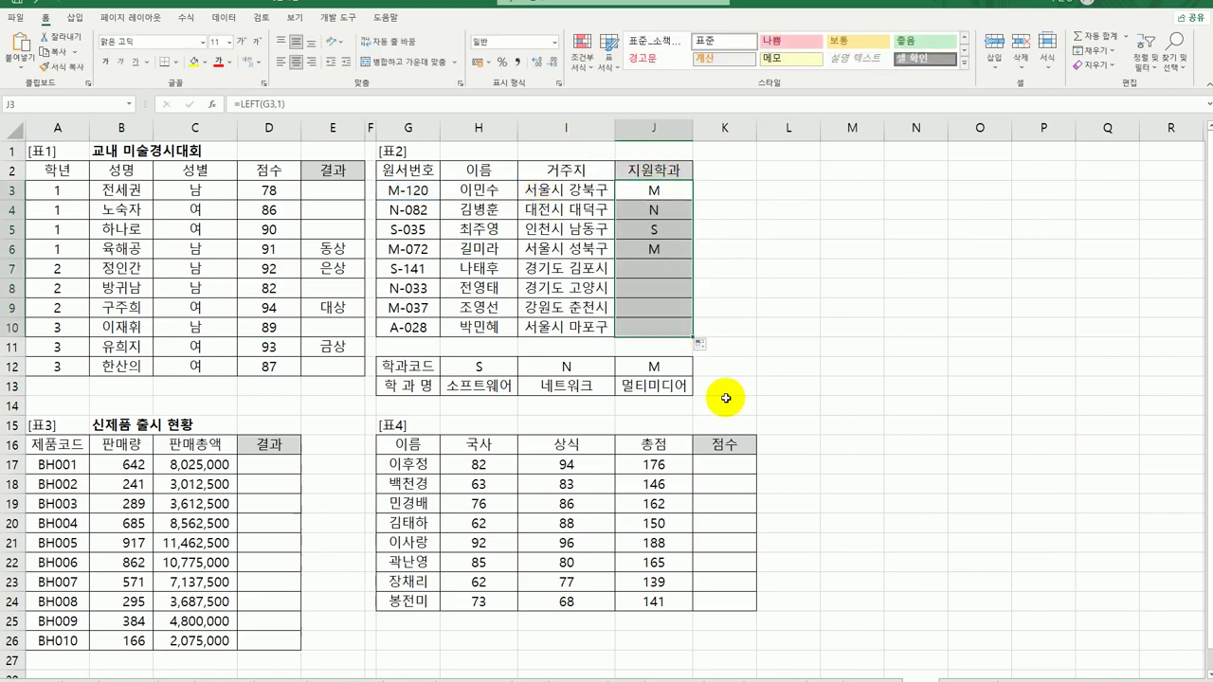
Step: Wrap J3's LEFT formula in an HLOOKUP function as its lookup value and open the HLOOKUP arguments
click(676, 193)
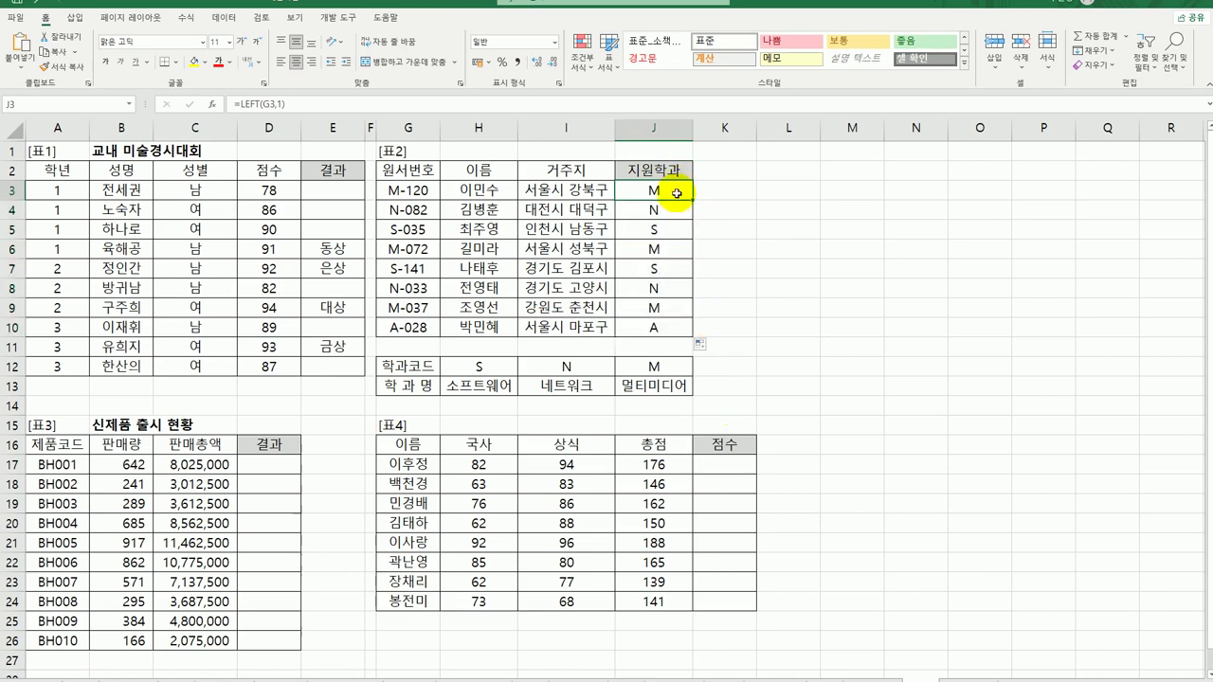
drag(500, 370, 645, 376)
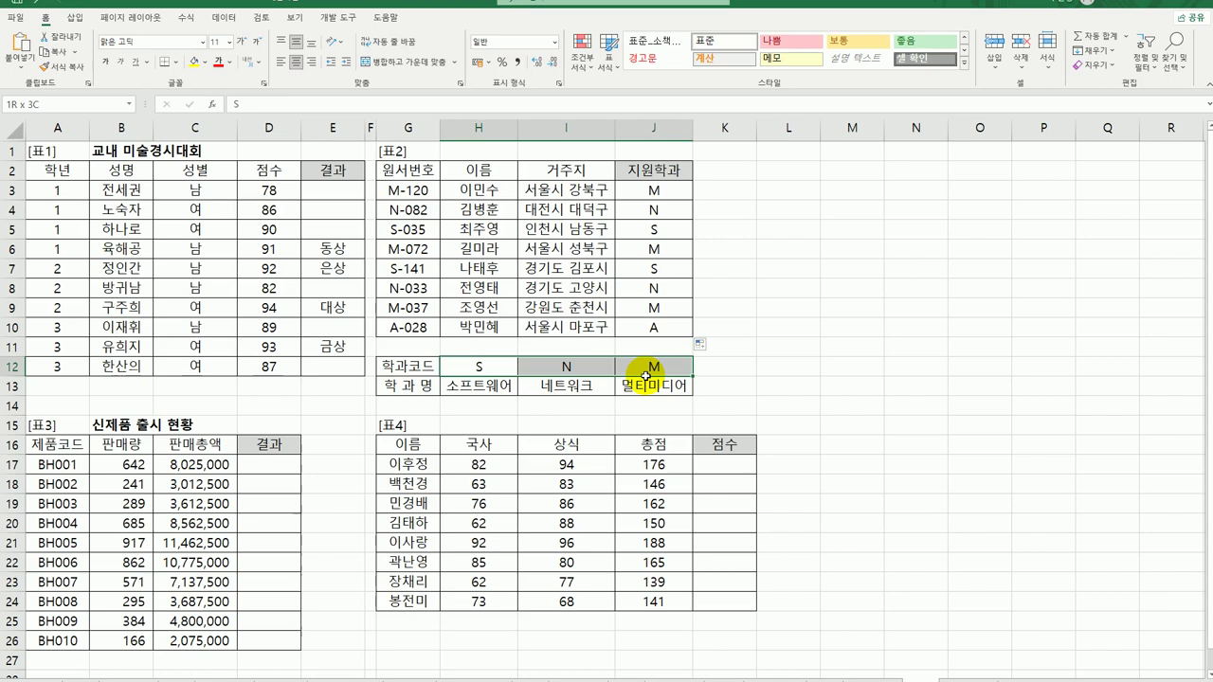
drag(512, 386, 650, 394)
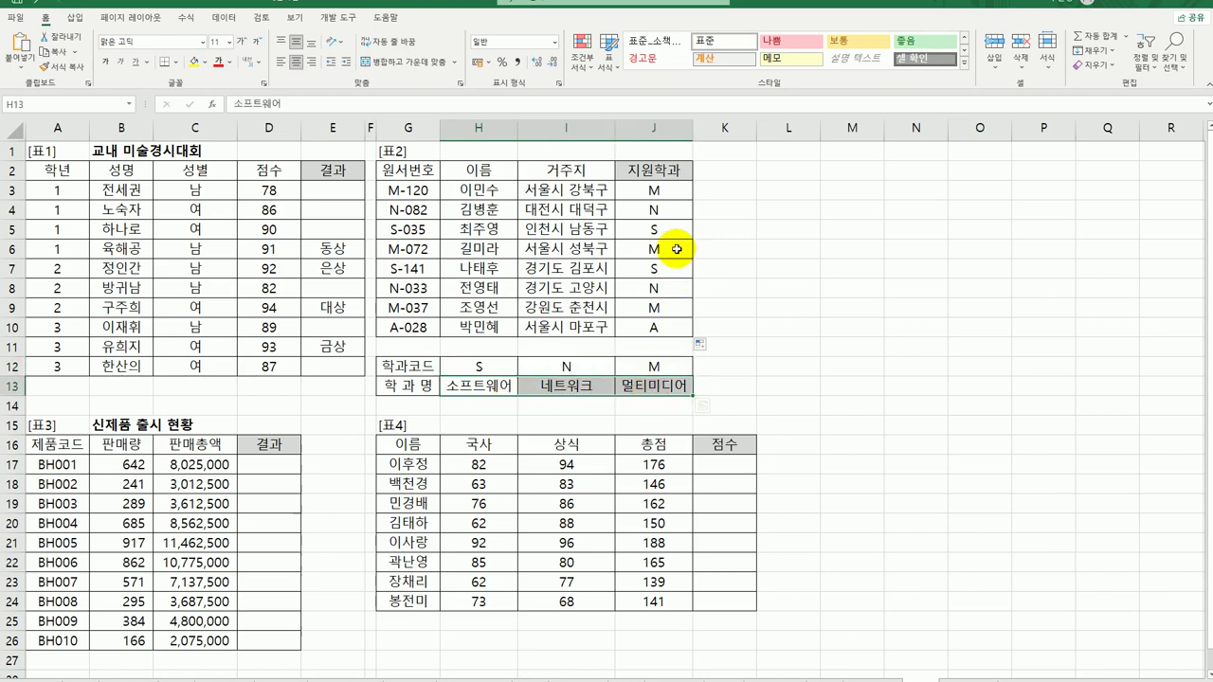
click(663, 189)
text(=LEFT(G3,1))
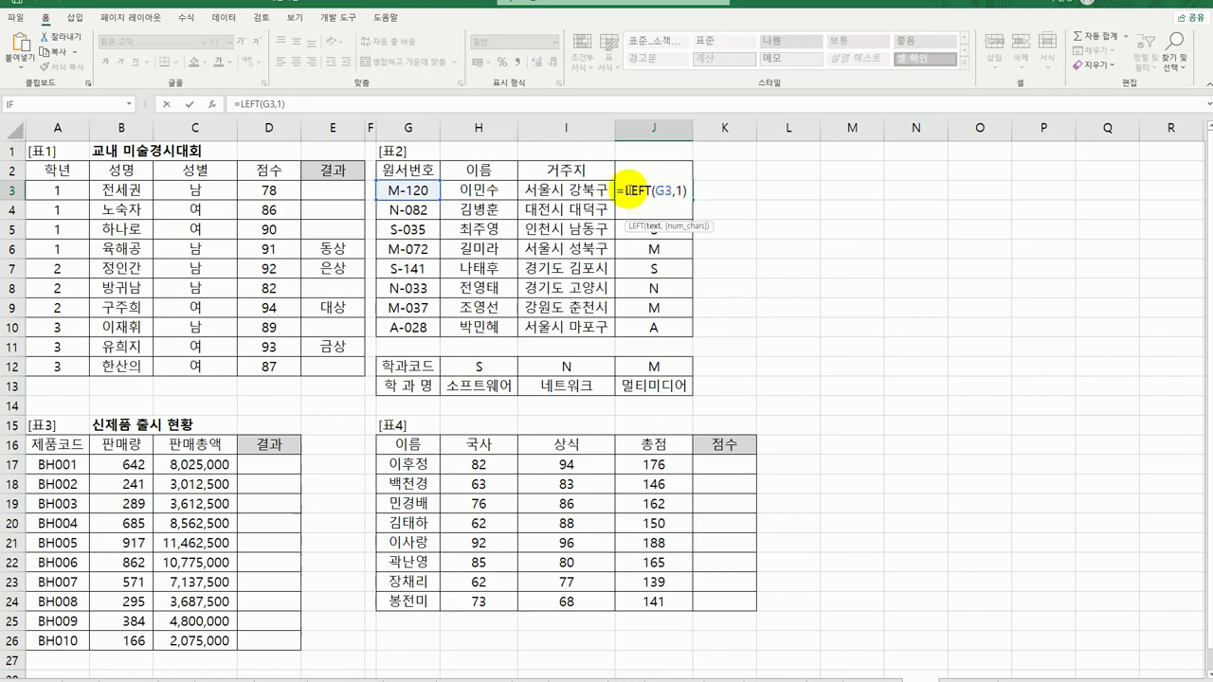
click(622, 191)
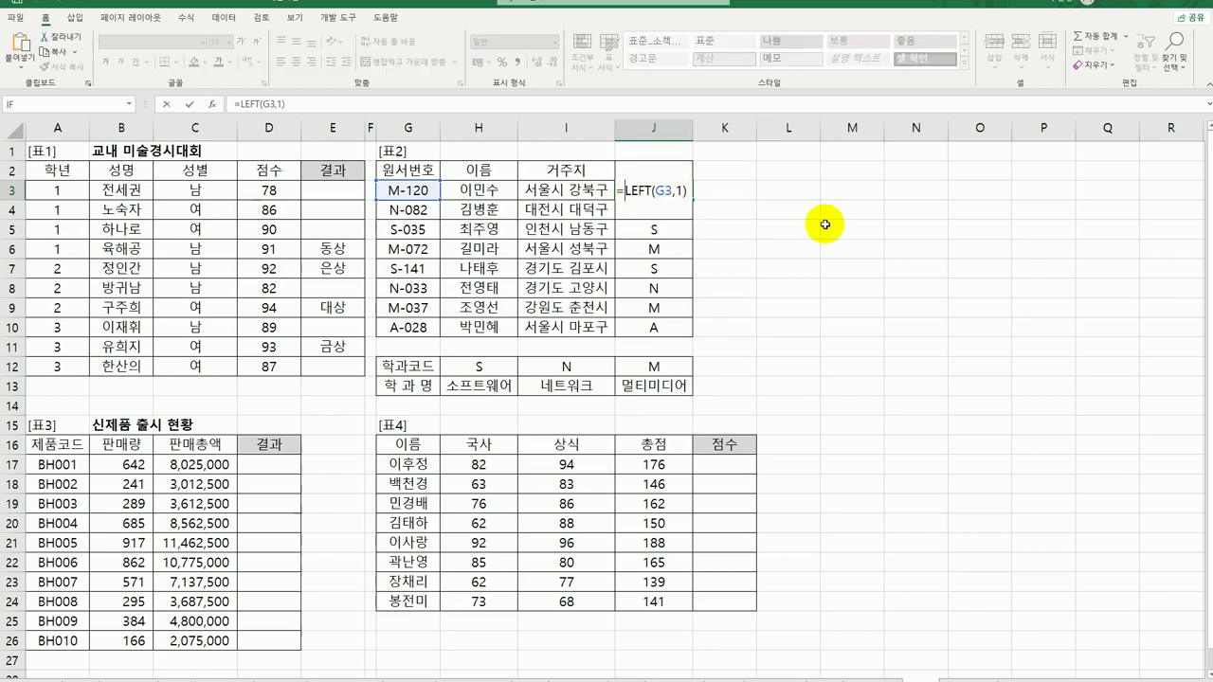
text(hl)
key(Tab)
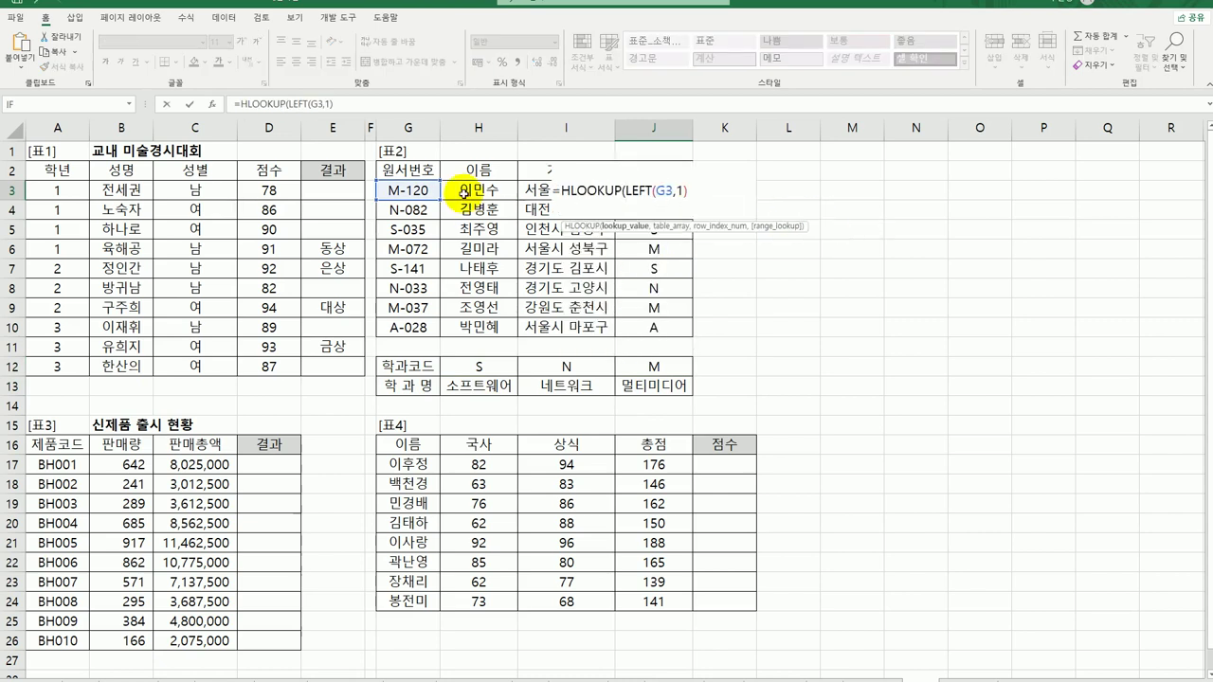
click(211, 104)
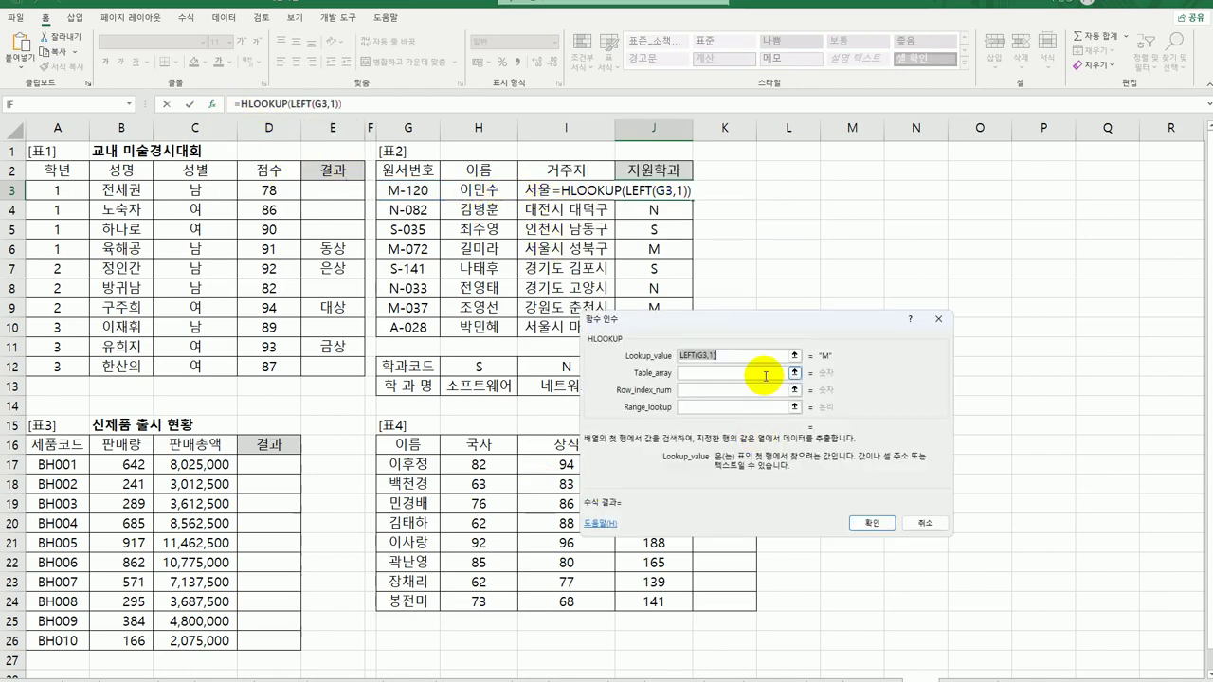
Step: Set HLOOKUP's Table_array to the absolute range $H$12:$J$13 and its Row_index_num to 2
click(699, 372)
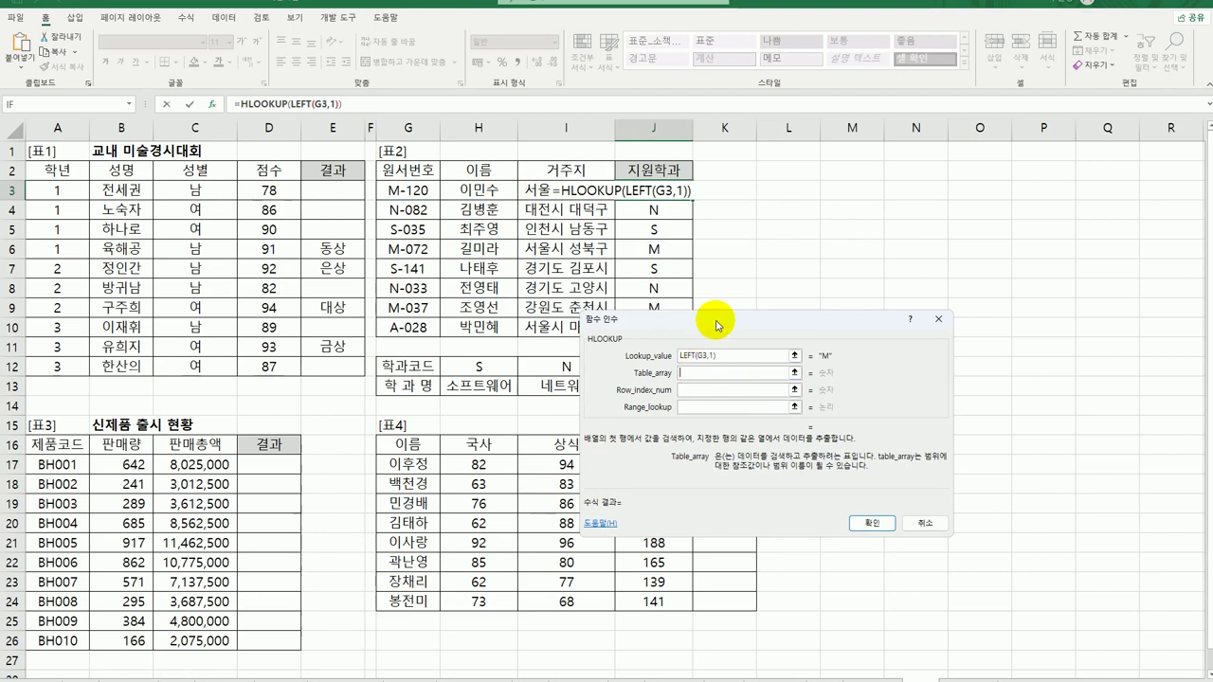
drag(720, 324, 863, 173)
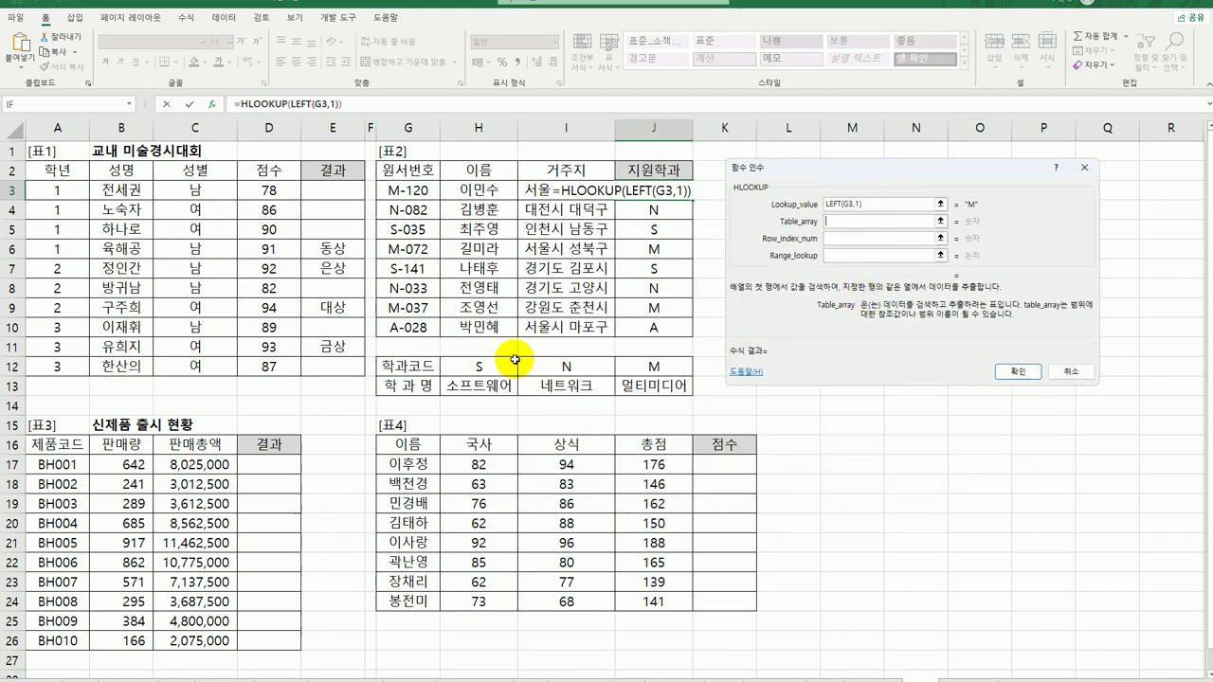
drag(481, 368, 644, 382)
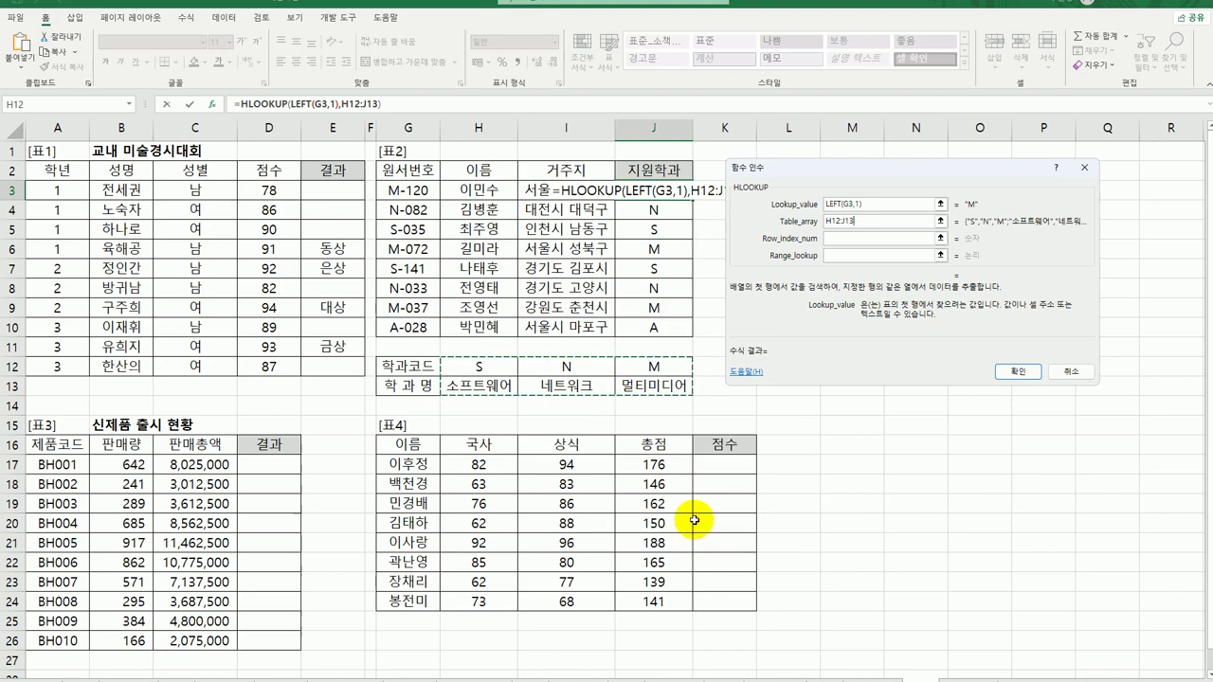
key(F4)
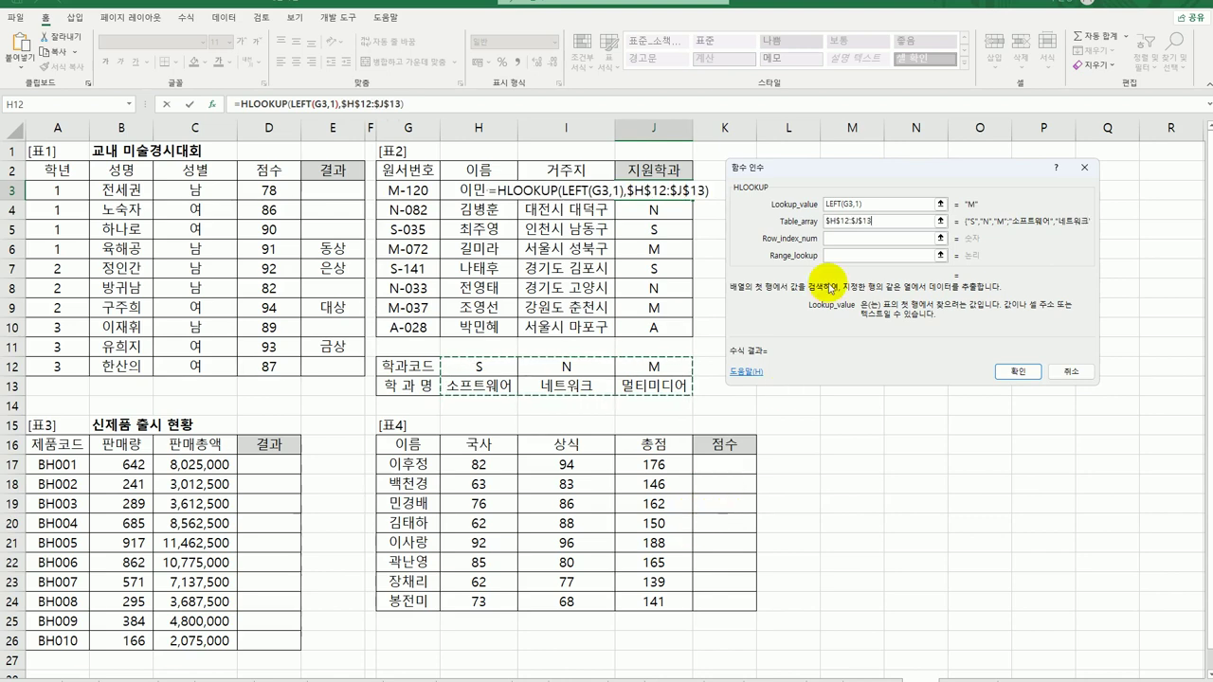
click(842, 238)
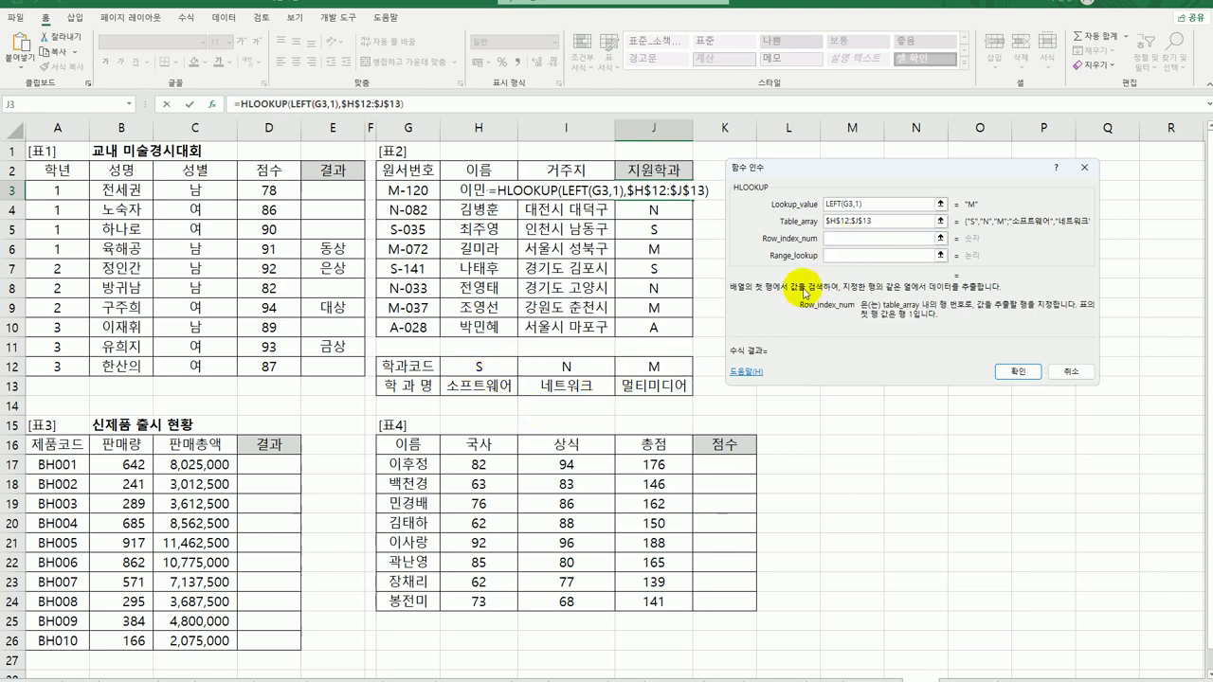
text(2)
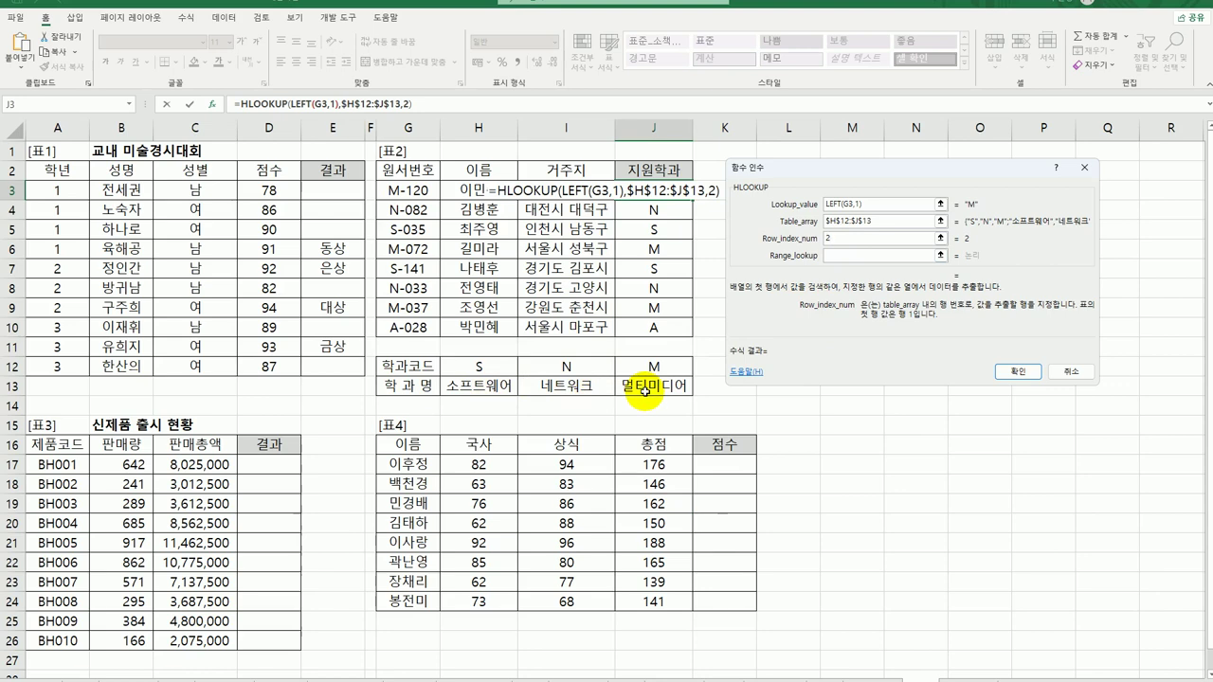
Step: Set HLOOKUP's Range_lookup to 0 and fill the completed formula from J3 down to J10
click(839, 255)
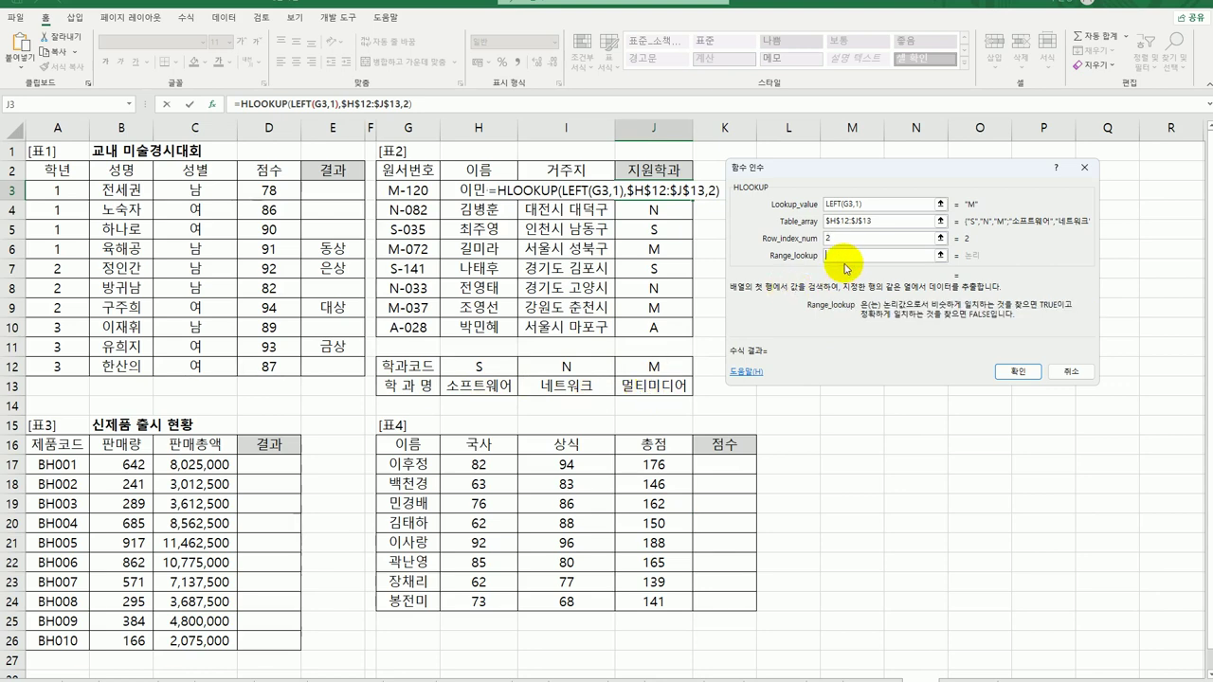
text(0)
click(1017, 372)
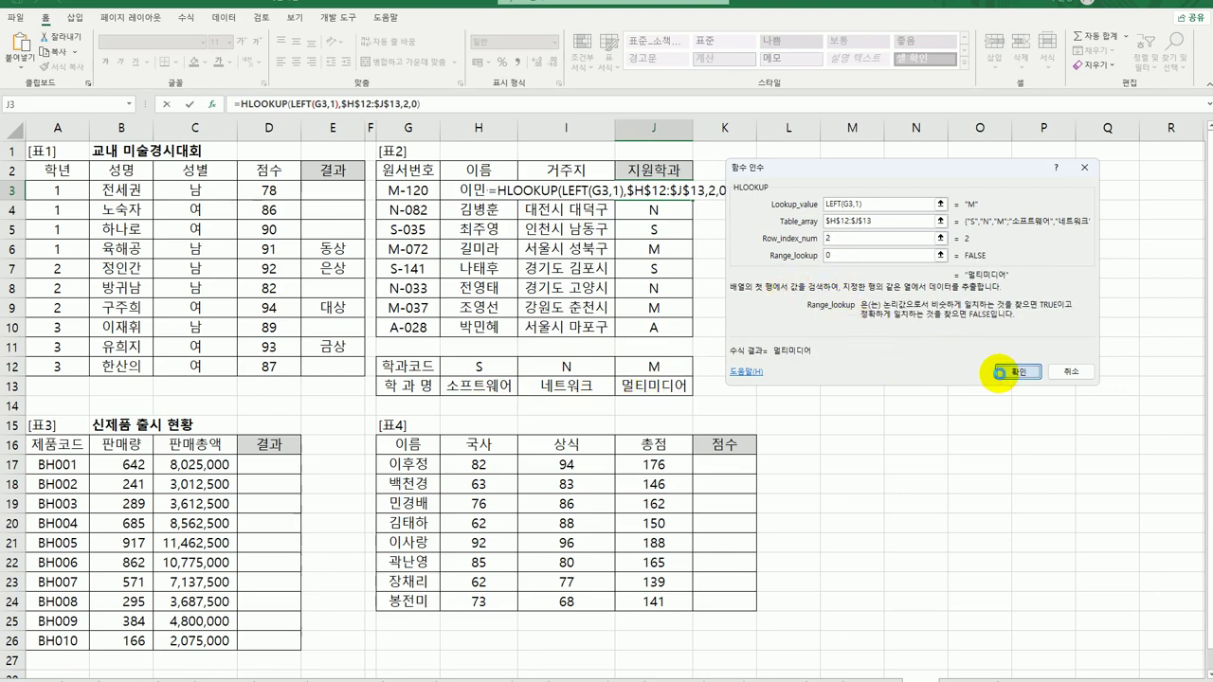
drag(693, 199, 689, 343)
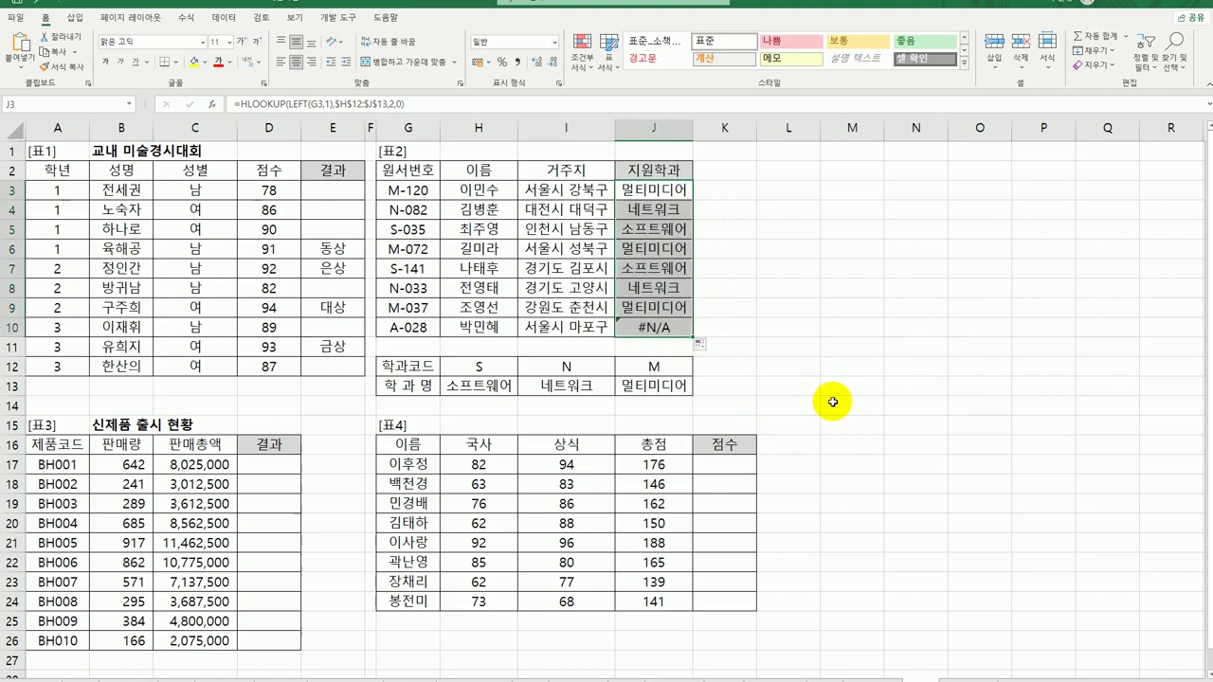
Step: Wrap J3's HLOOKUP formula in an IFERROR function as its value and open the IFERROR arguments
double_click(637, 195)
click(528, 191)
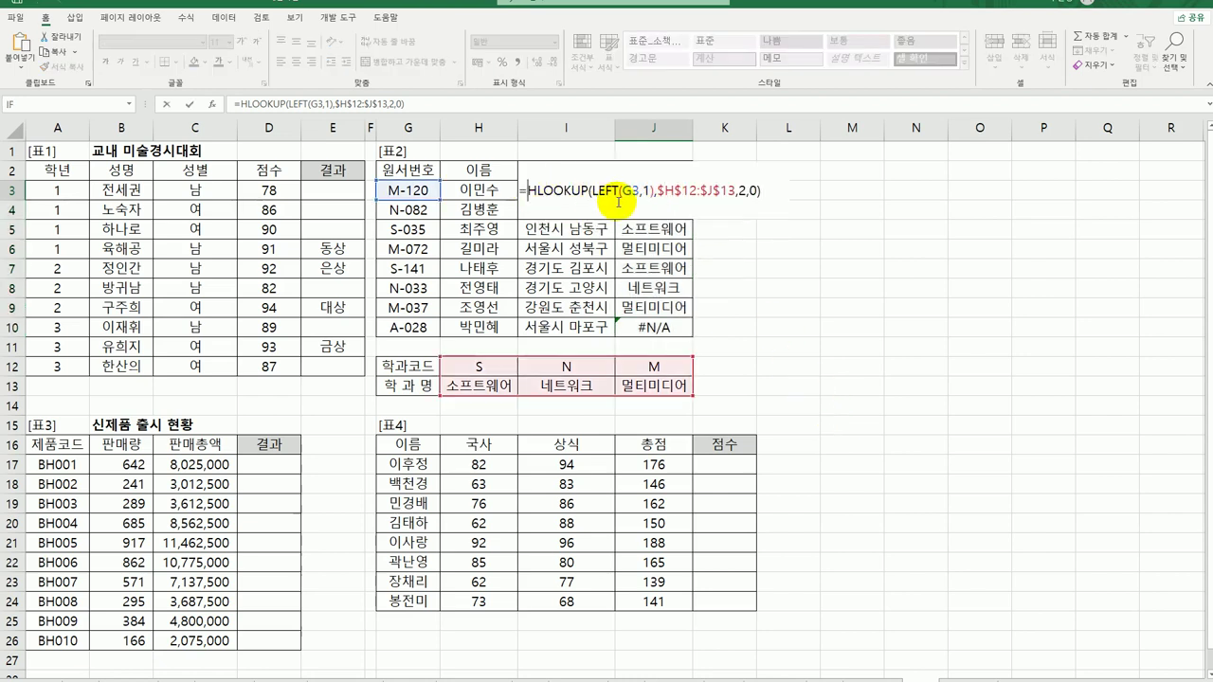
text(IFERROR()
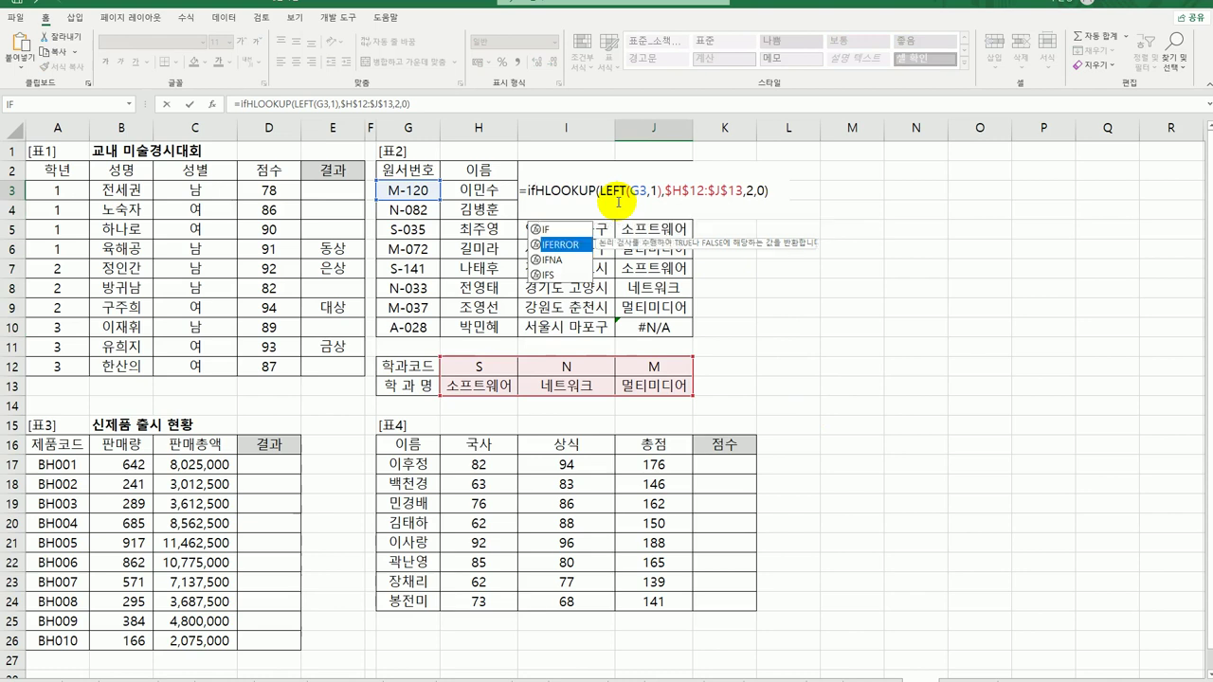
key(End)
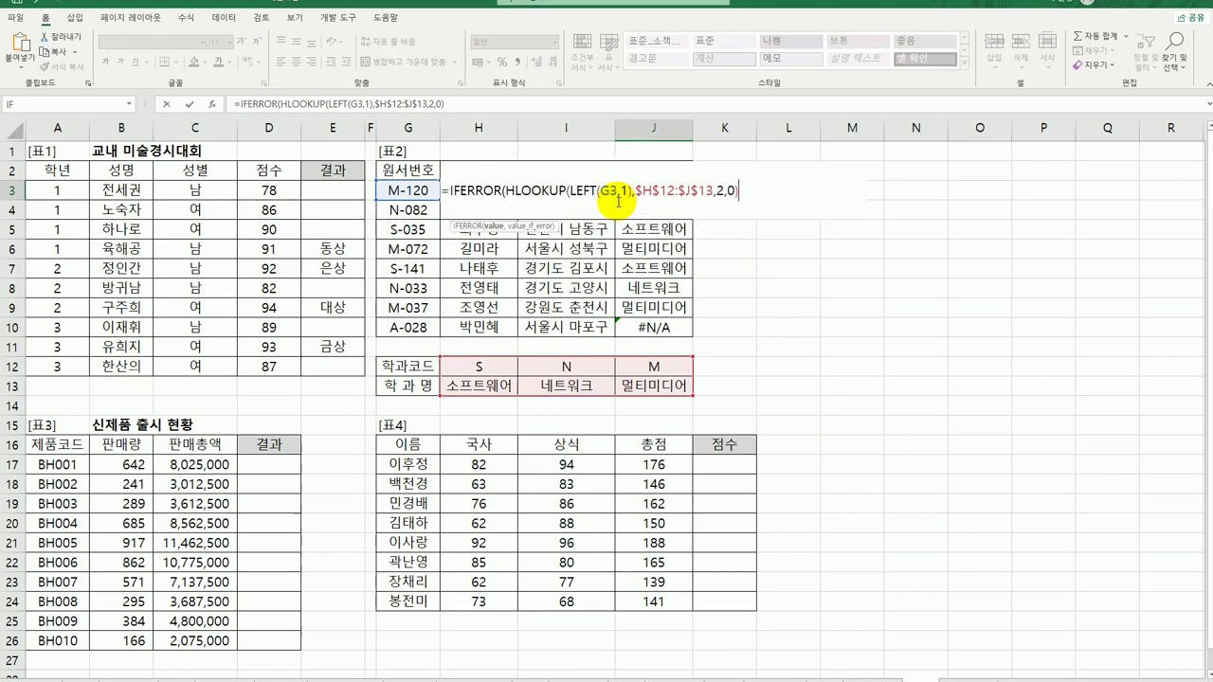
text(,)
key(BackSpace)
click(484, 190)
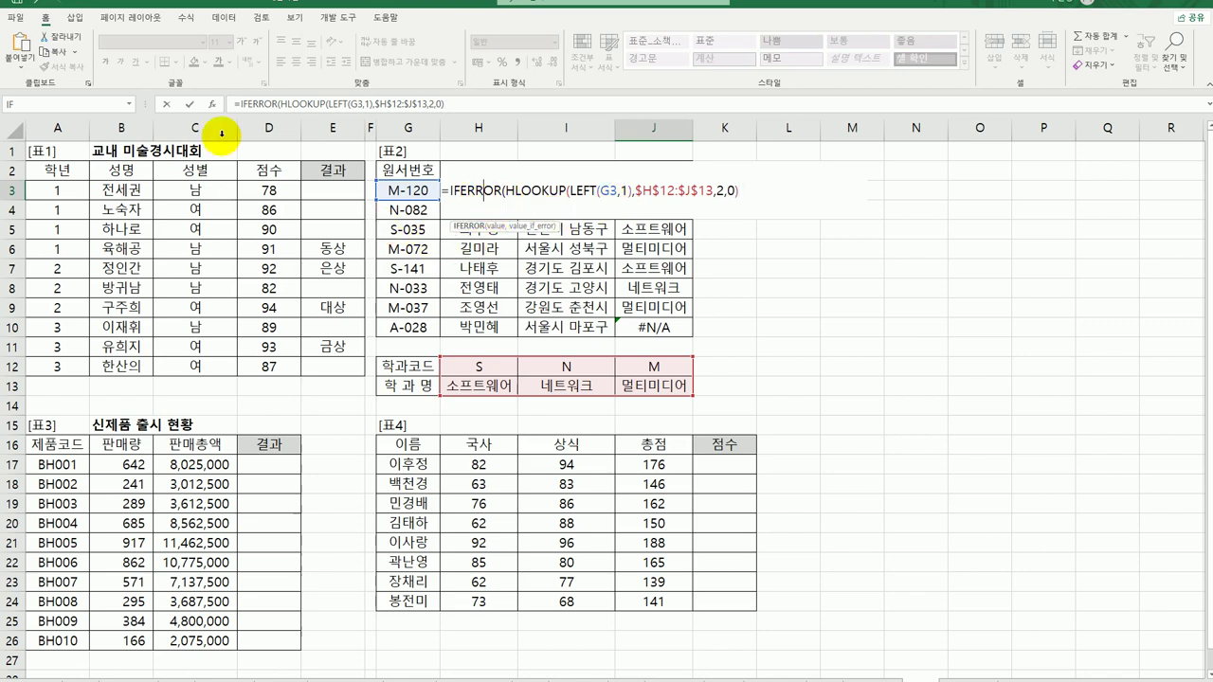
click(213, 103)
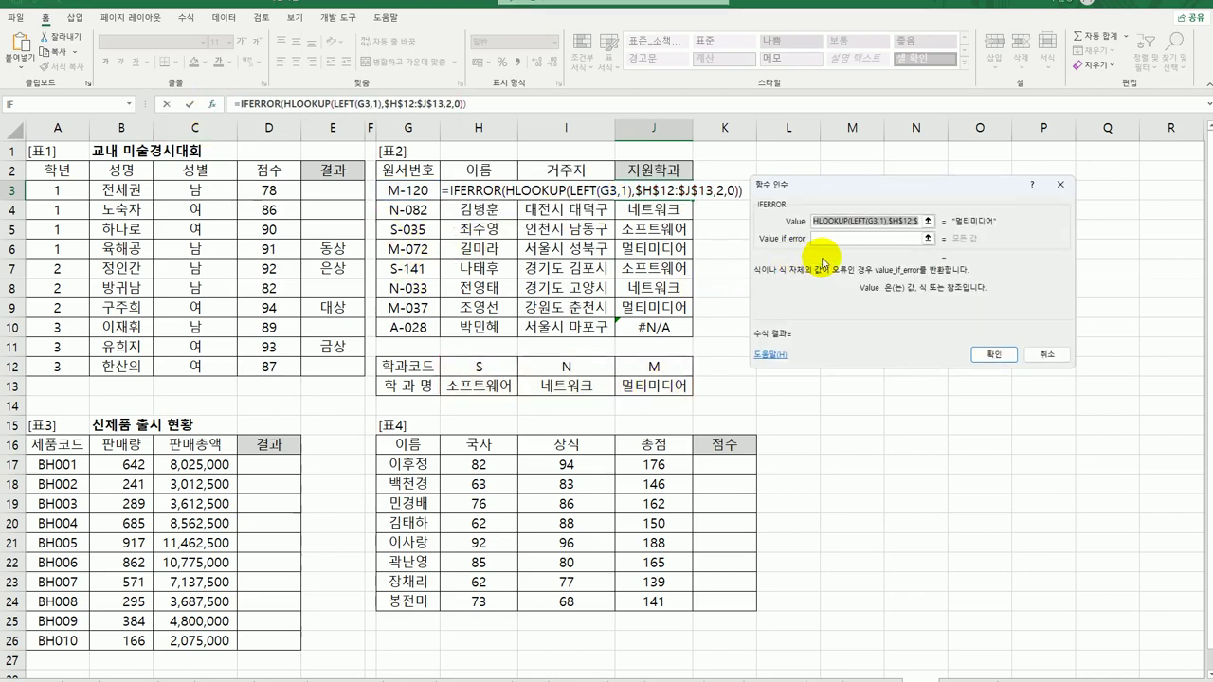
Step: Set IFERROR's value_if_error to "코드오류" and fill the formula from J3 down to J10
click(824, 237)
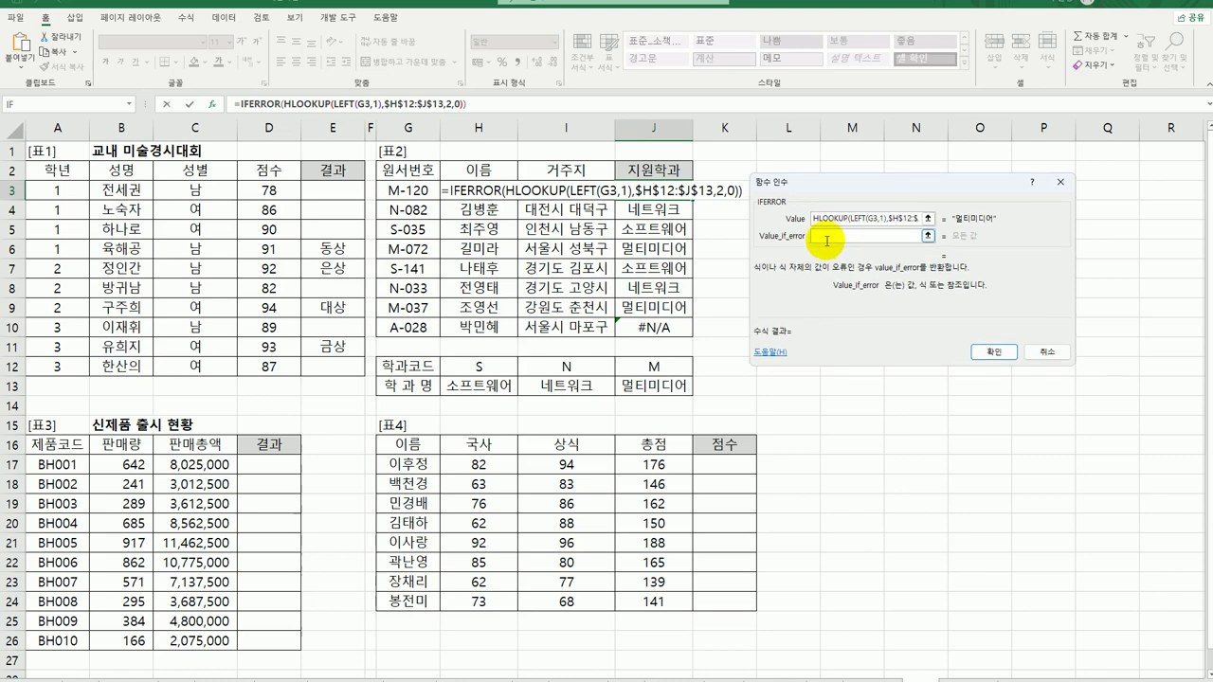
text(zh)
key(BackSpace)
key(BackSpace)
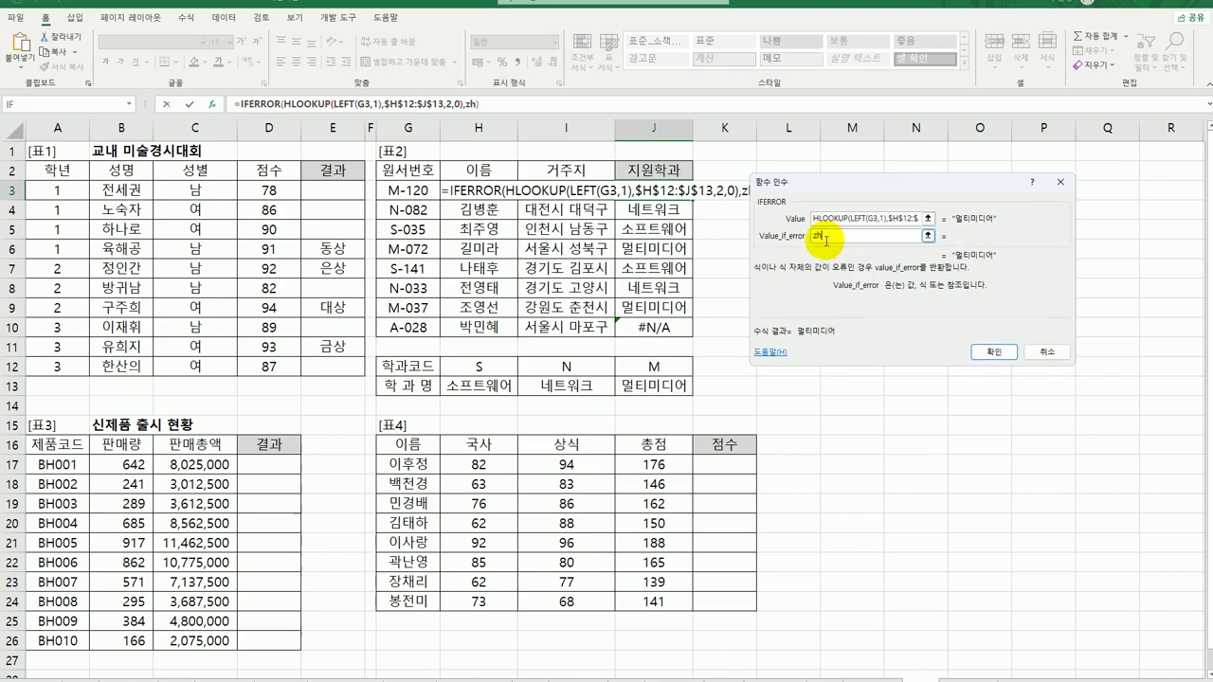
text(코드오류)
click(990, 351)
drag(693, 200, 679, 341)
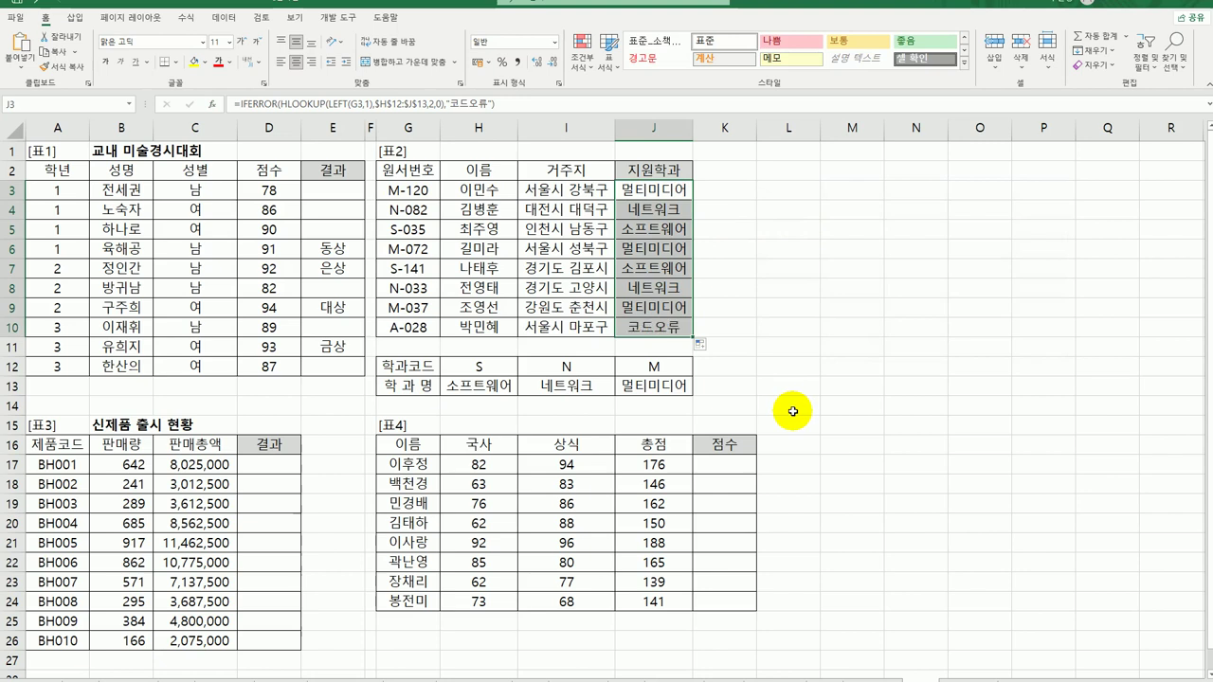
Step: Enter a LARGE formula in D17 that returns the fifth-largest value of the absolute range $C$17:$C$26
click(282, 464)
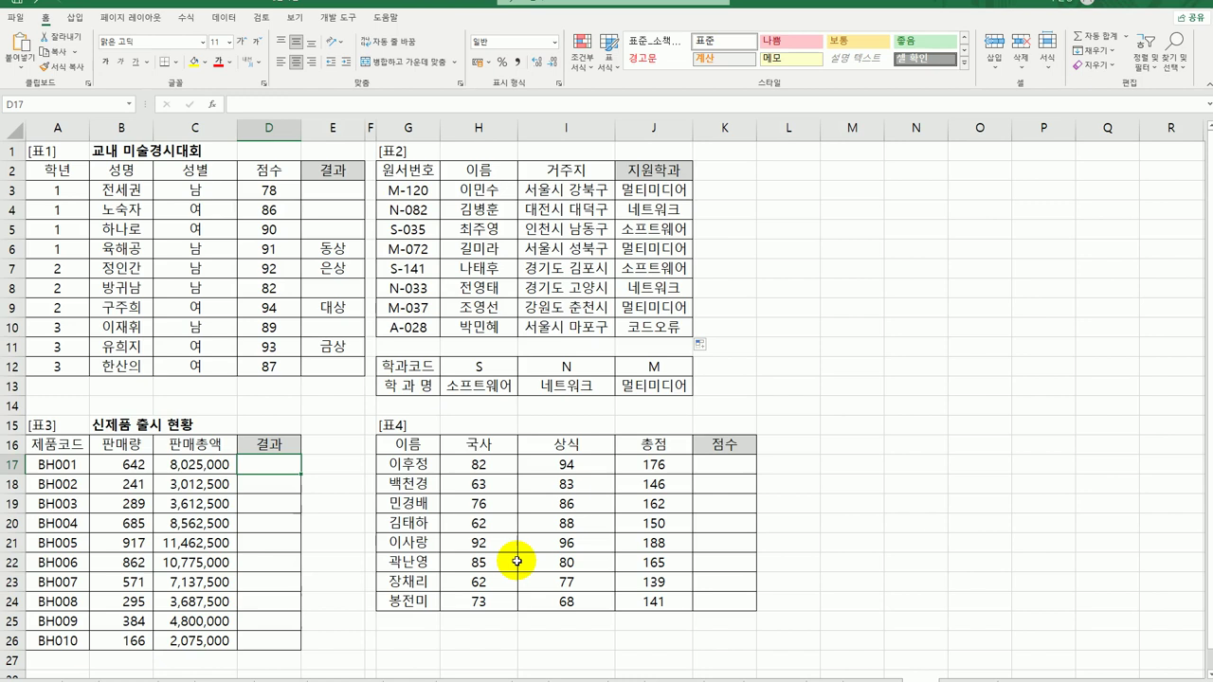
text(=)
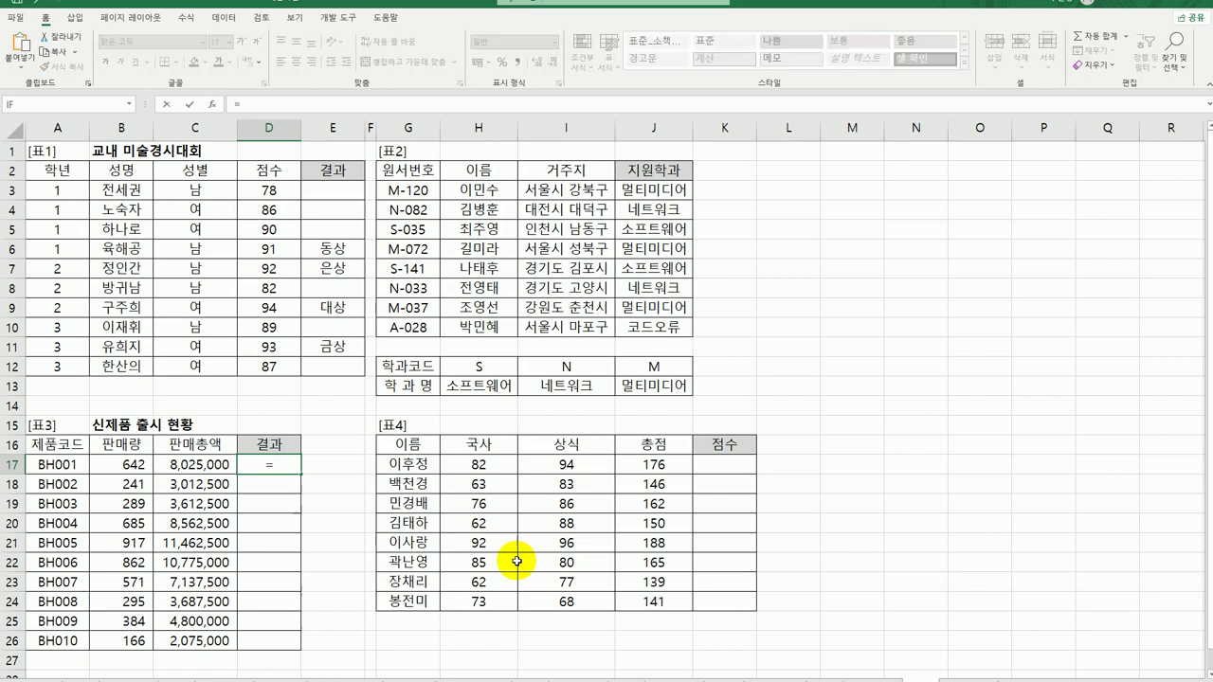
text(lar)
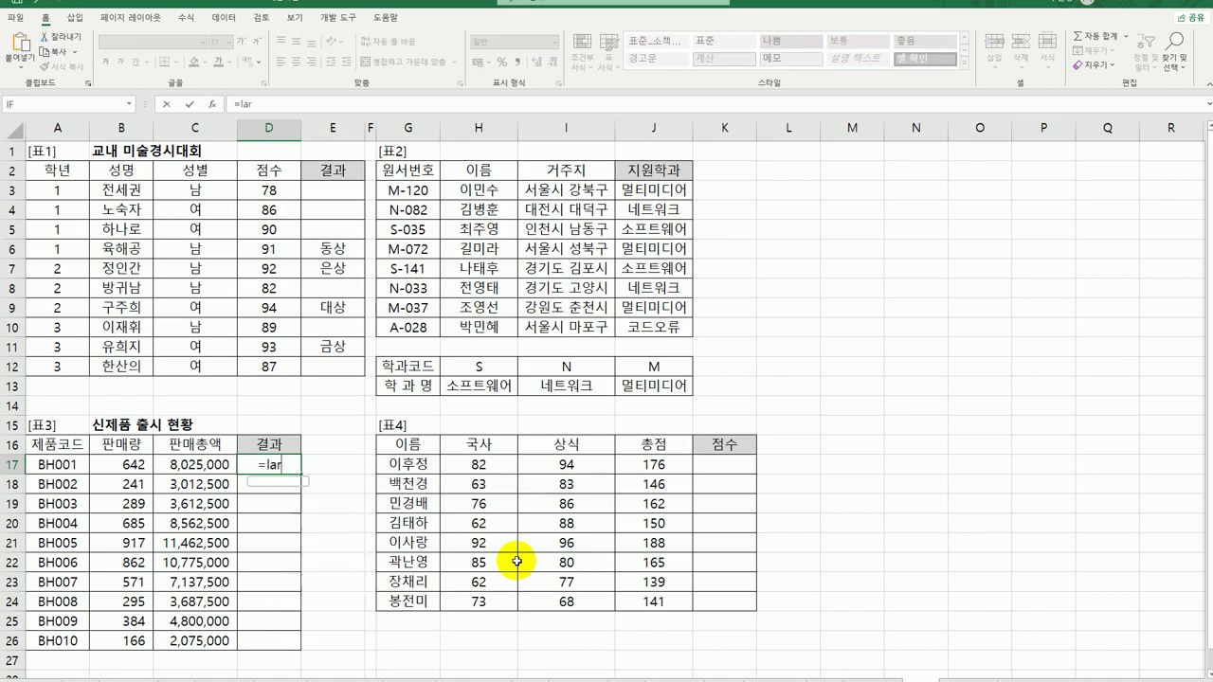
key(Tab)
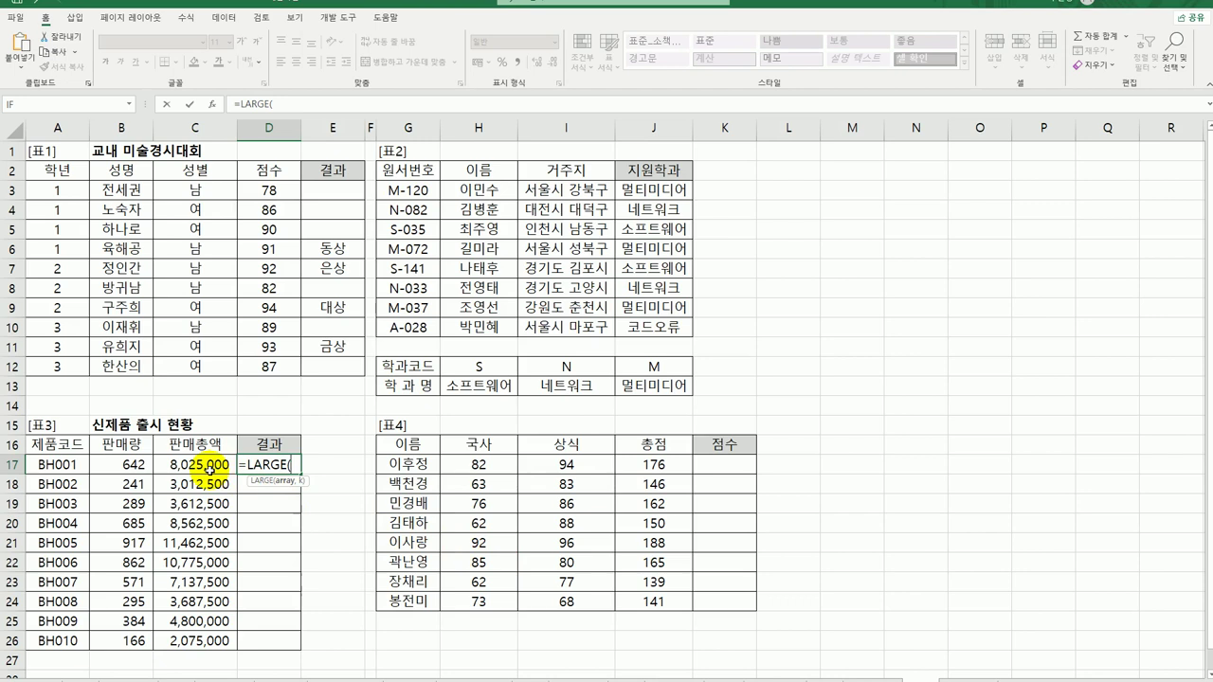
drag(208, 464, 207, 641)
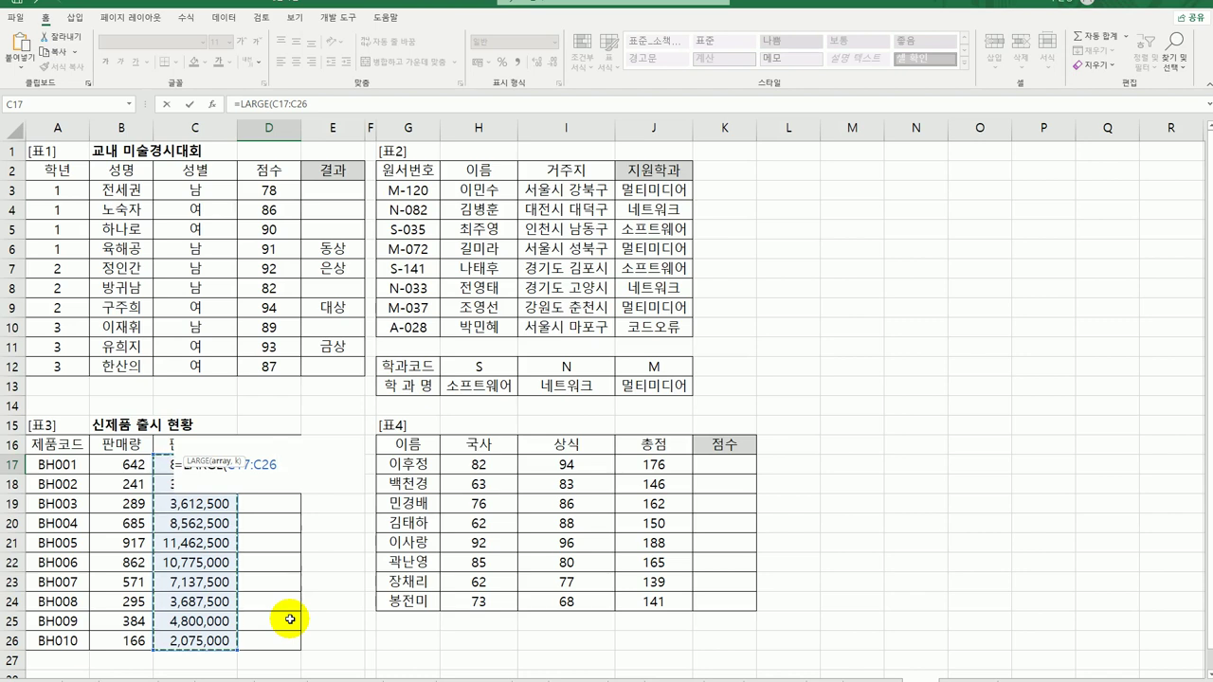
key(F4)
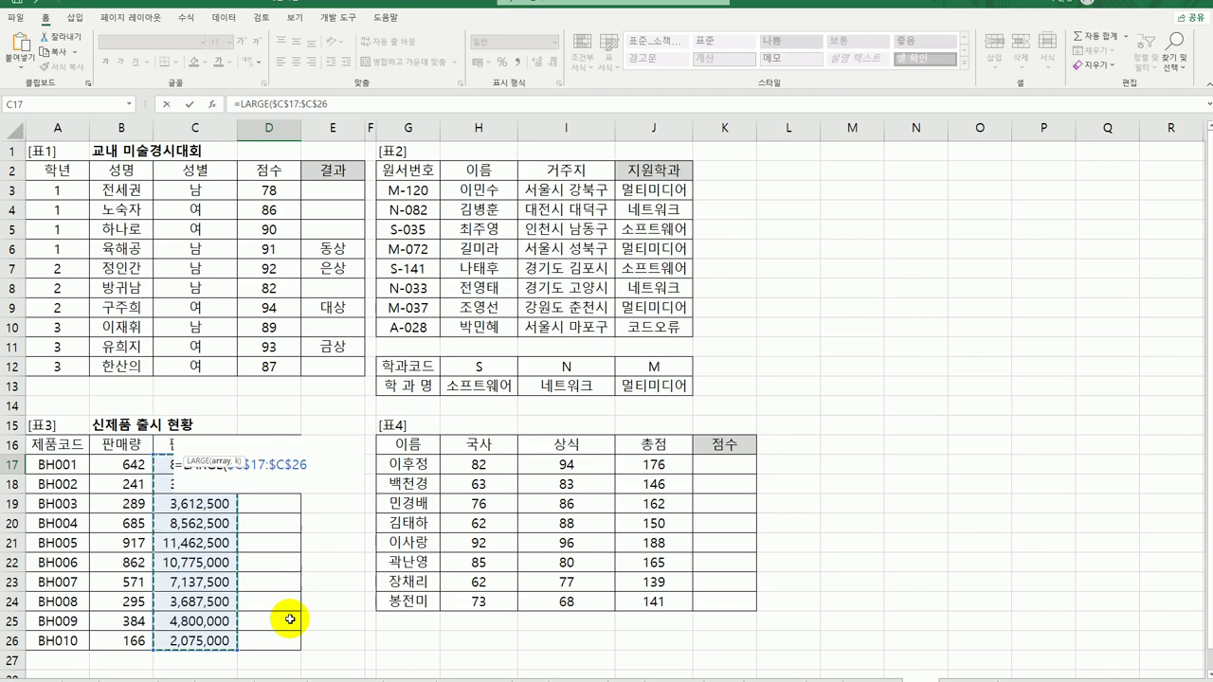
text(,)
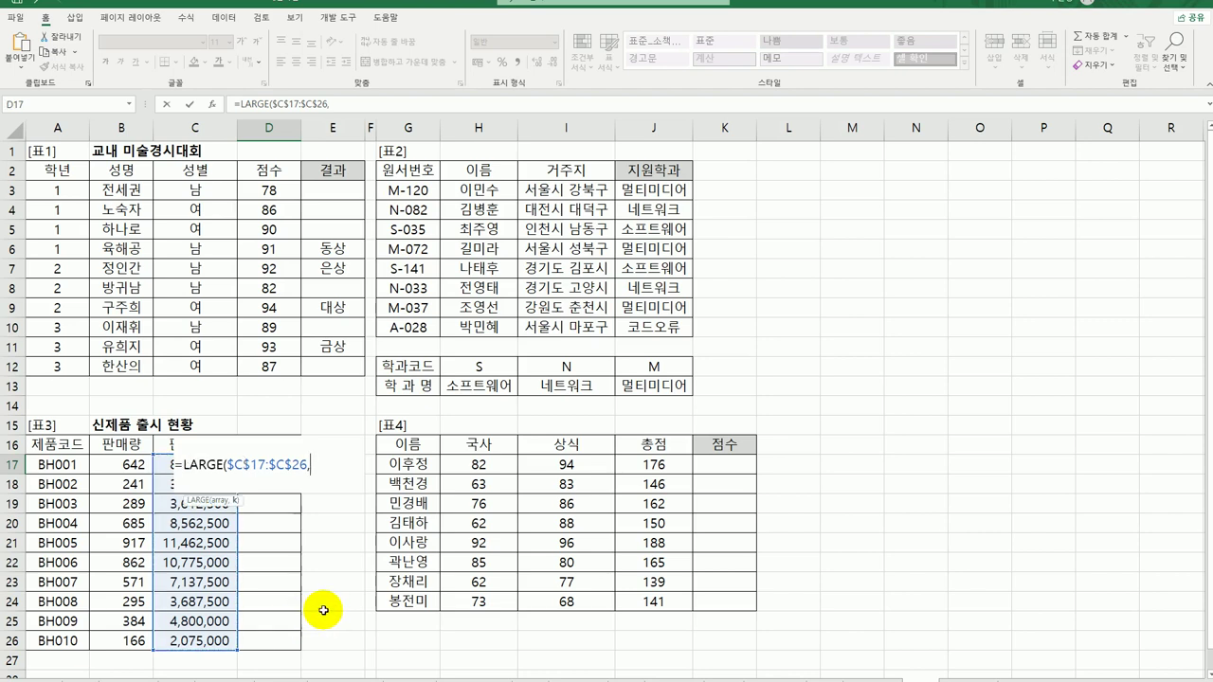
text(5)
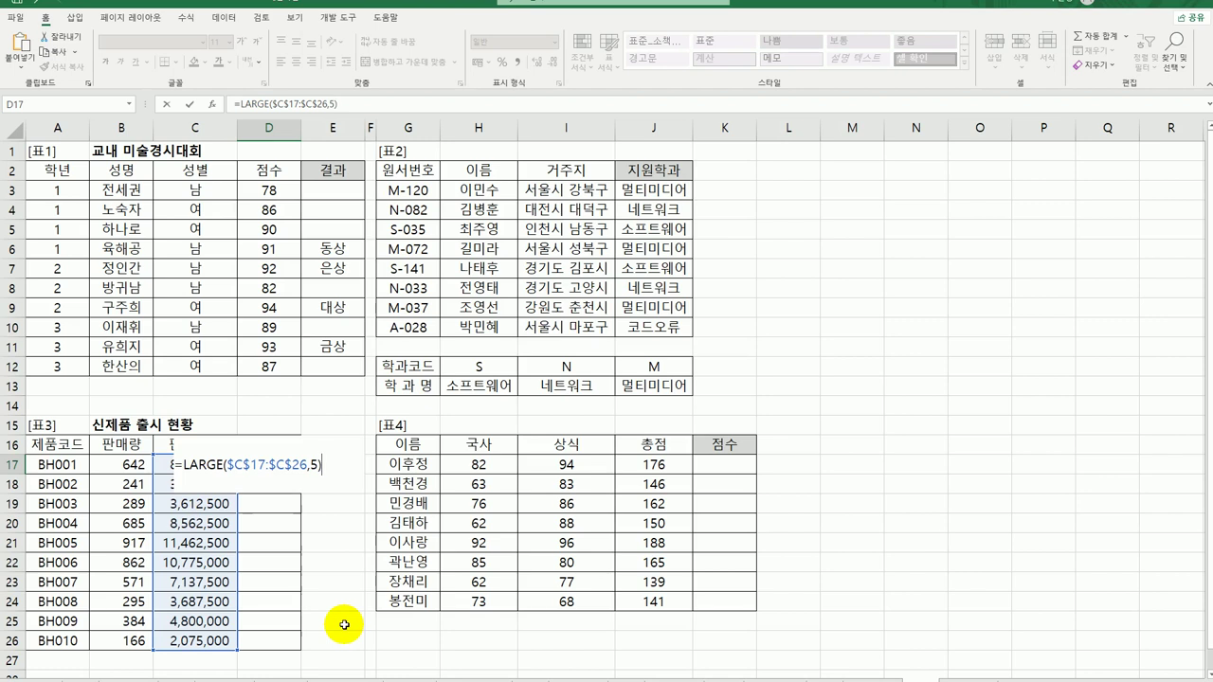
key(Return)
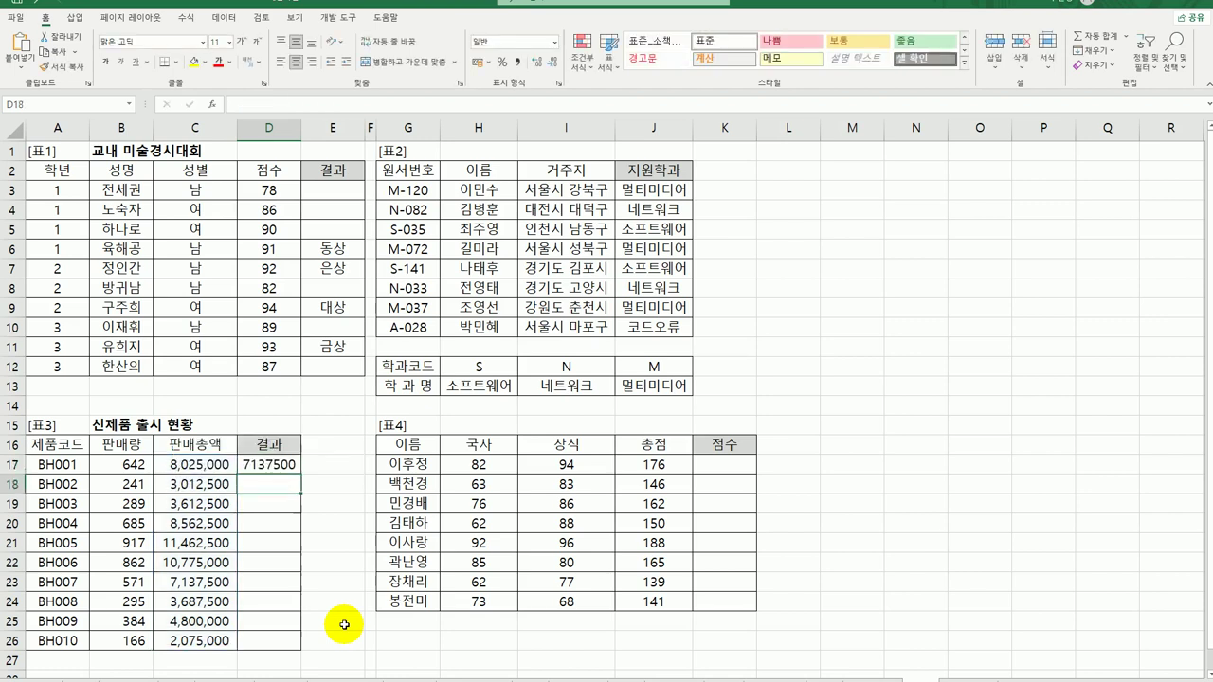
Step: Fill the LARGE formula from D17 down to D26
click(288, 465)
drag(299, 474, 284, 648)
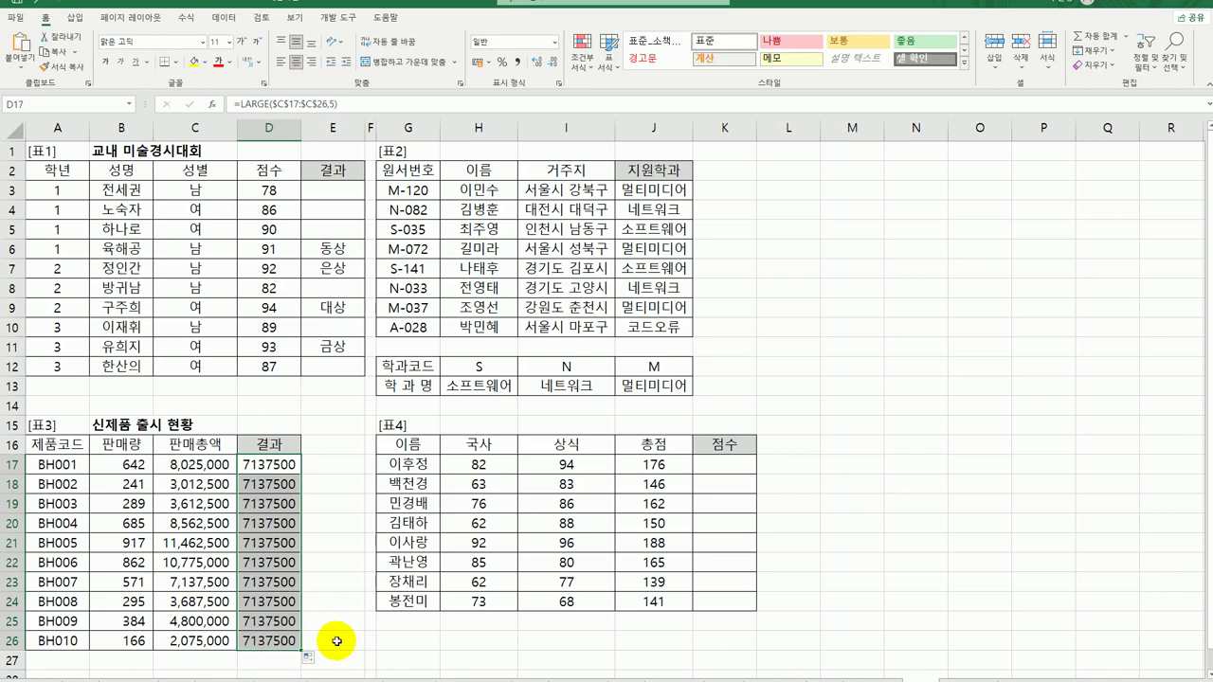
click(273, 464)
key(shift+Down)
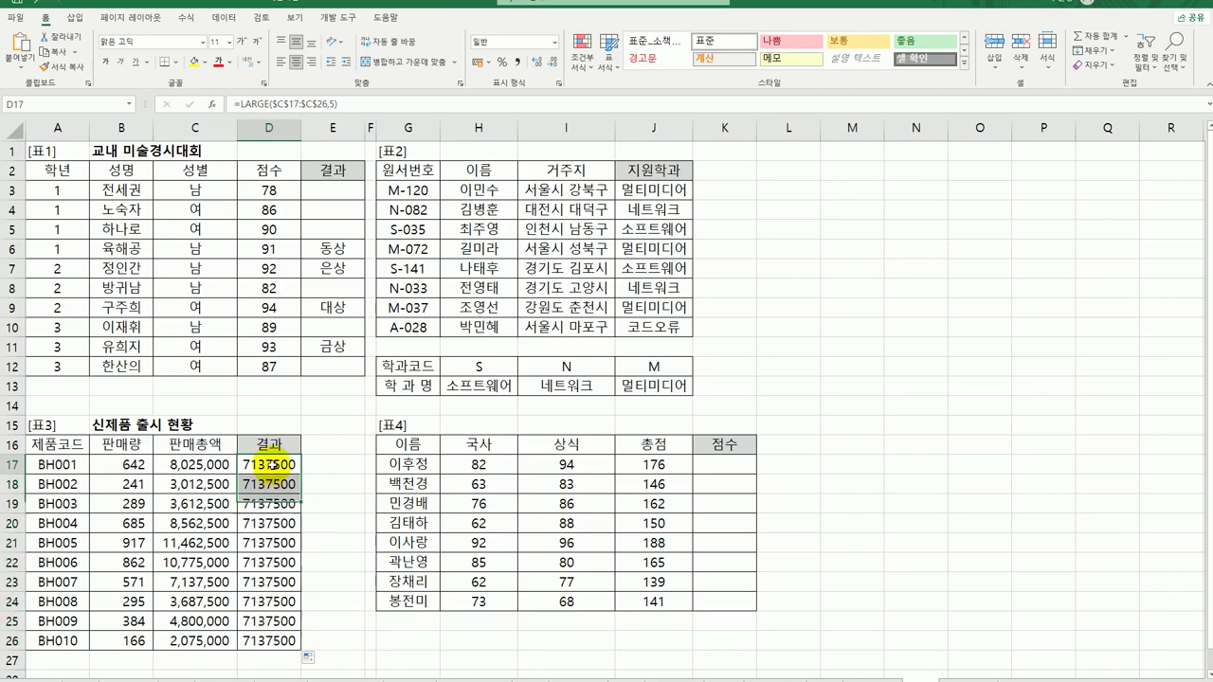
click(273, 464)
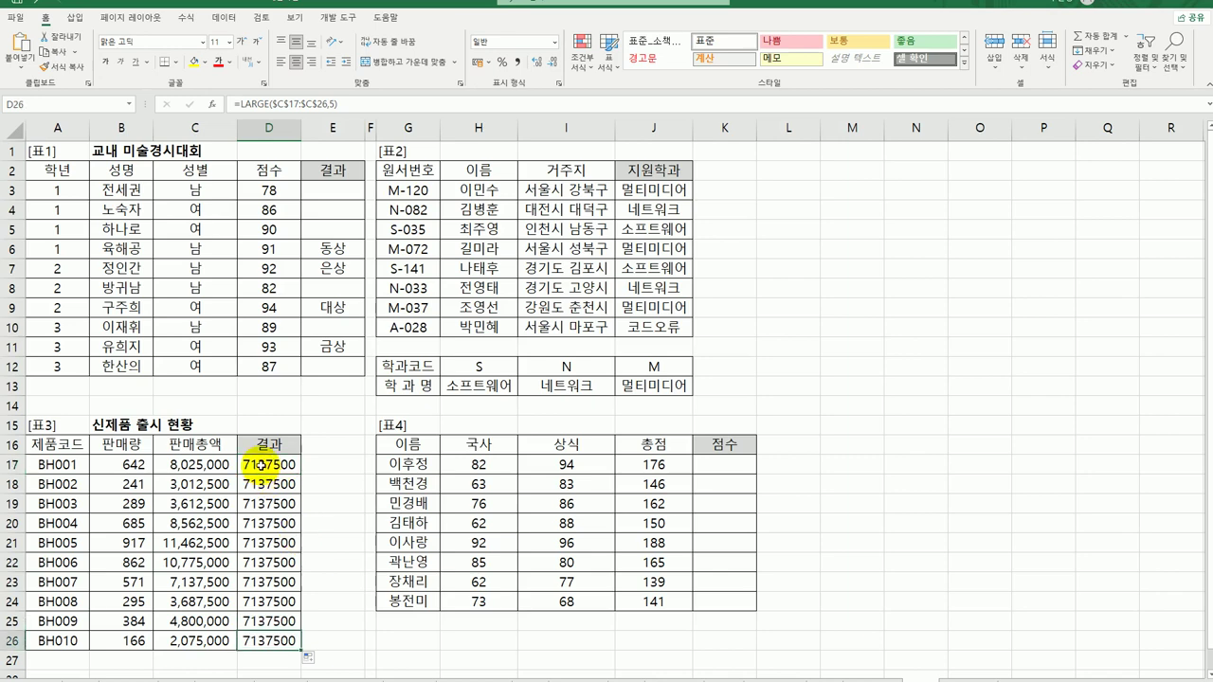
Step: Wrap D17's LARGE formula in an IF function and open the IF arguments
double_click(264, 465)
click(183, 464)
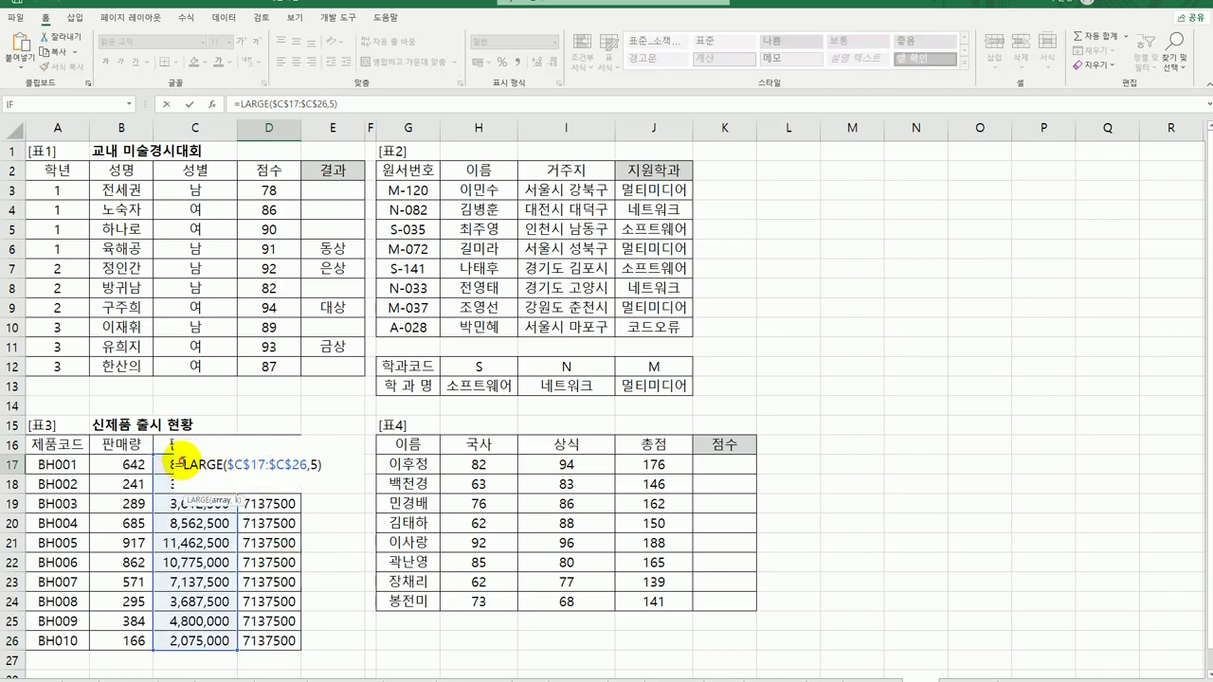
text(IF()
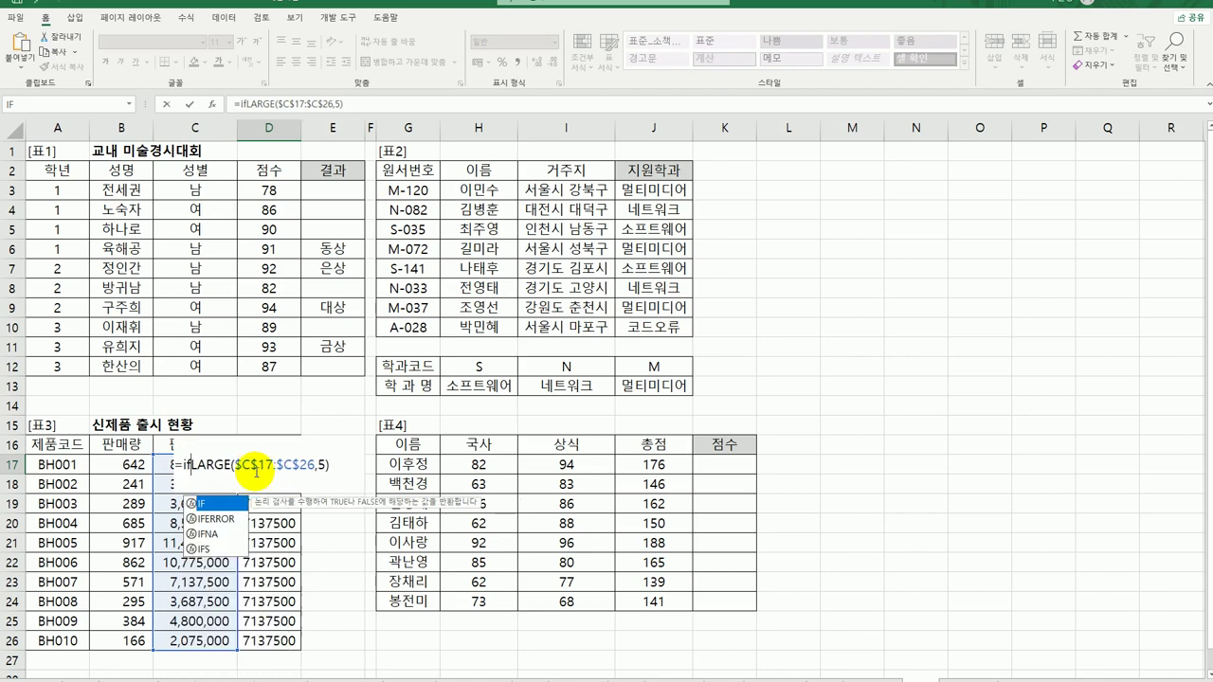
click(186, 464)
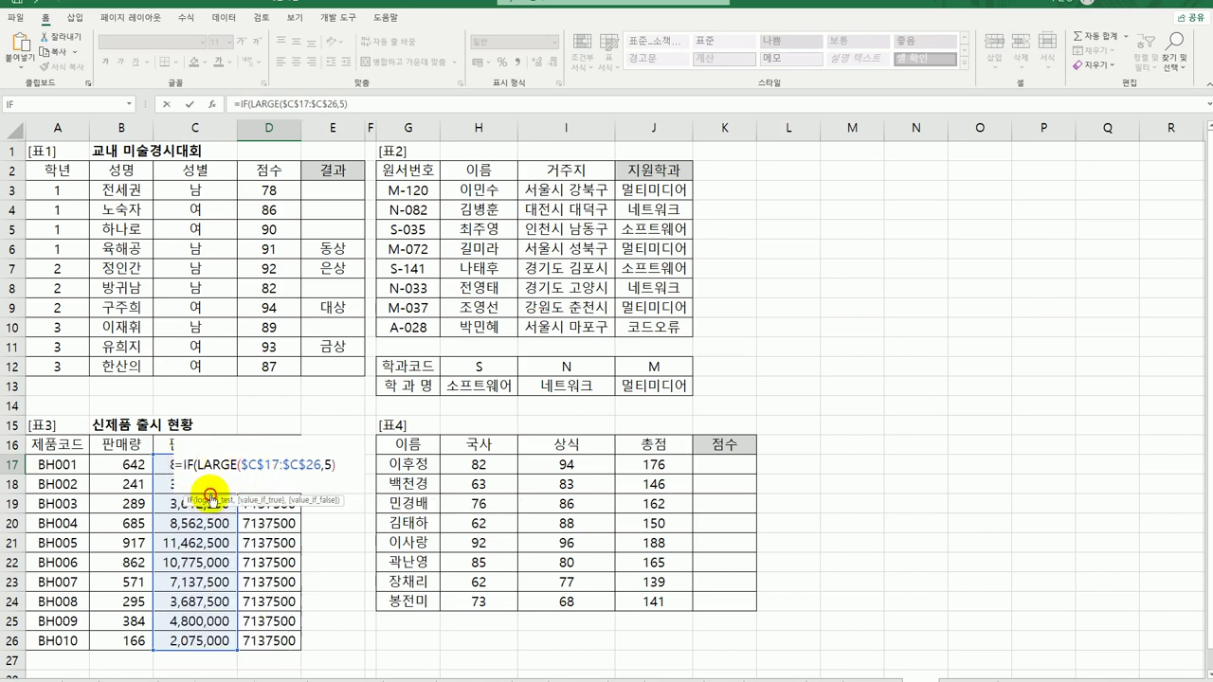
click(213, 104)
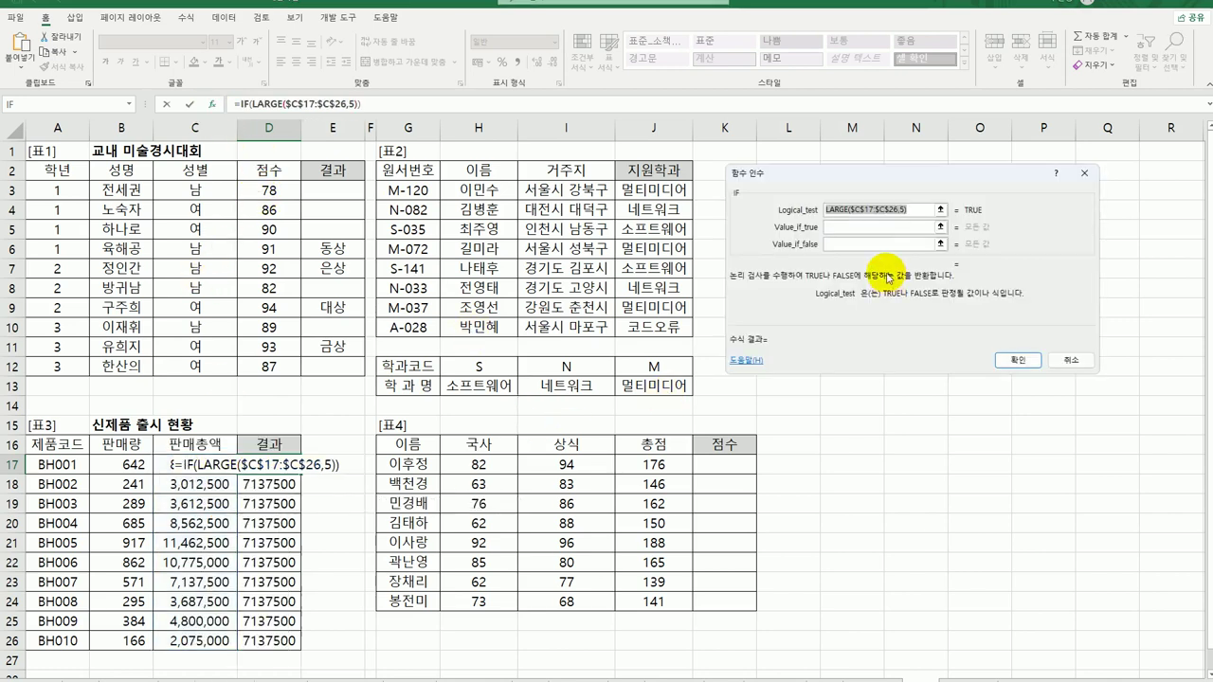
Step: Complete IF's Logical_test as LARGE($C$17:$C$26,5)<=C17
click(907, 208)
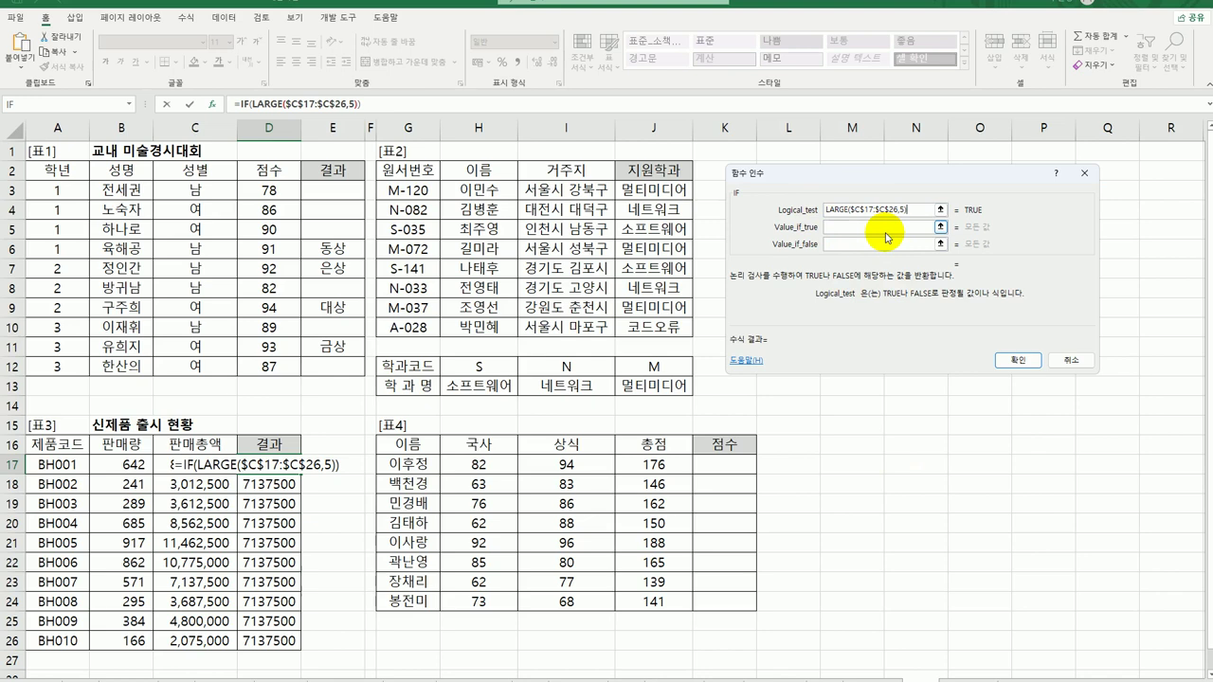
text(<=)
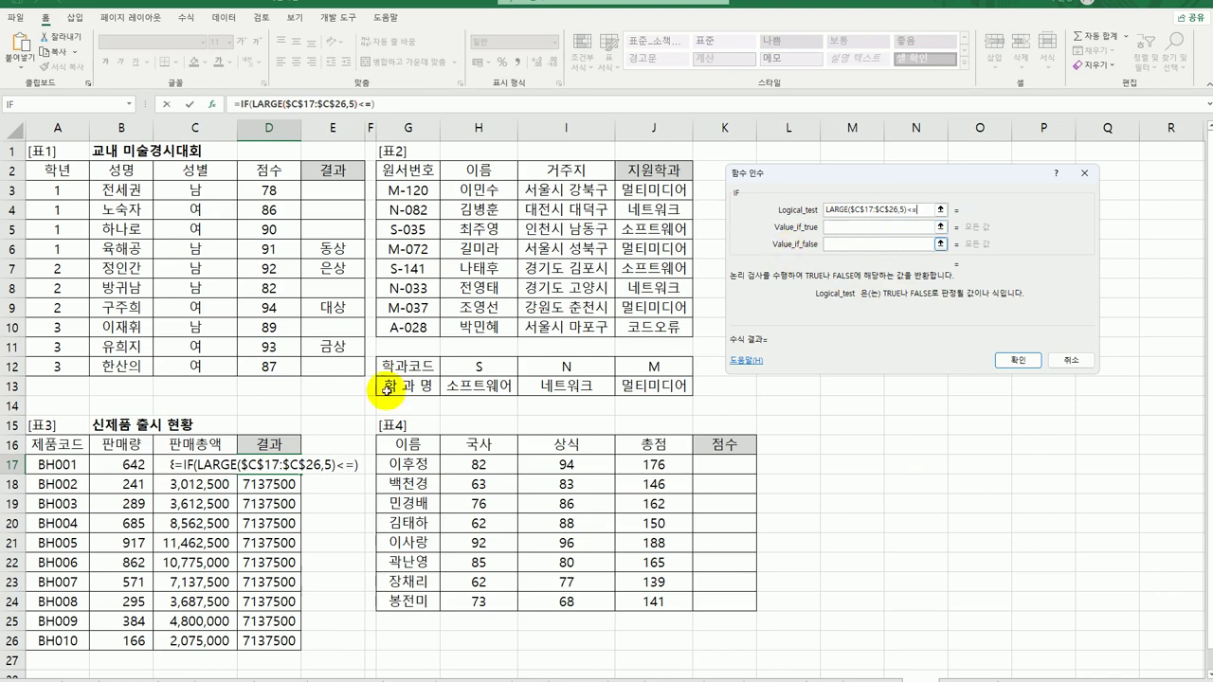
click(180, 469)
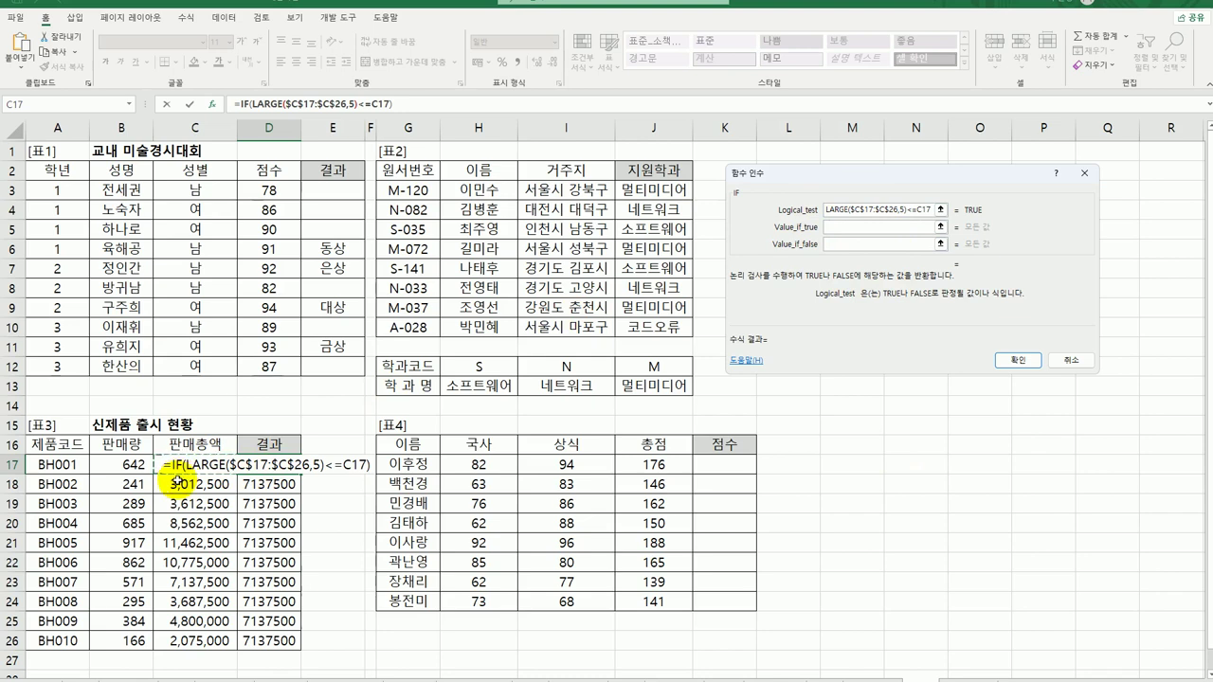
Step: Set IF's Value_if_true to "재생산" and its Value_if_false to "생산중단"
click(850, 237)
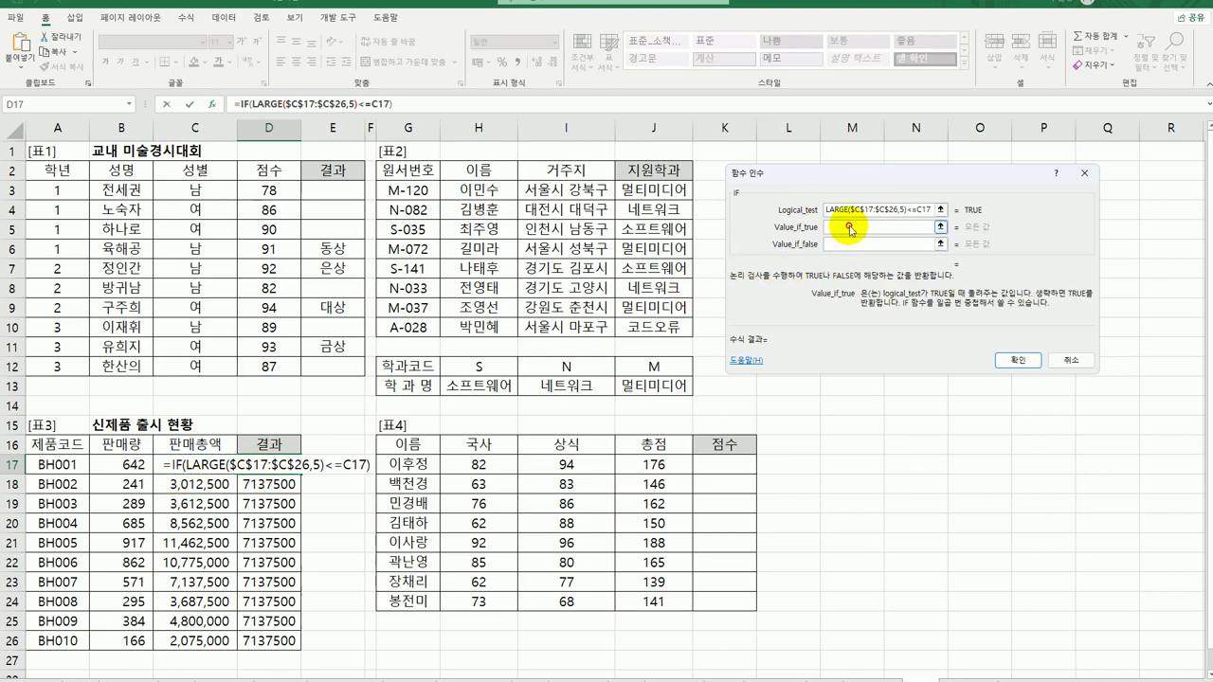
text(재)
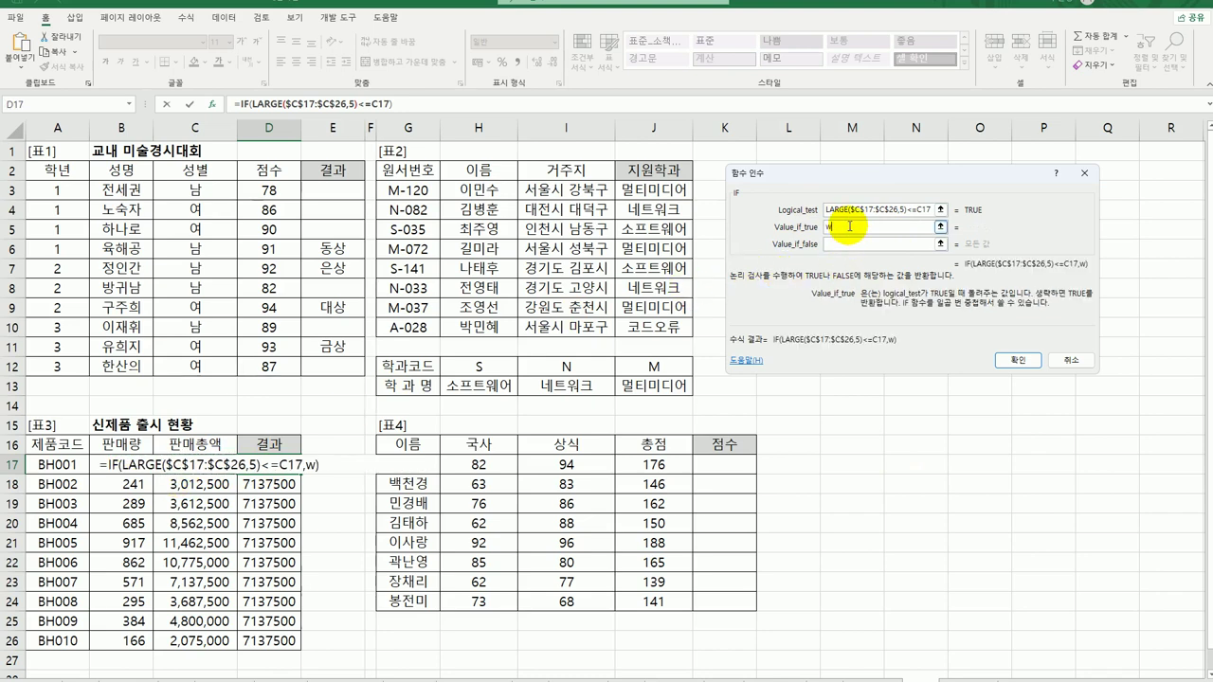
text(생산)
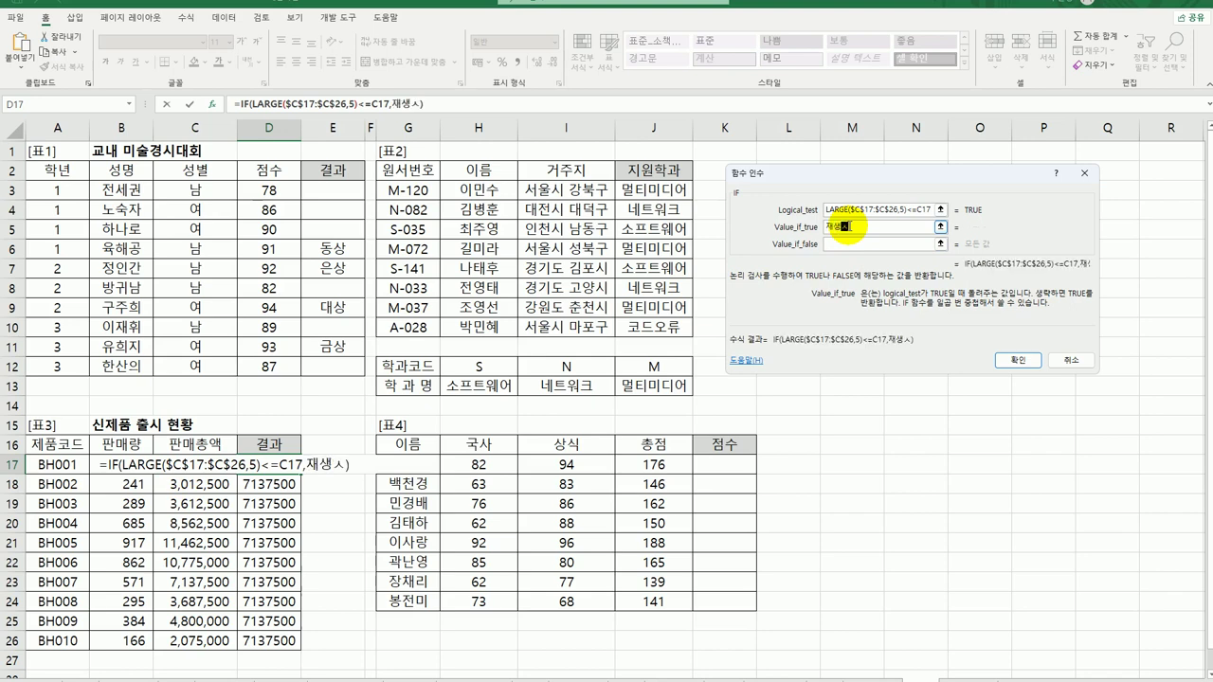
key(Tab)
text(생산중단)
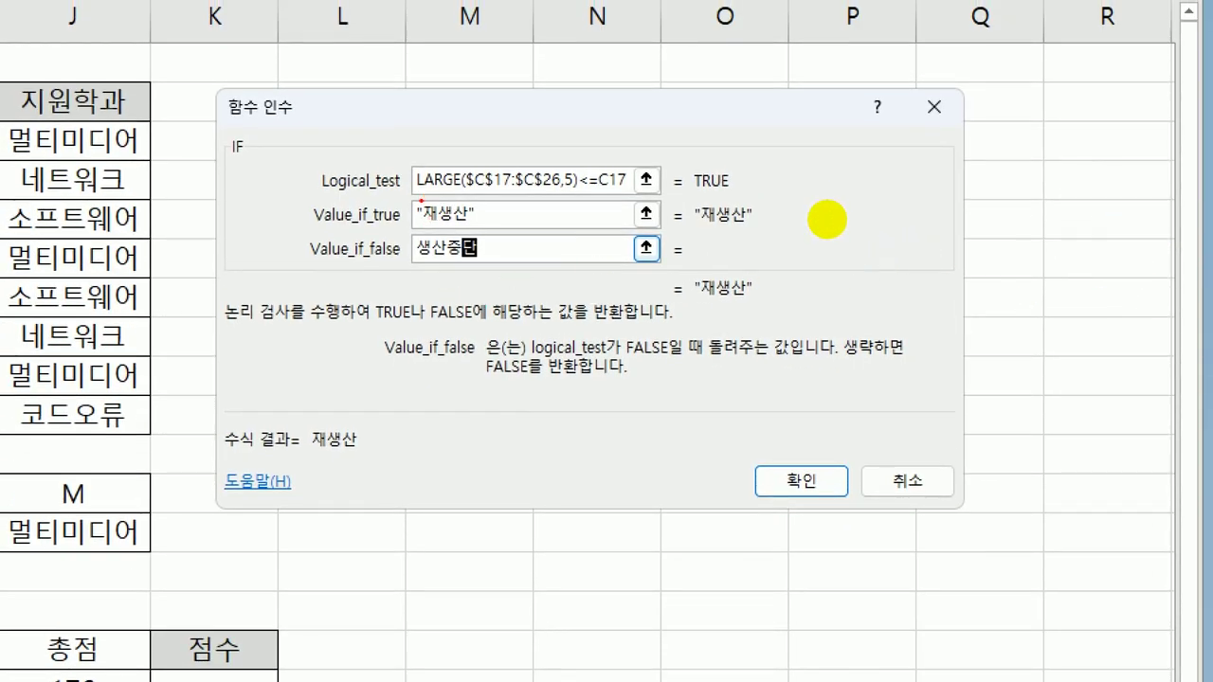
drag(415, 196, 556, 202)
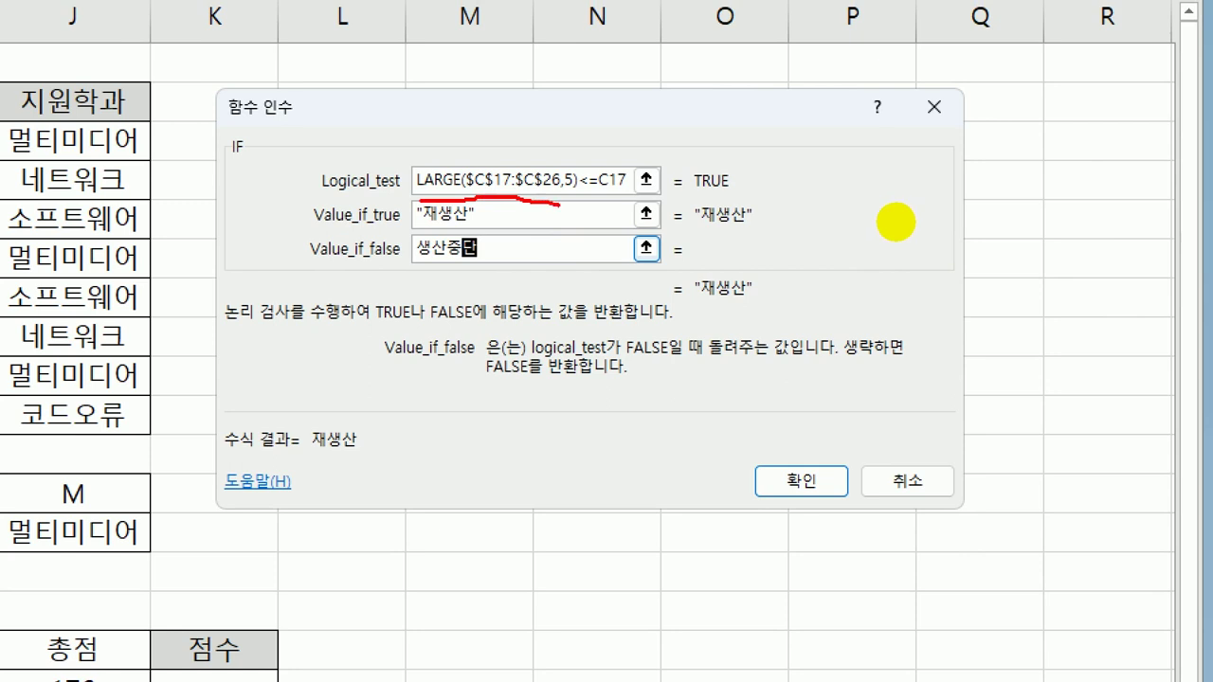
drag(582, 197, 625, 199)
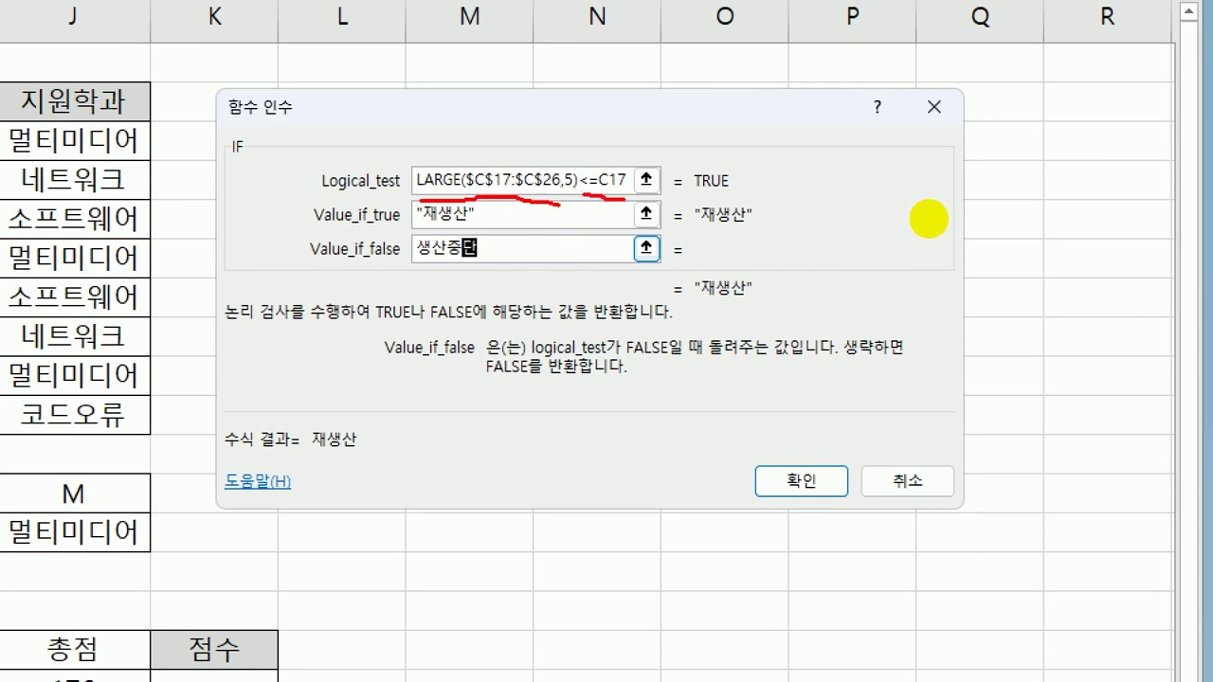
click(491, 221)
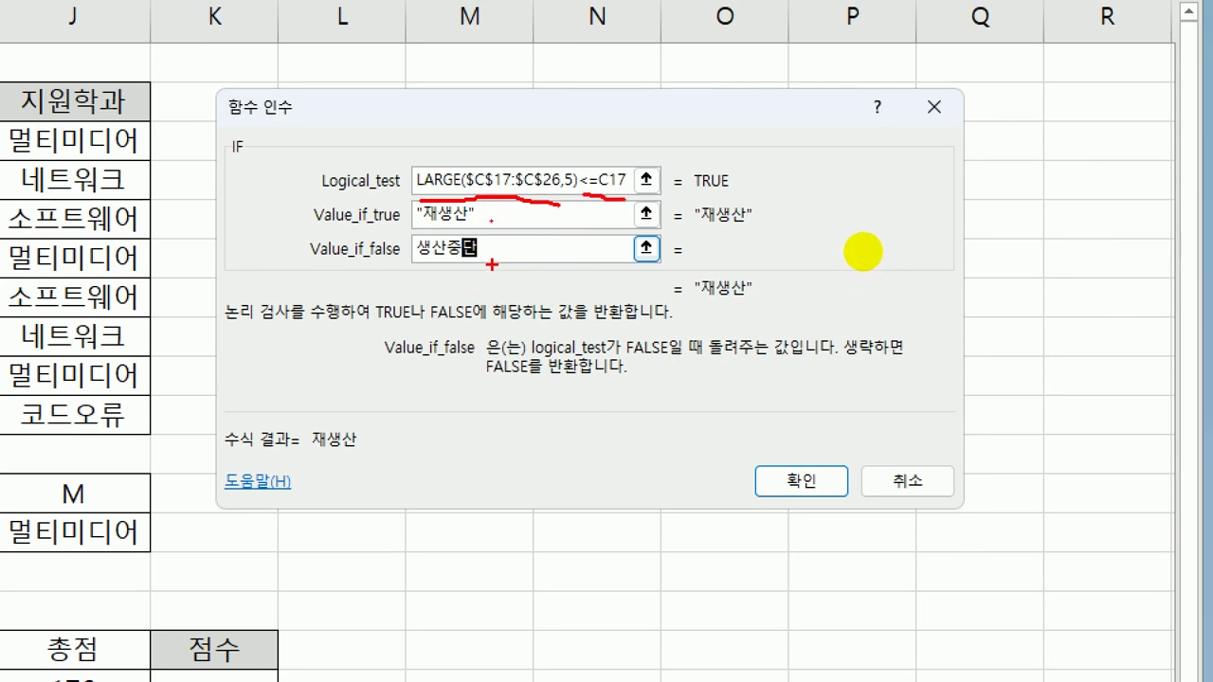
click(492, 265)
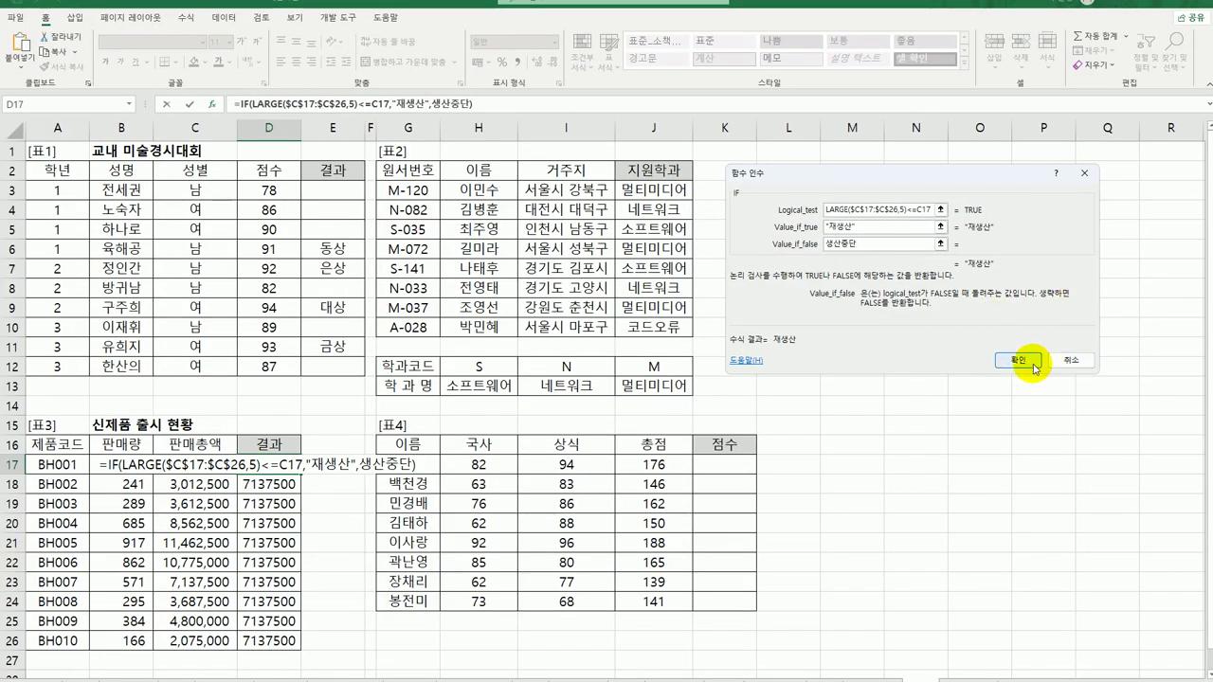
Step: Confirm the IF arguments and fill the completed formula from D17 down to D26
click(1017, 360)
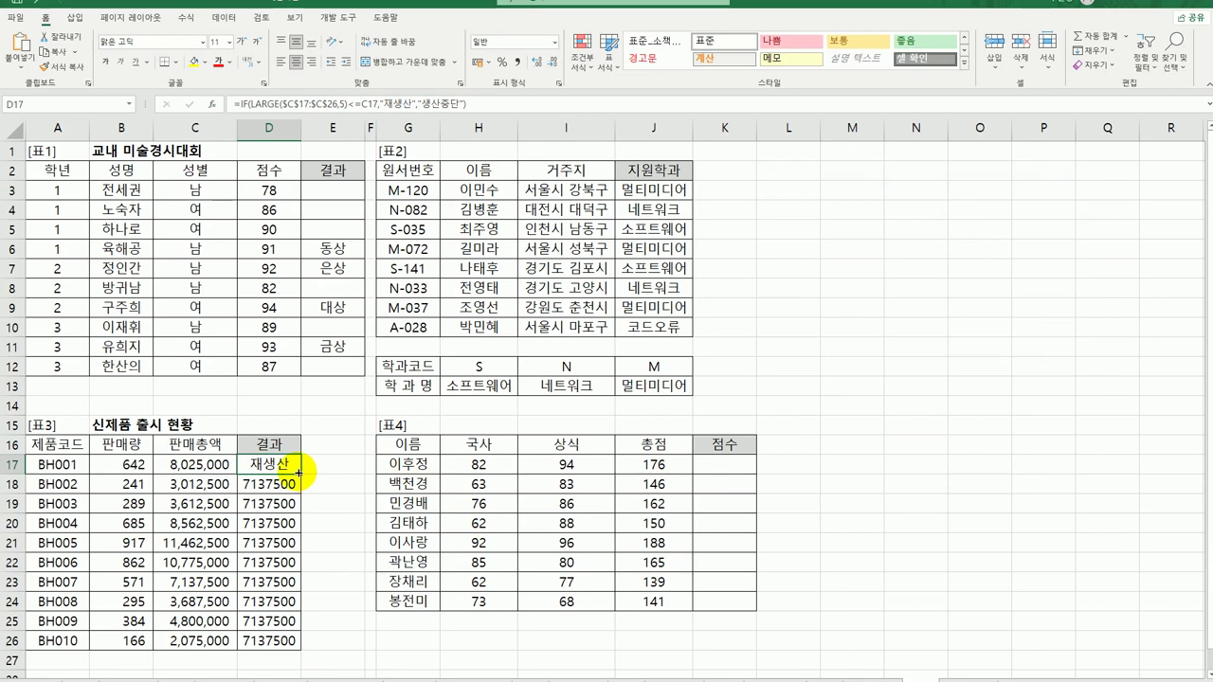
drag(298, 471, 267, 645)
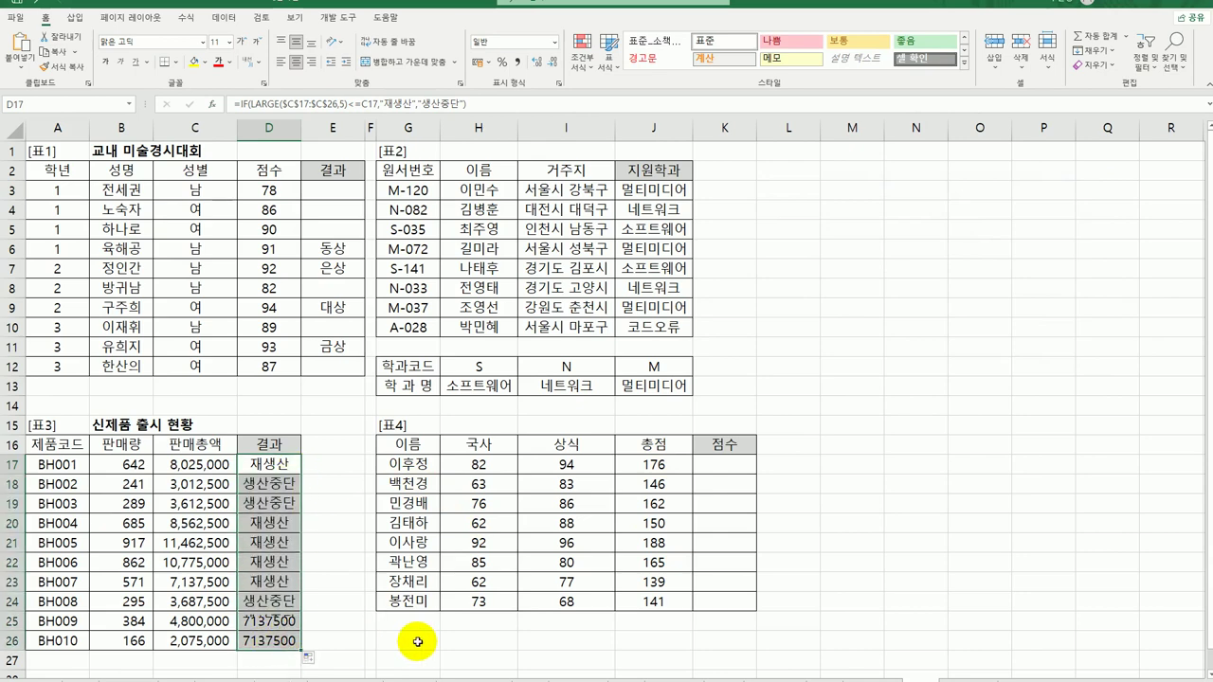
Step: Enter the formula =MAX($J$17:$J$24) in K17, the first 점수 cell of 표4
click(724, 465)
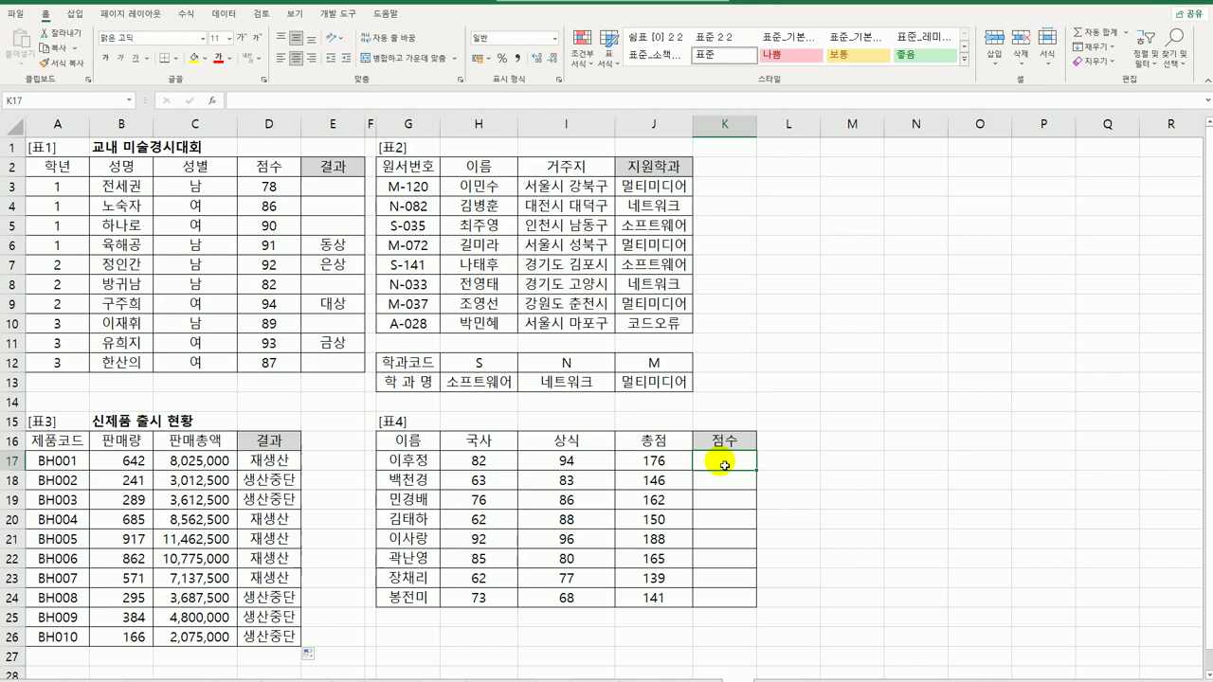
drag(663, 461, 677, 600)
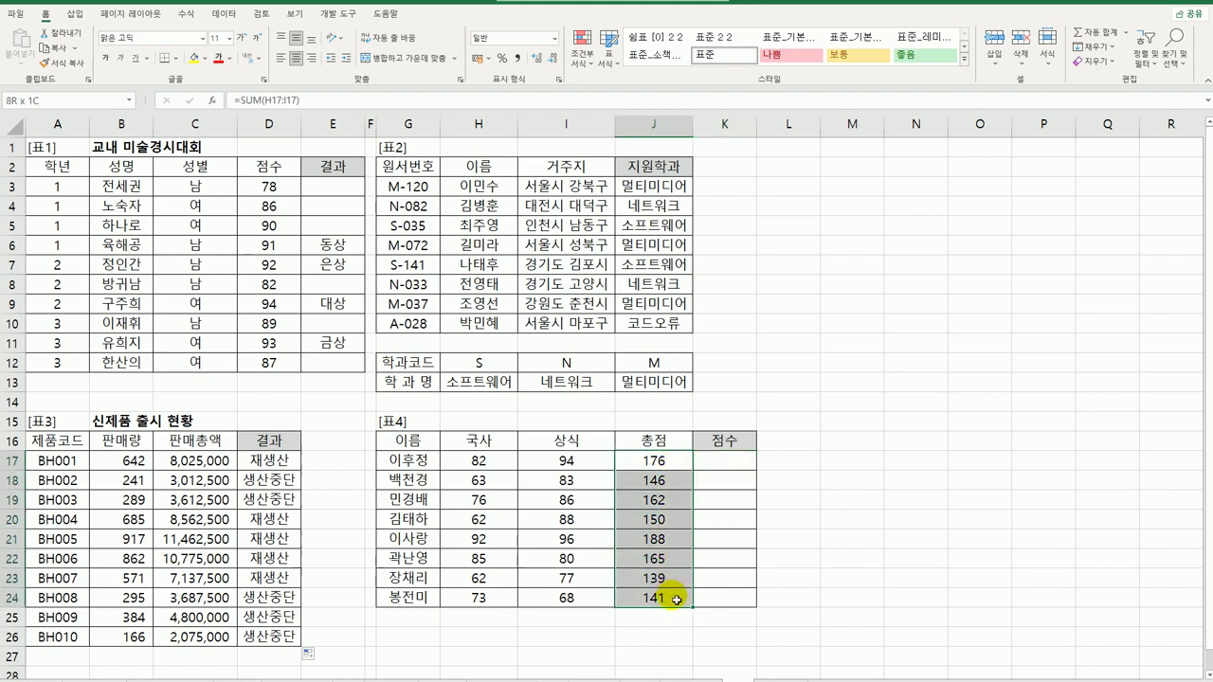
click(737, 464)
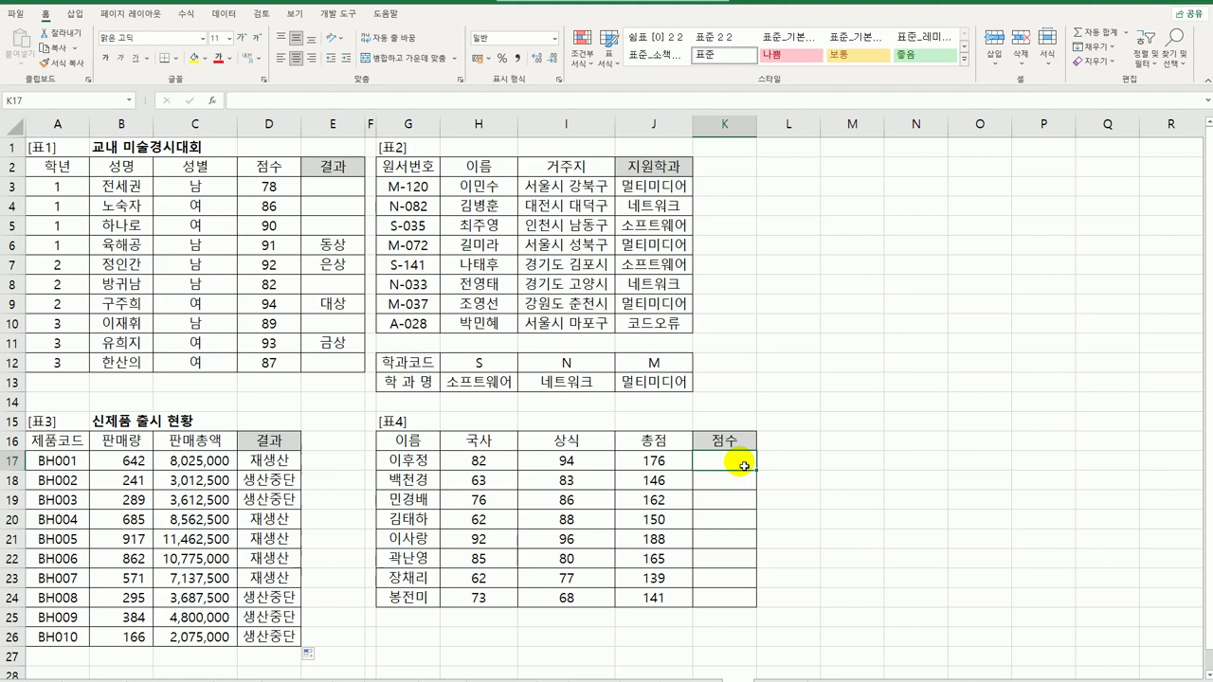
text(=MAX)
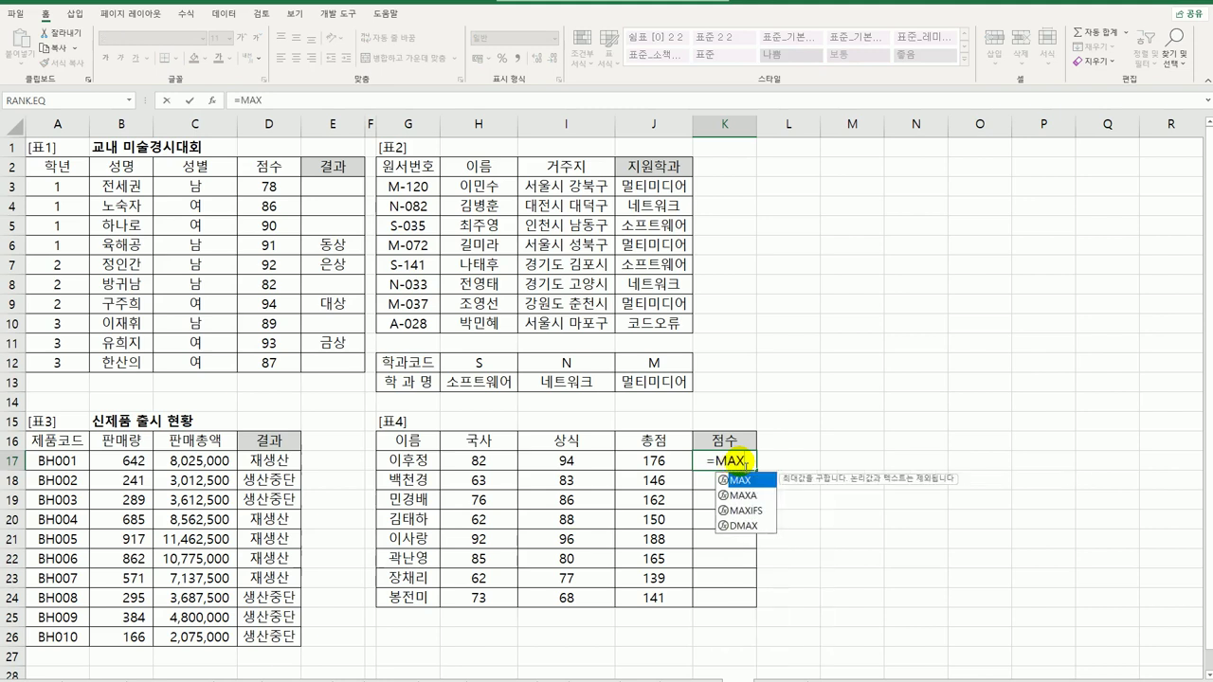
text(()
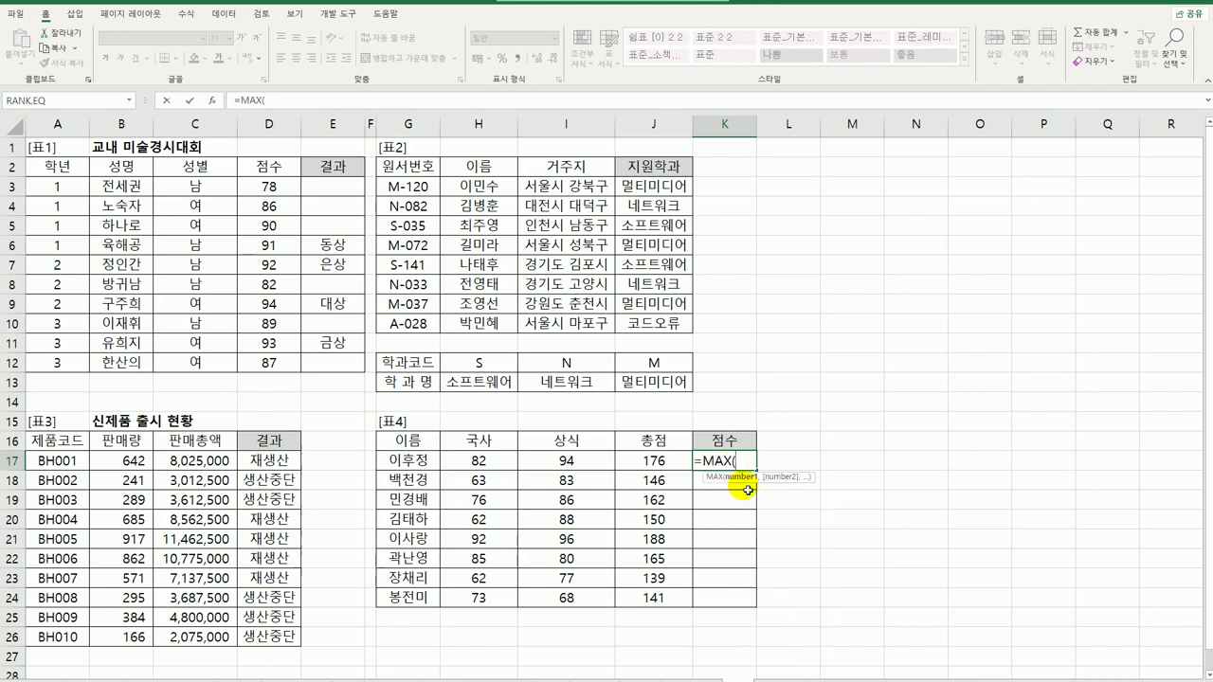
drag(663, 460, 663, 598)
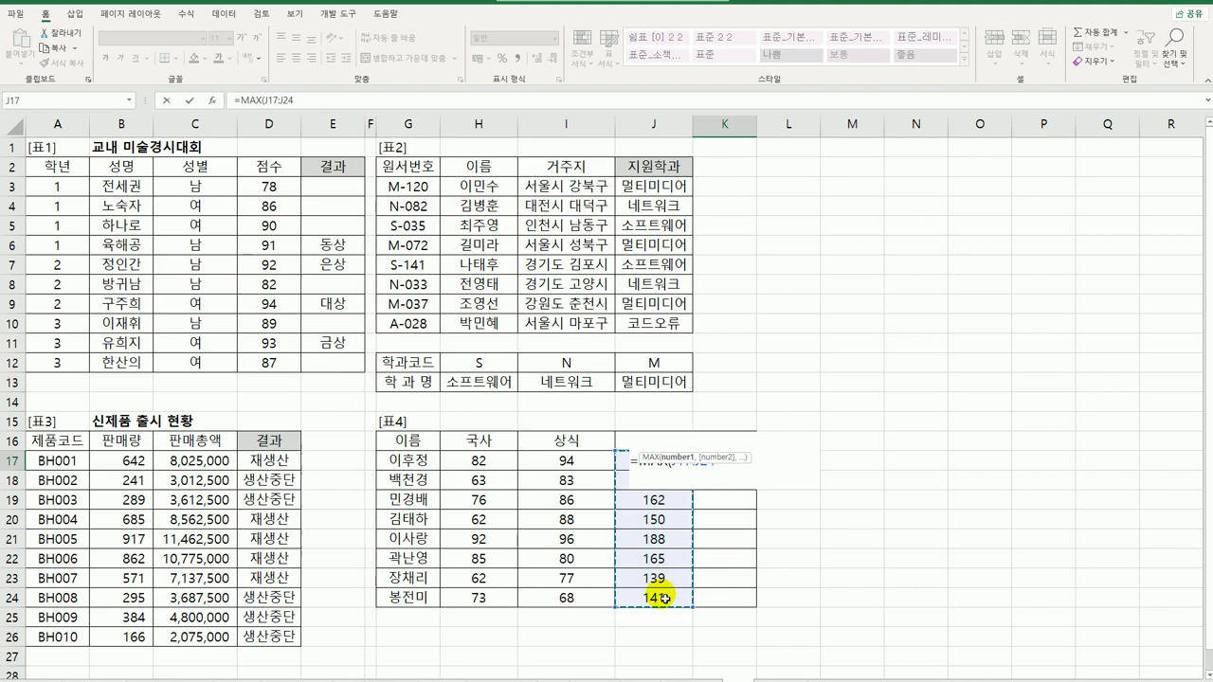
key(F4)
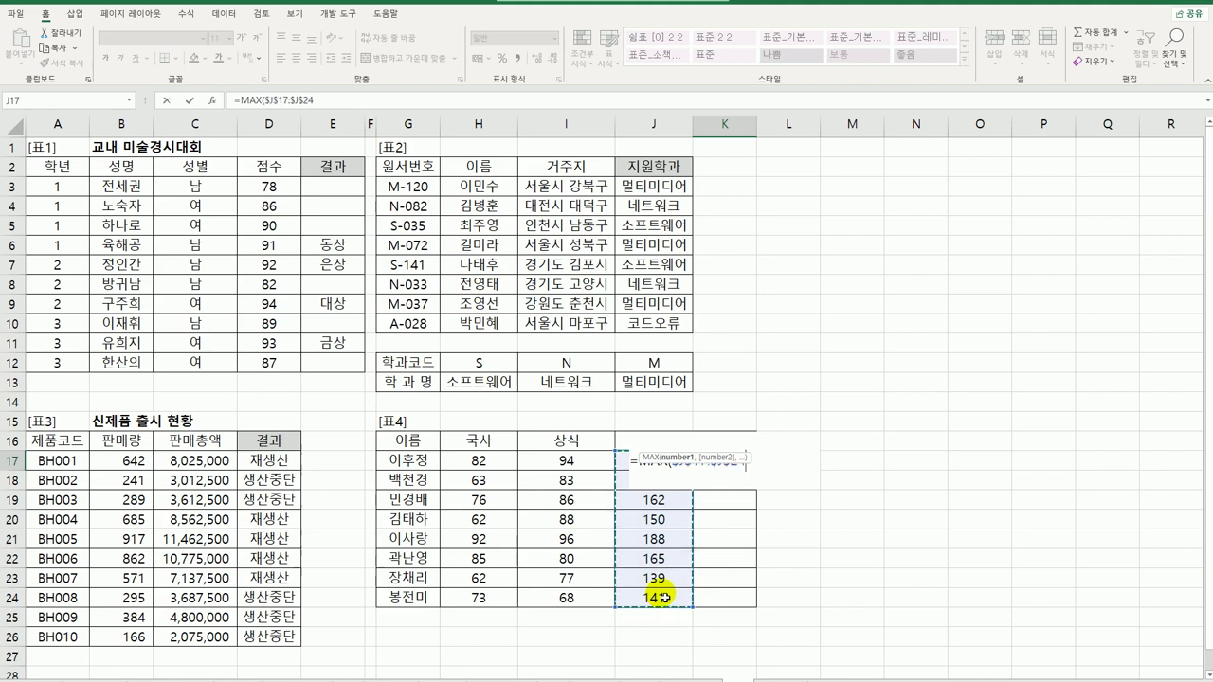
text())
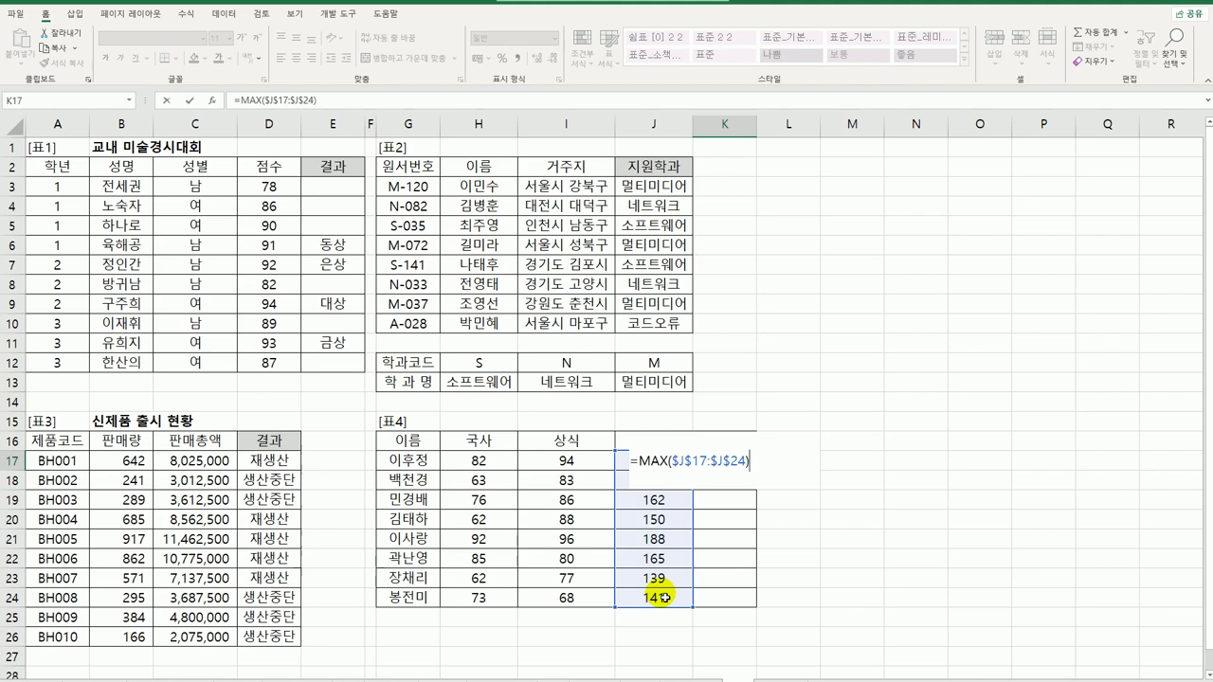
key(ctrl+Return)
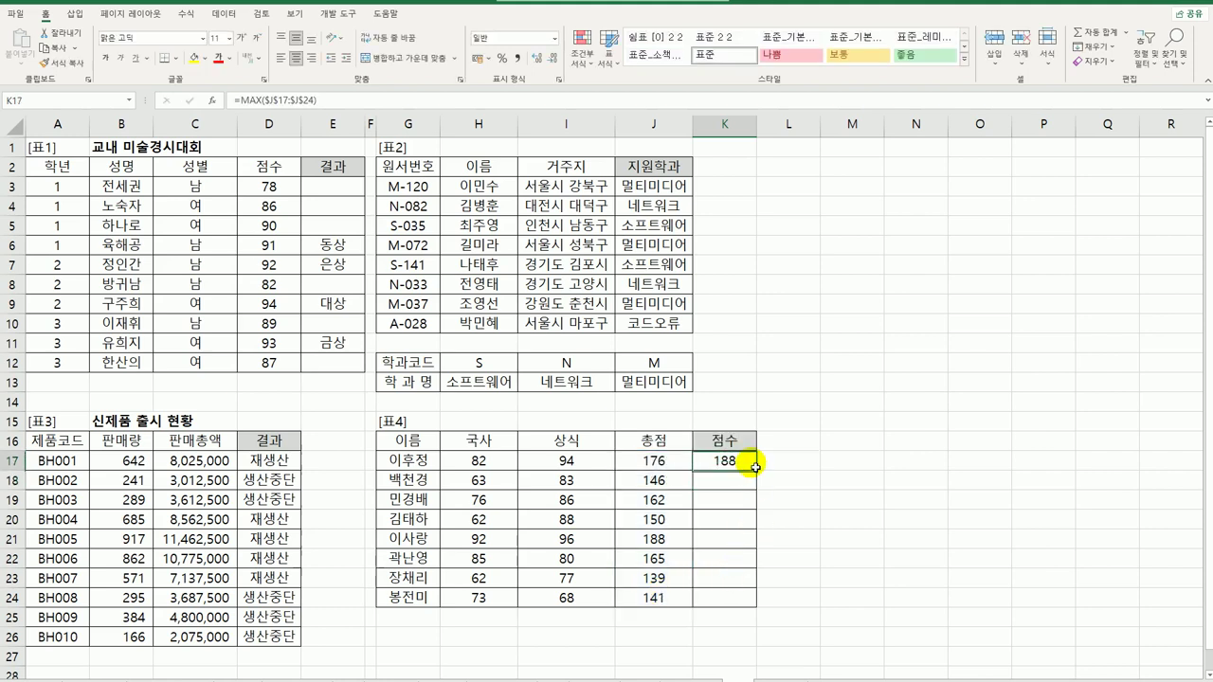
Step: Fill the MAX formula from K17 down to K24
drag(756, 471, 747, 605)
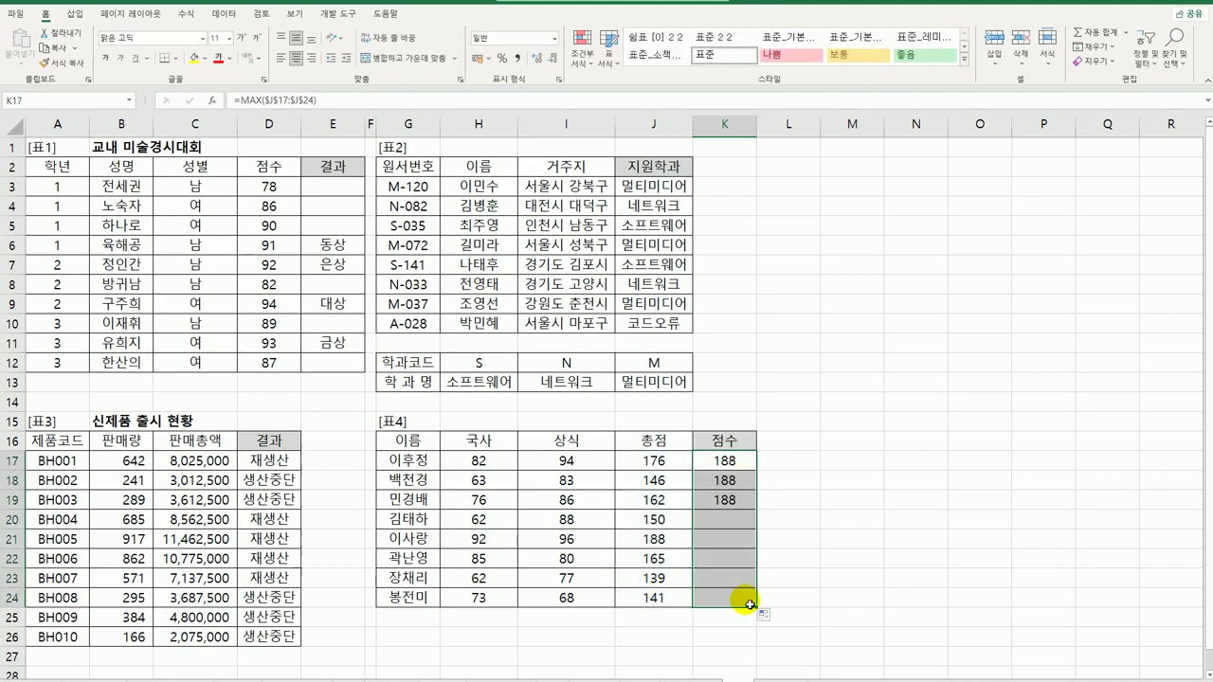
click(671, 462)
click(724, 460)
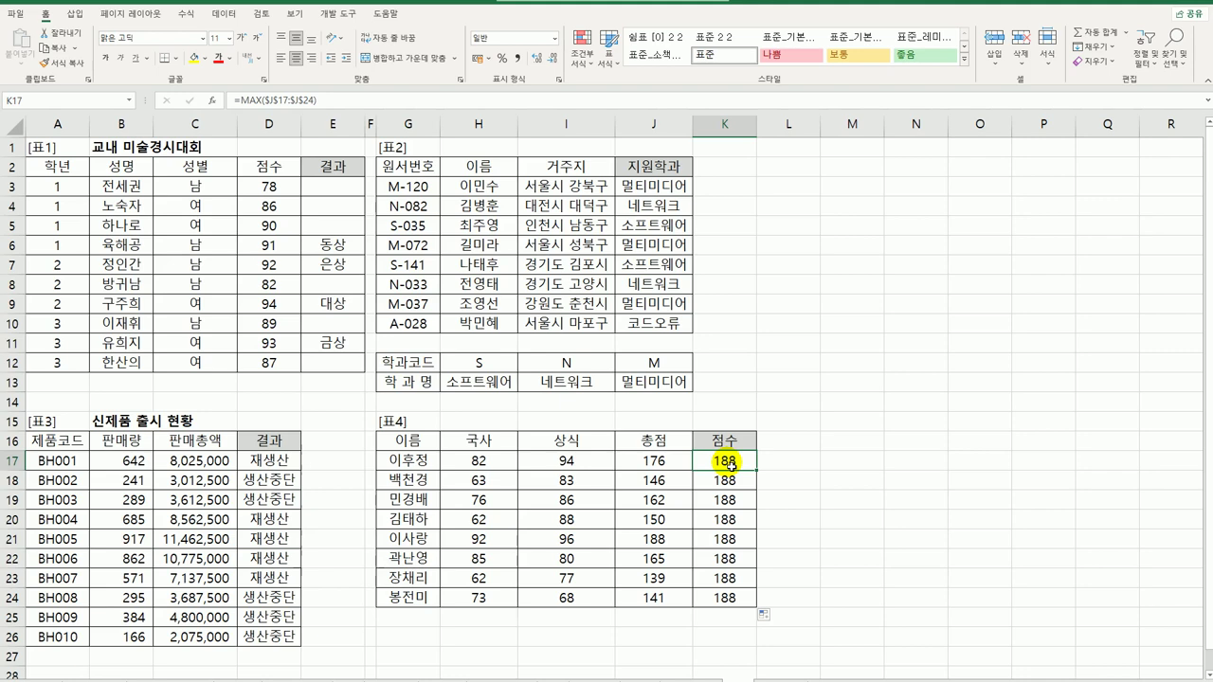
Step: Wrap K17's MAX formula in an IFS function and open the IFS arguments, keeping 표4 uncovered
double_click(731, 464)
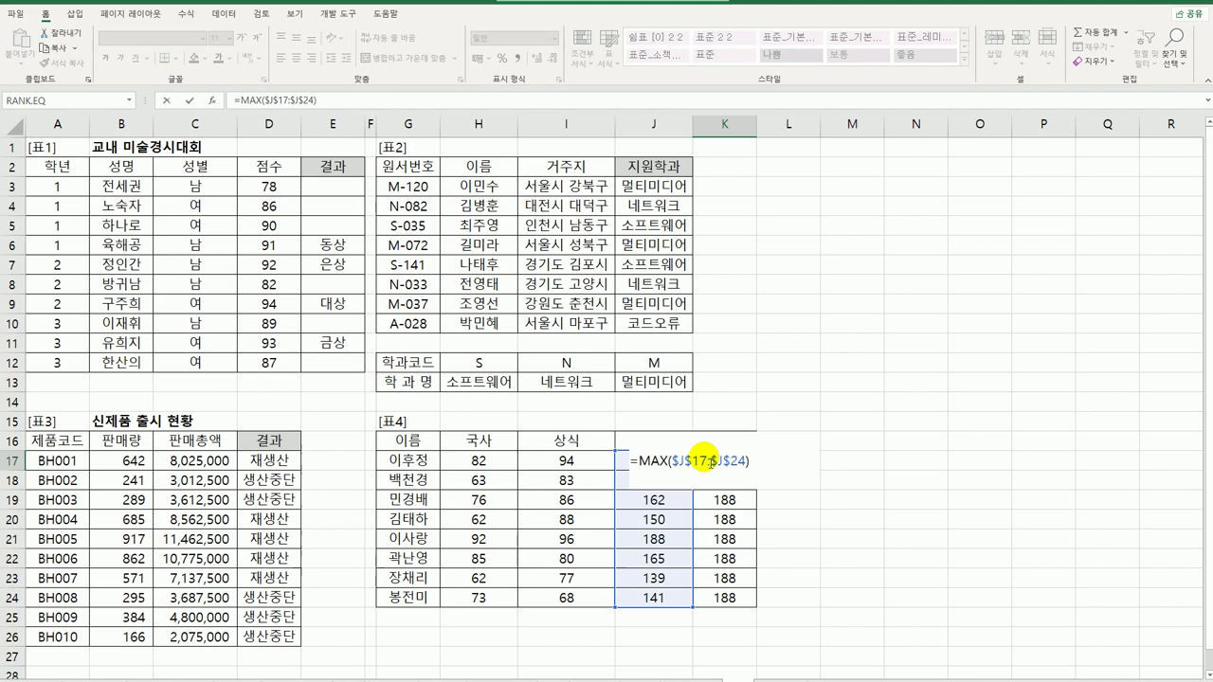
text(IFS()
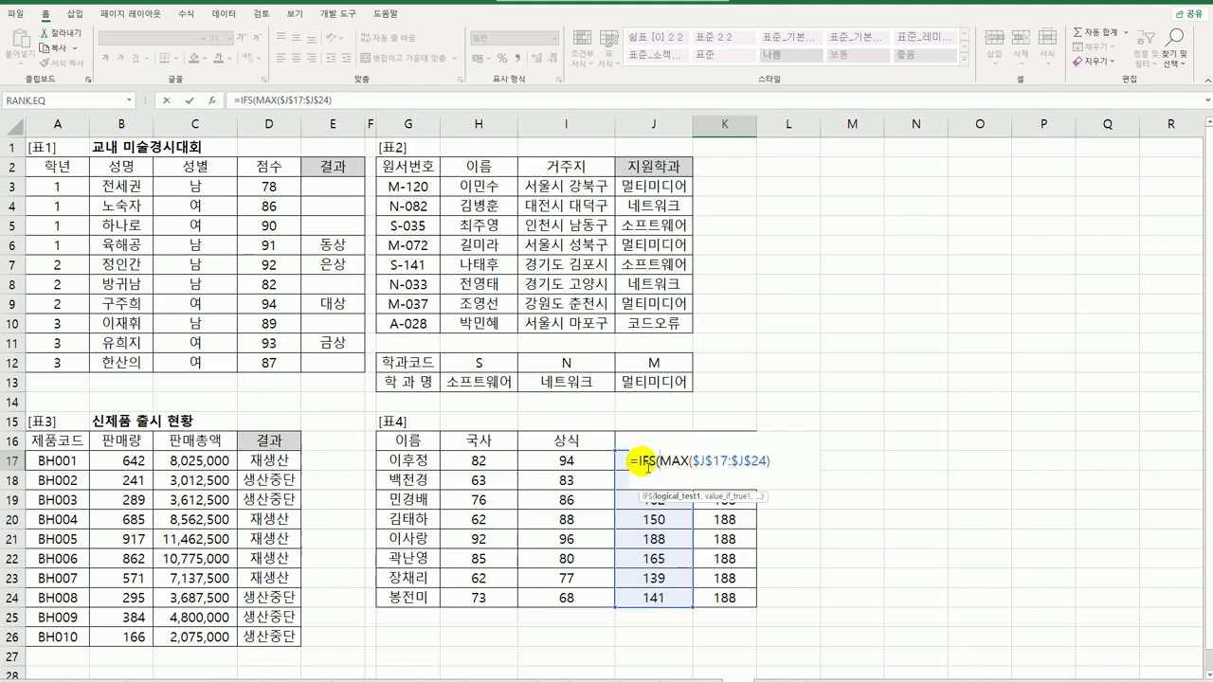
click(210, 101)
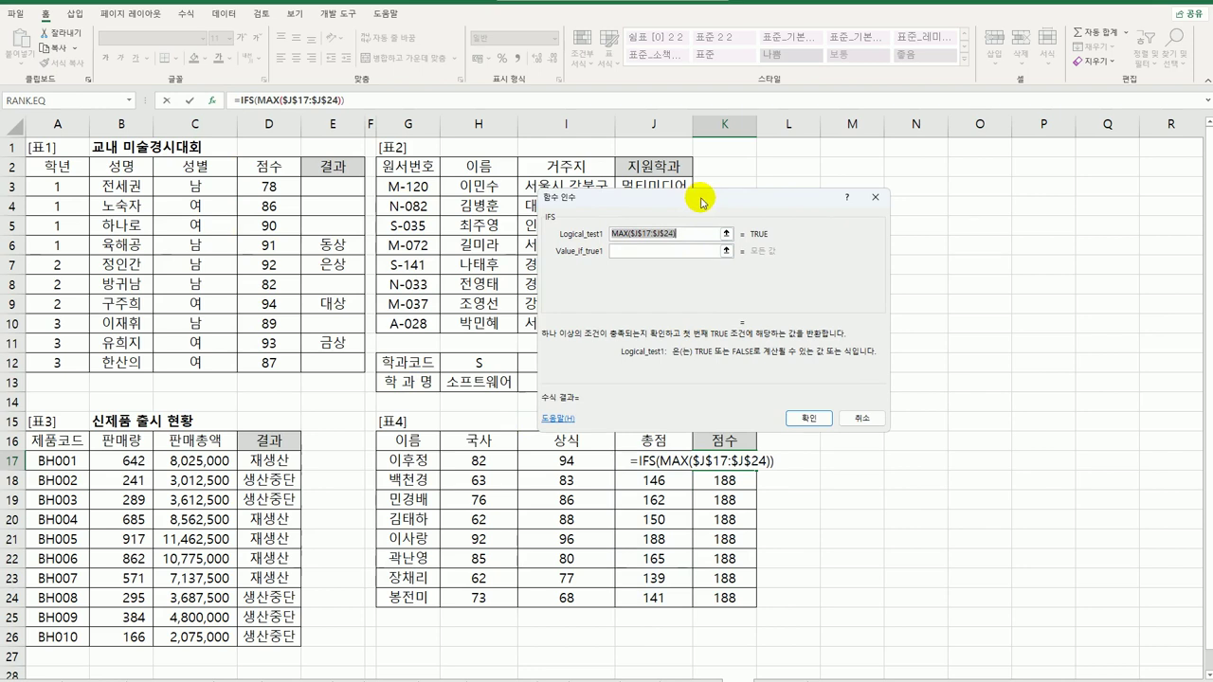
drag(697, 197, 868, 176)
Step: Complete IFS's Logical_test1 as J17=MAX($J$17:$J$24) and set Value_if_true1 to "최고점수"
click(780, 212)
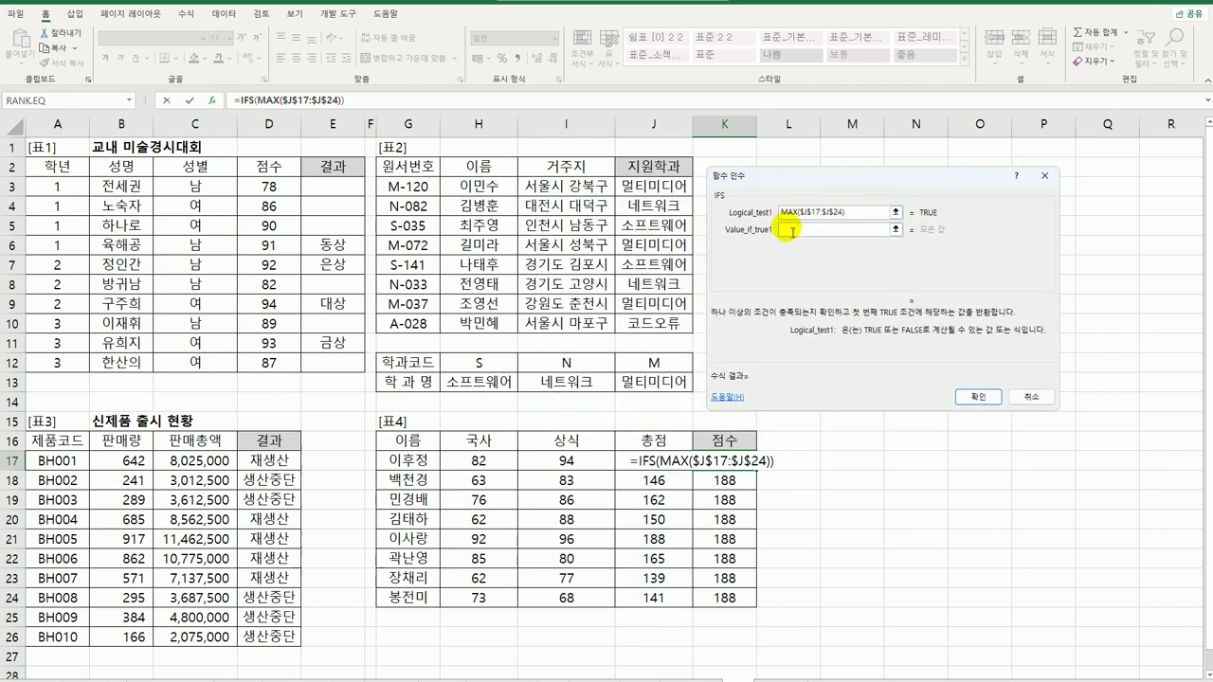
click(786, 214)
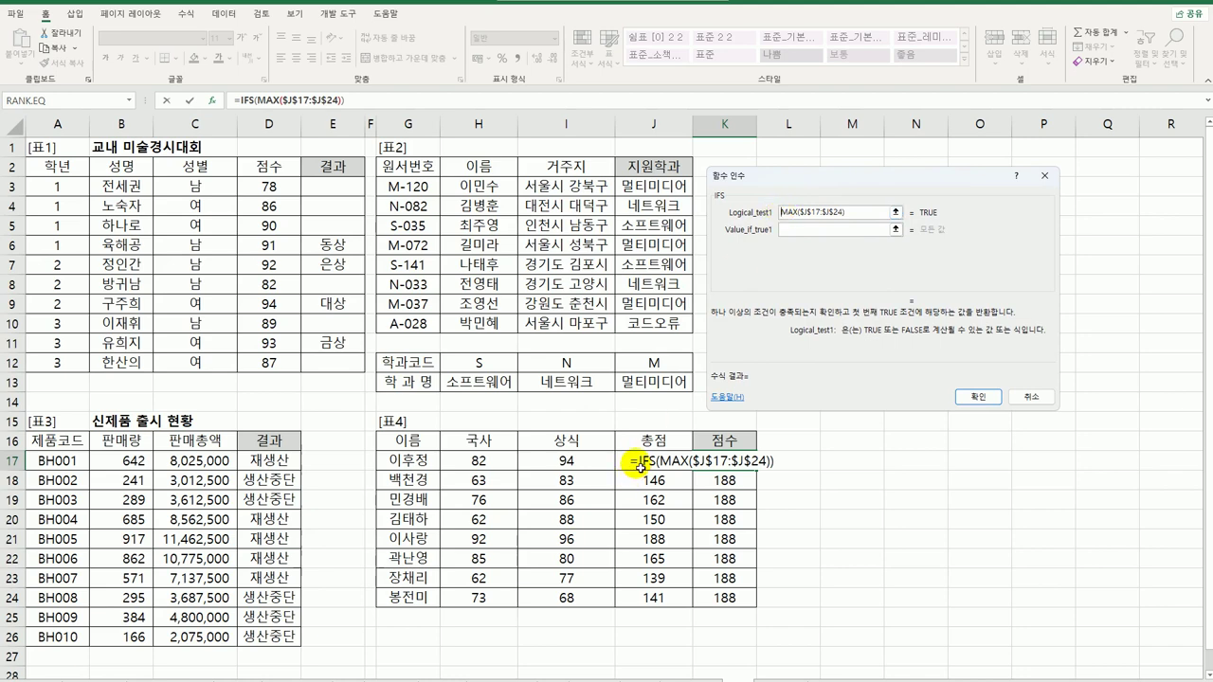
click(631, 461)
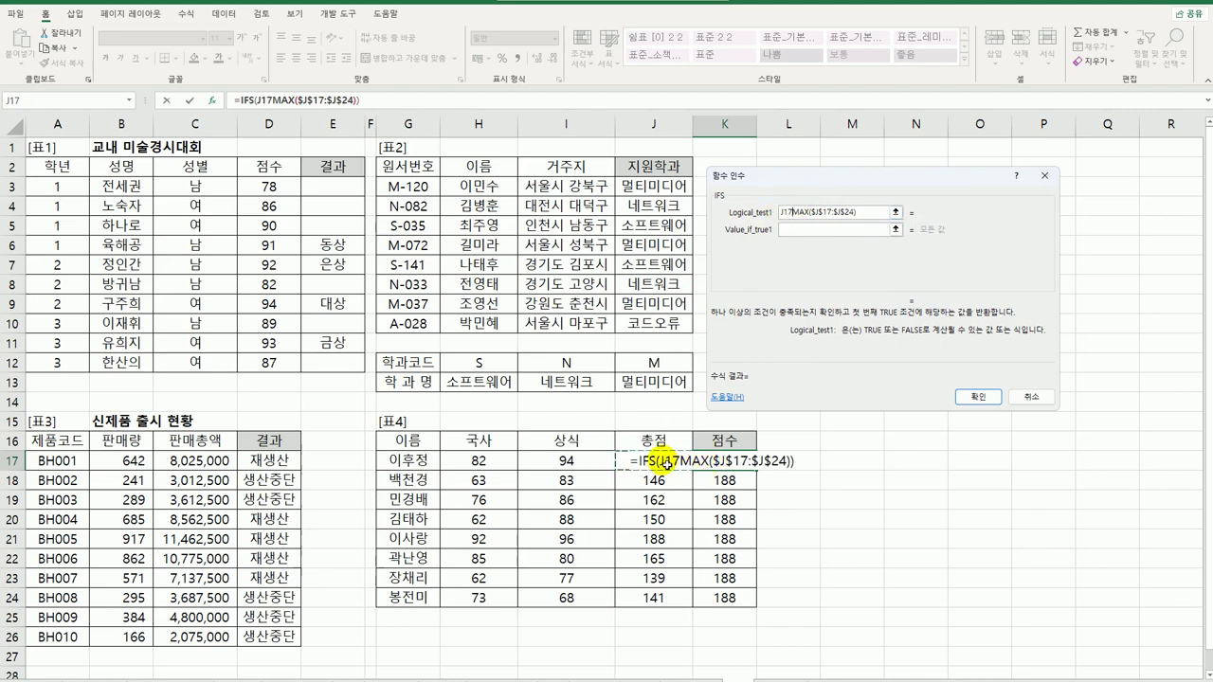
text(=)
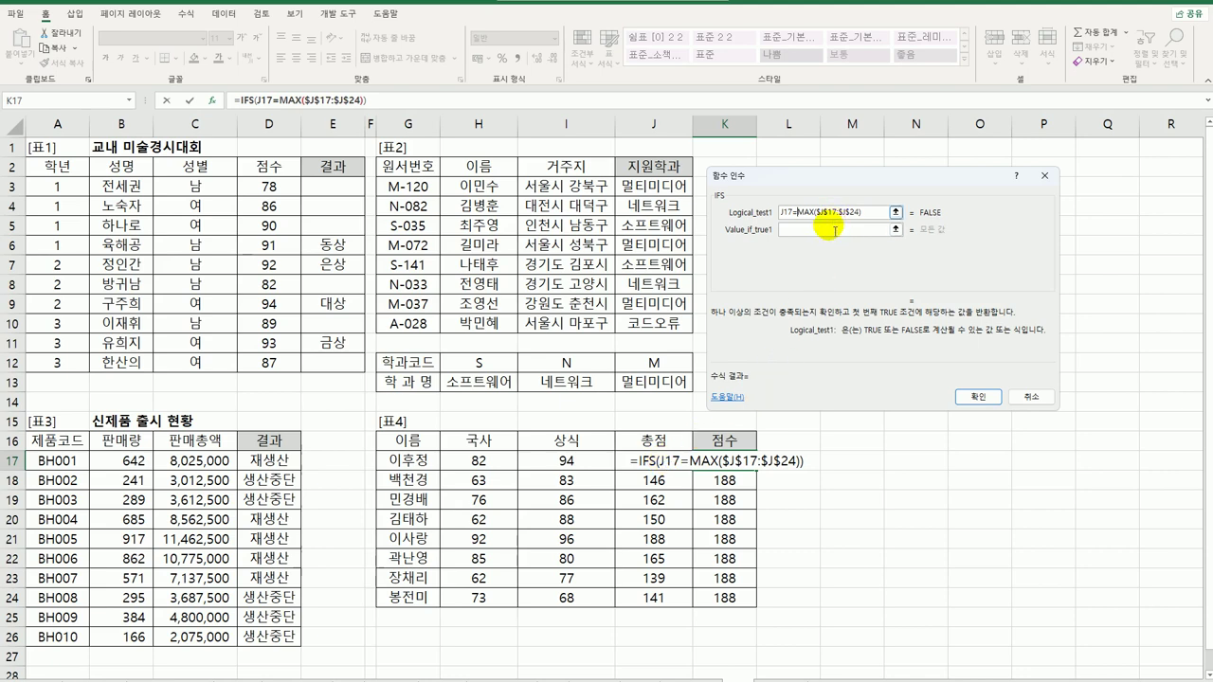
click(794, 229)
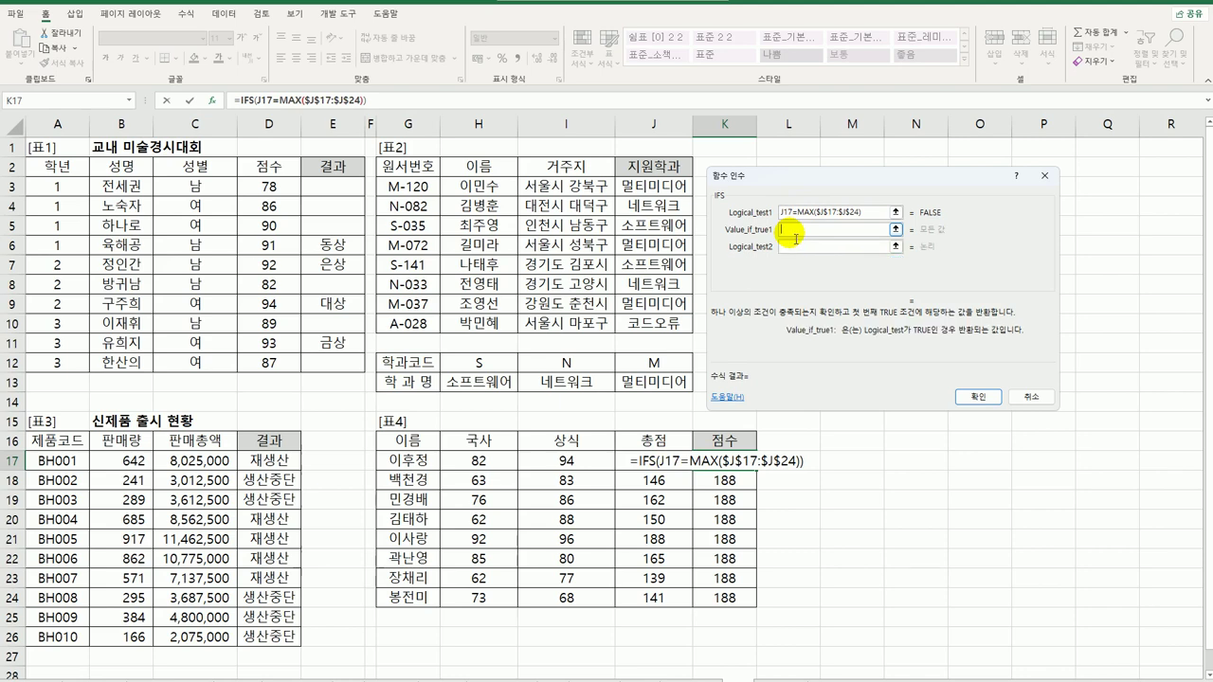
text(최)
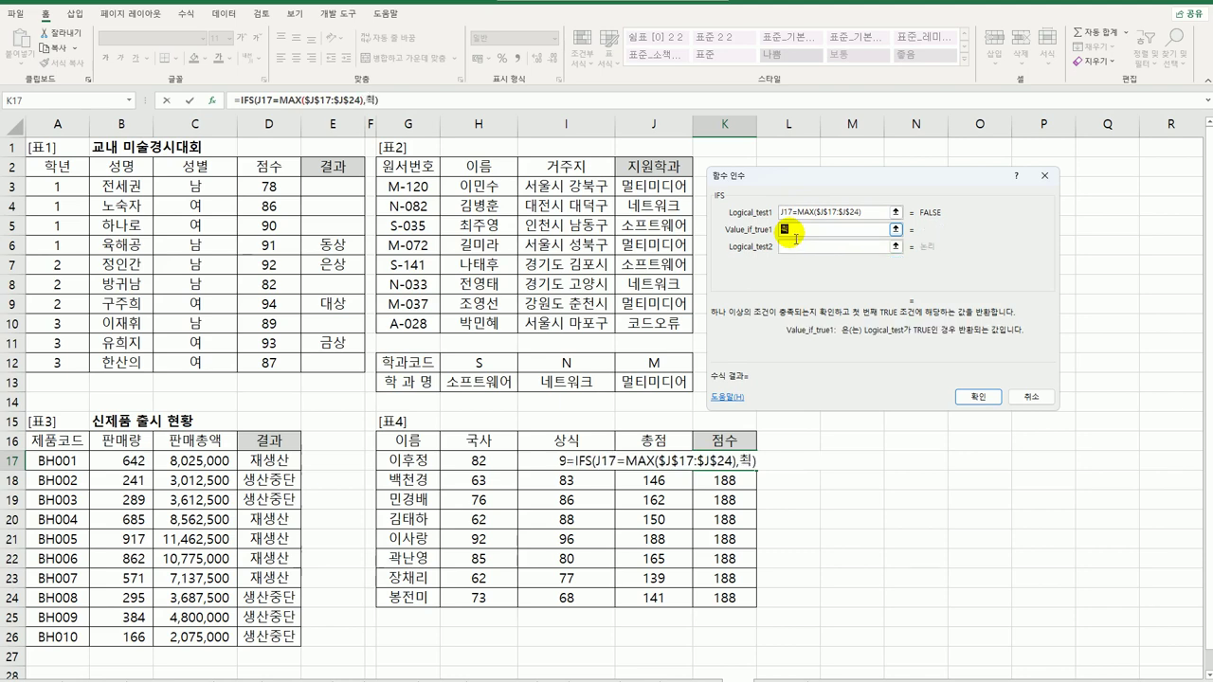
text(고점ㅅㅜ)
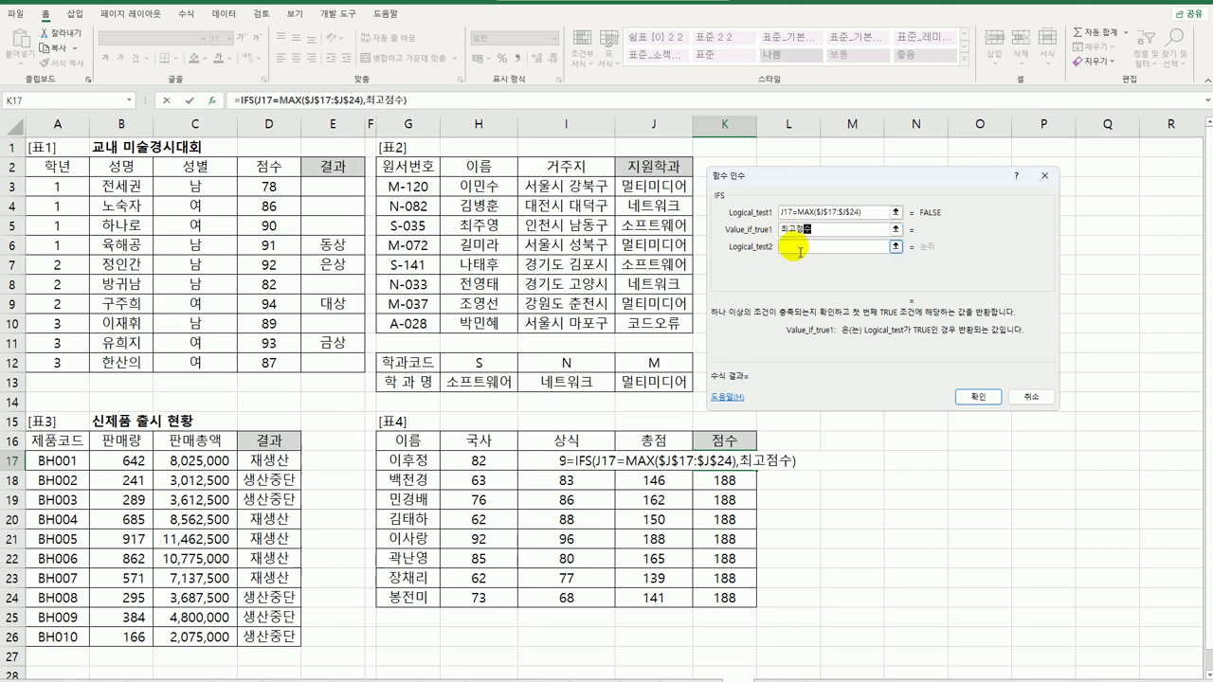
click(799, 248)
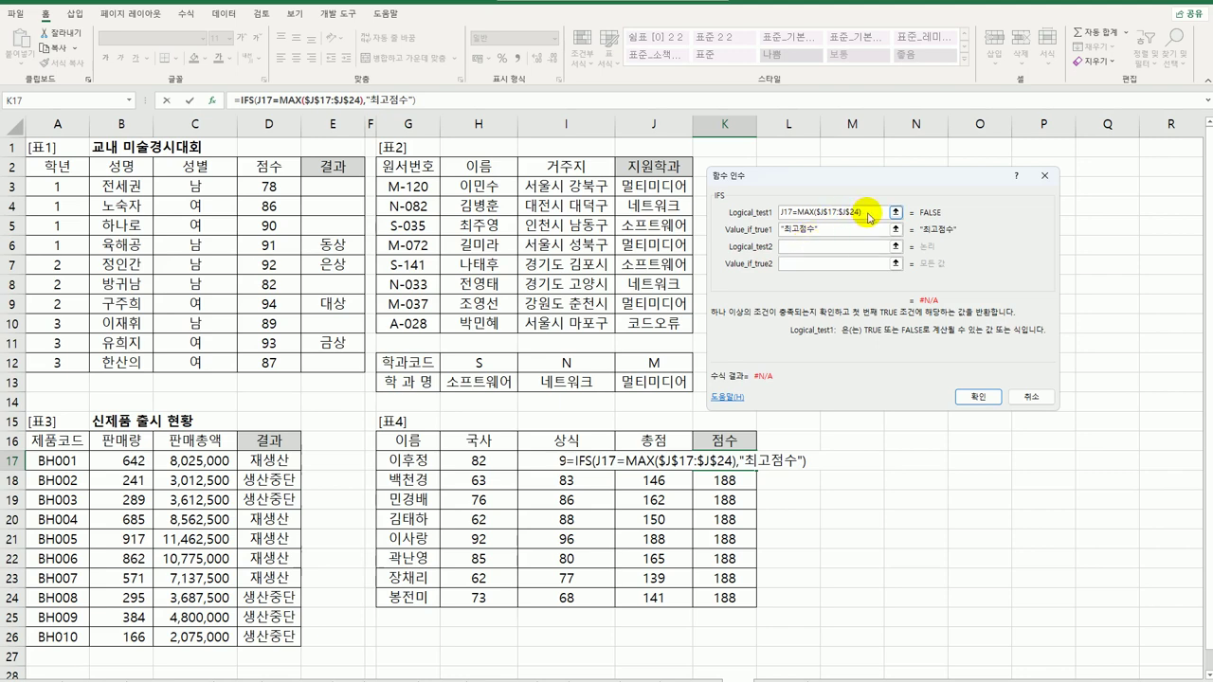
Step: Reuse the first condition as Logical_test2 changed to J17=MIN($J$17:$J$24), with Value_if_true2 set to "최저점수"
drag(870, 213, 763, 213)
key(ctrl+c)
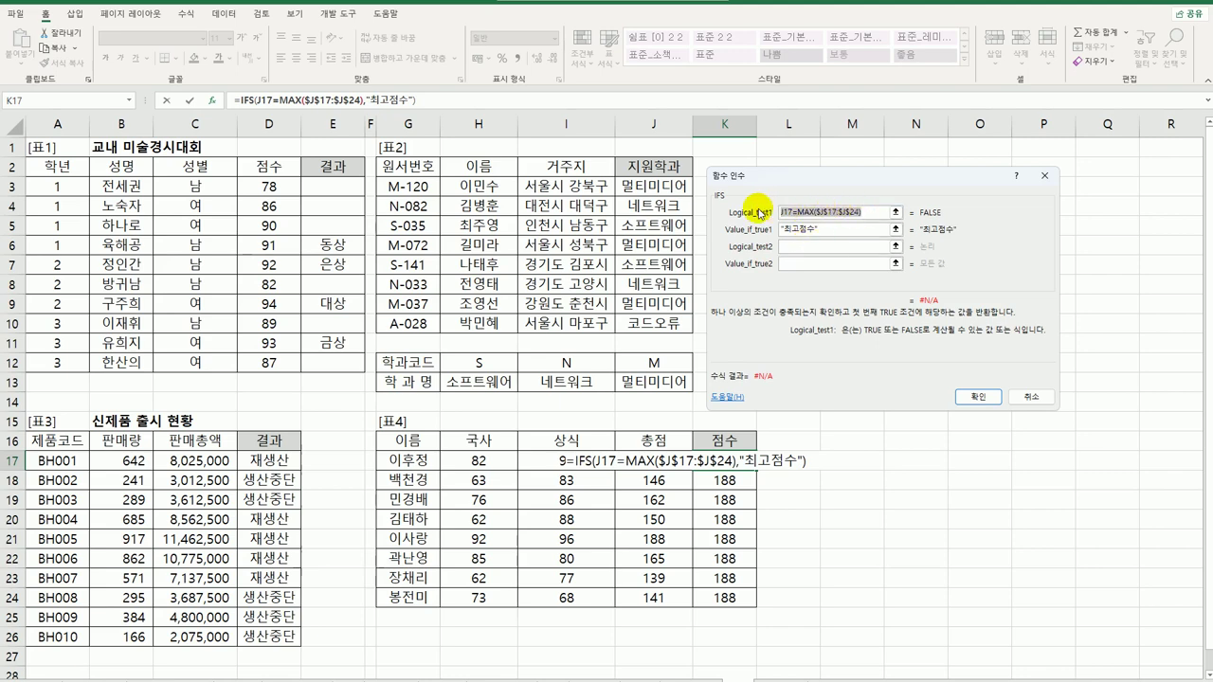
click(801, 251)
key(ctrl+v)
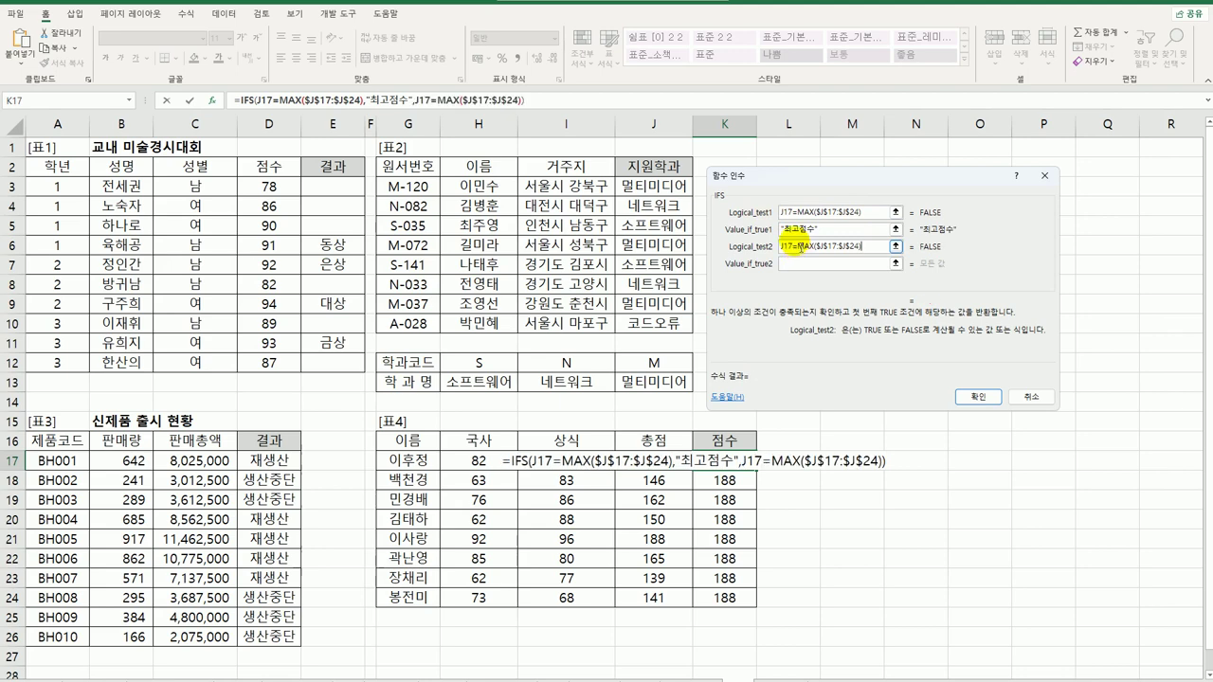
drag(796, 246, 814, 246)
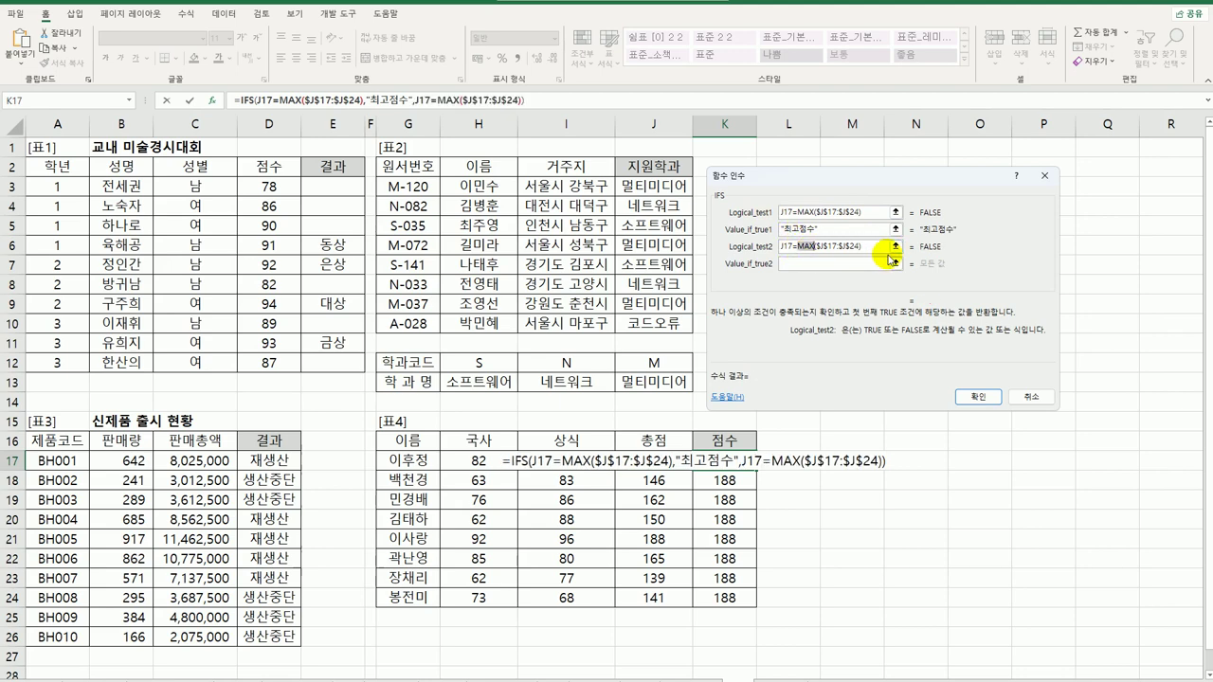
key(BackSpace)
text(MIN)
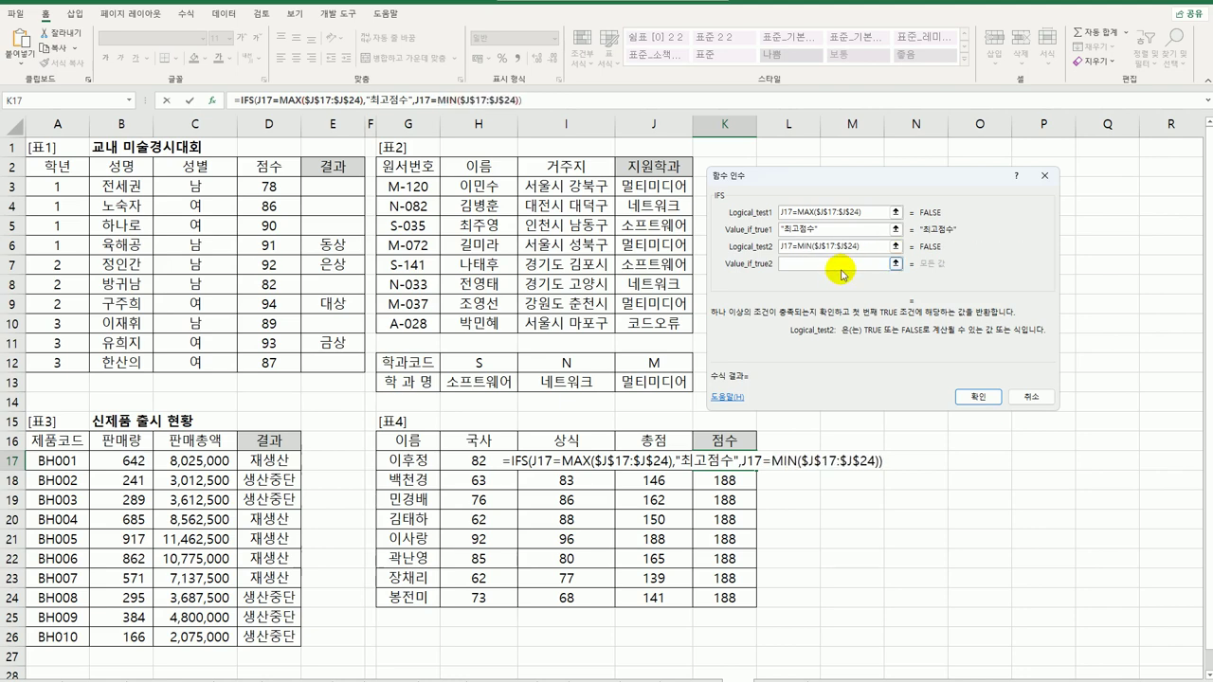
click(845, 267)
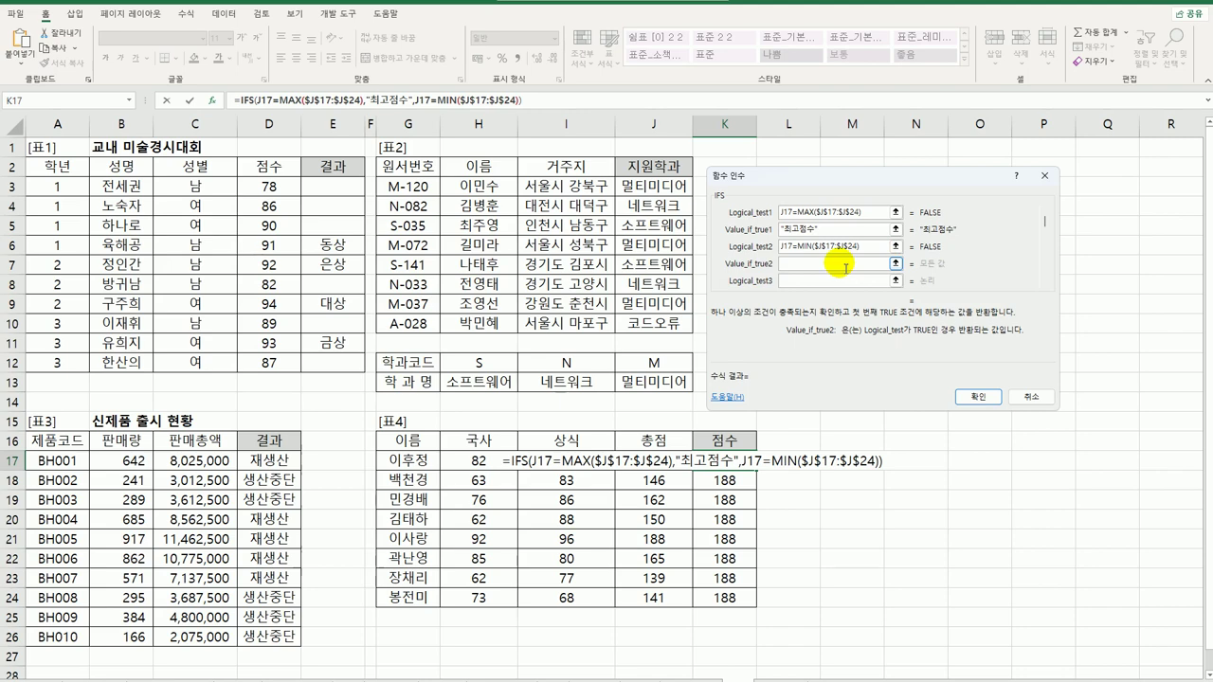
text(최저점수)
key(Tab)
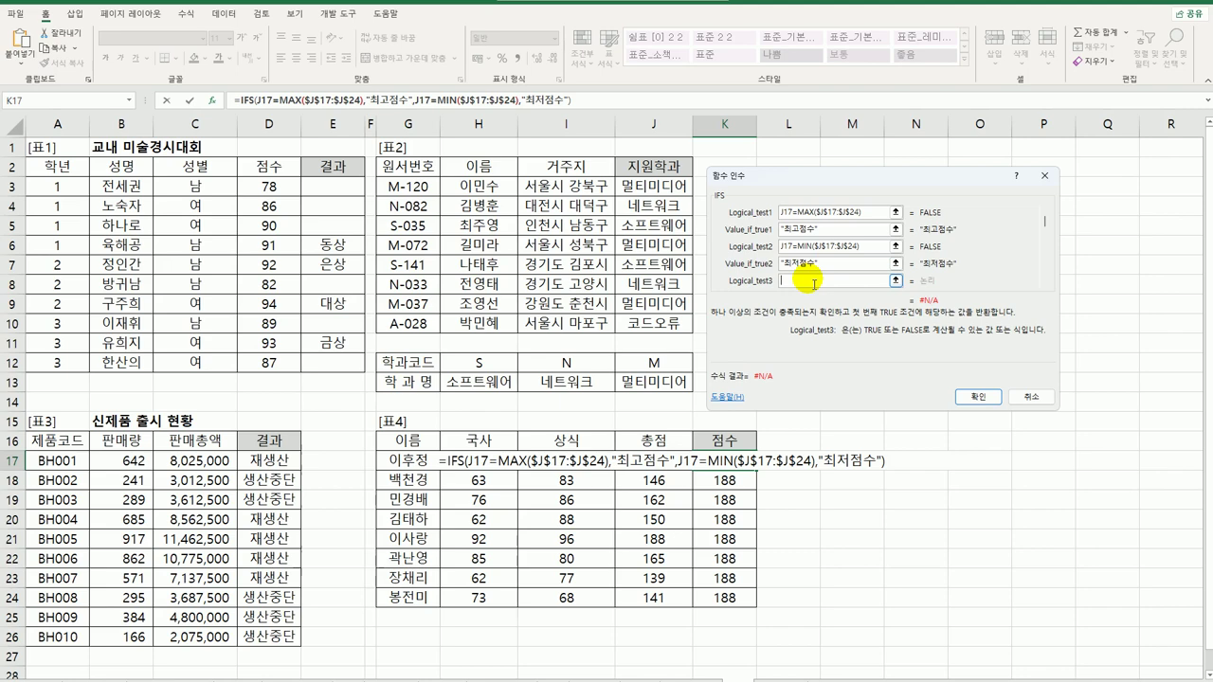
Step: Set IFS's Logical_test3 to TRUE and its Value_if_true3 to an empty string ""
text(TRUE)
key(Tab)
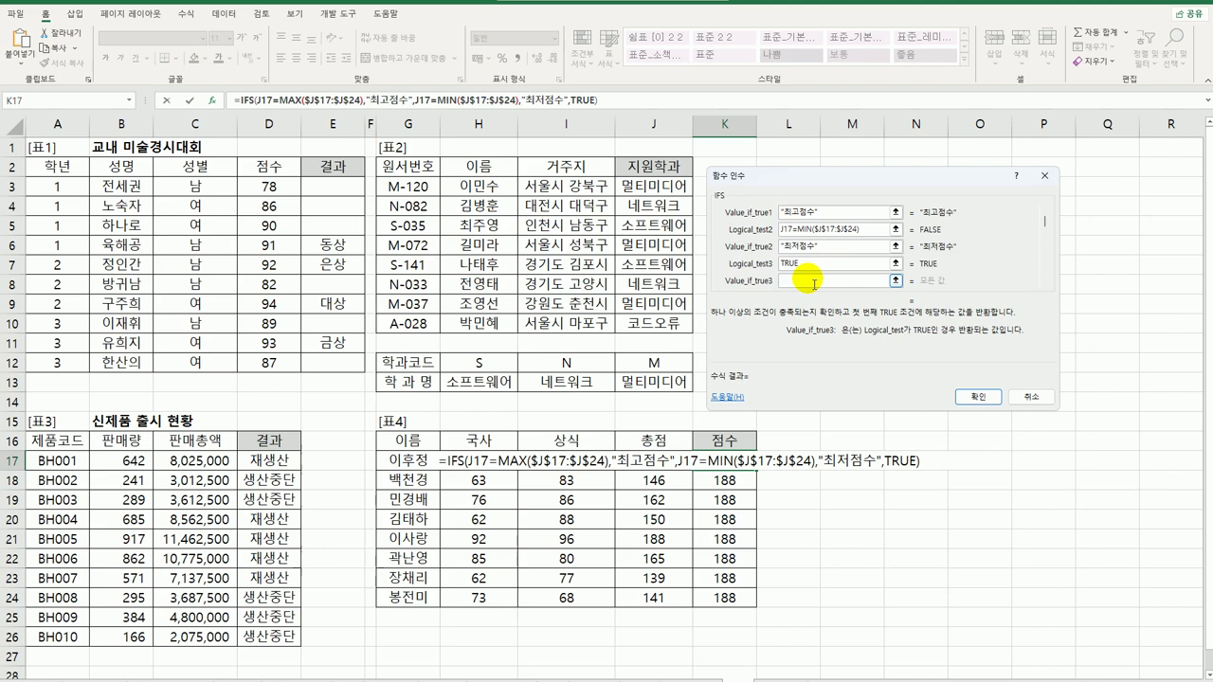
text("")
Step: Confirm the IFS arguments and fill the completed formula from K17 down to K24
click(978, 396)
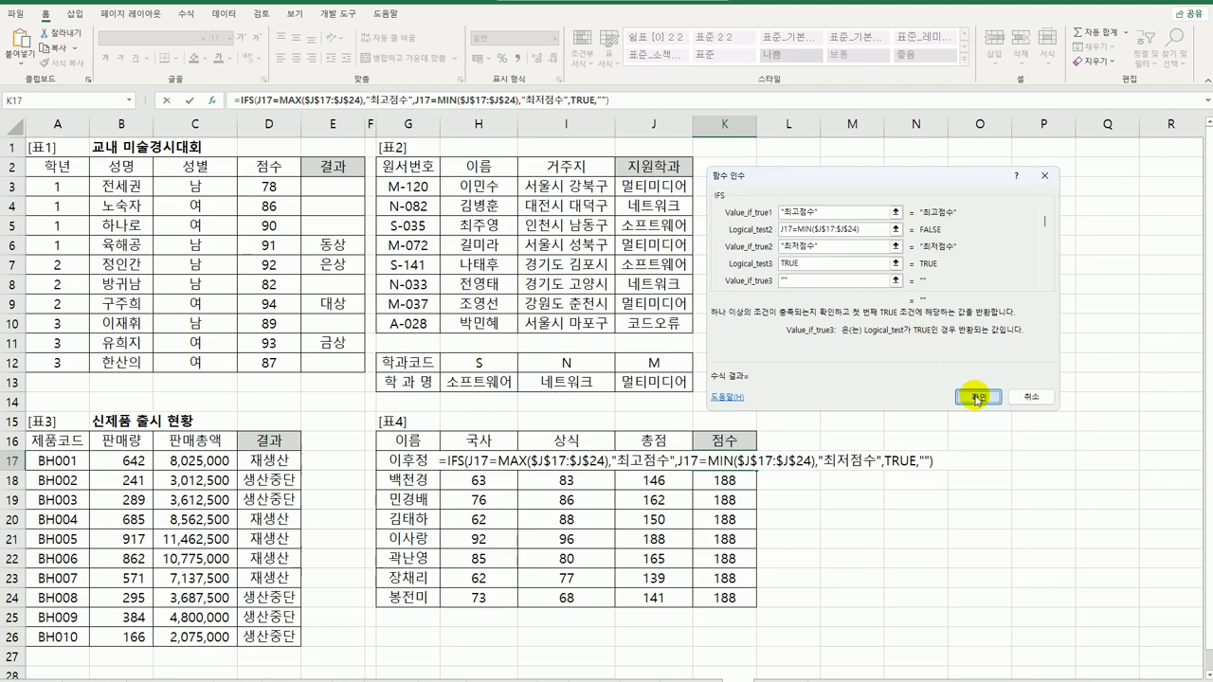
drag(756, 470, 744, 606)
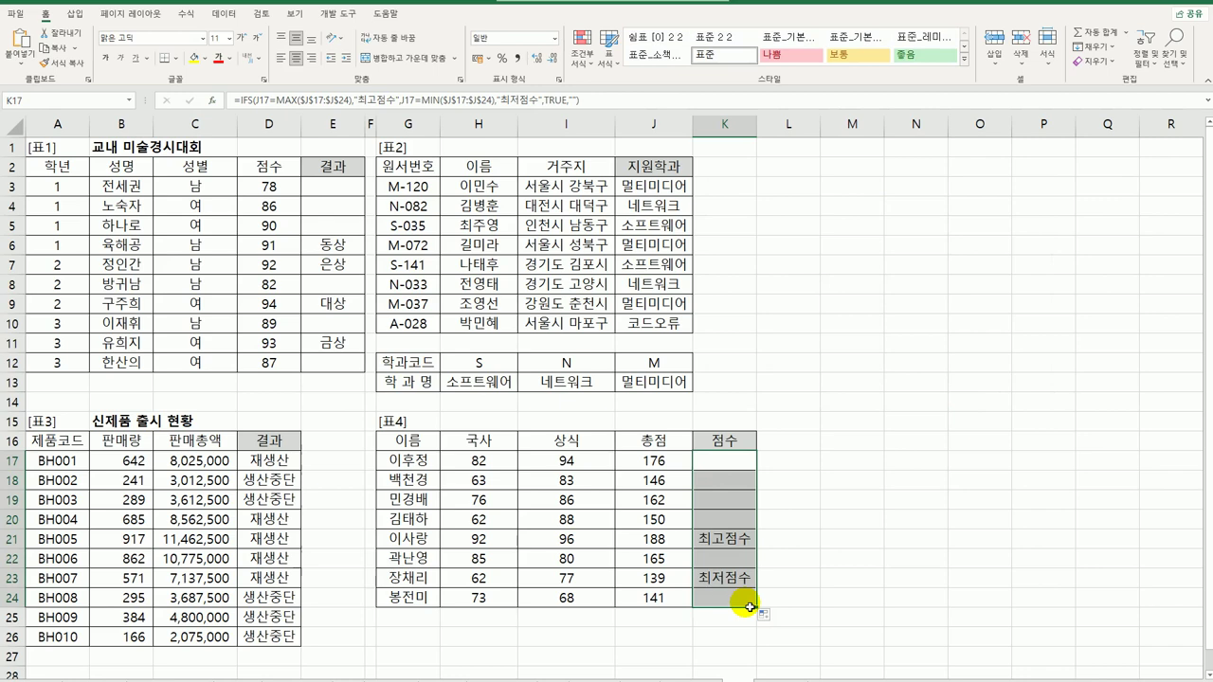
click(729, 539)
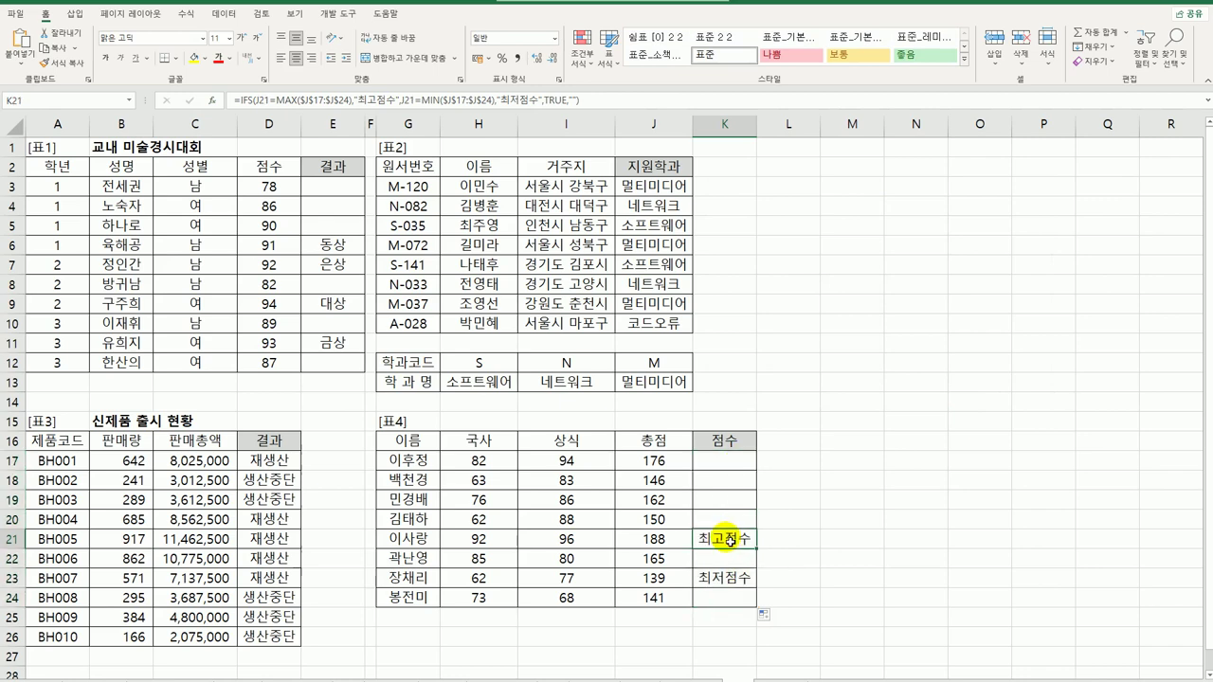
click(730, 582)
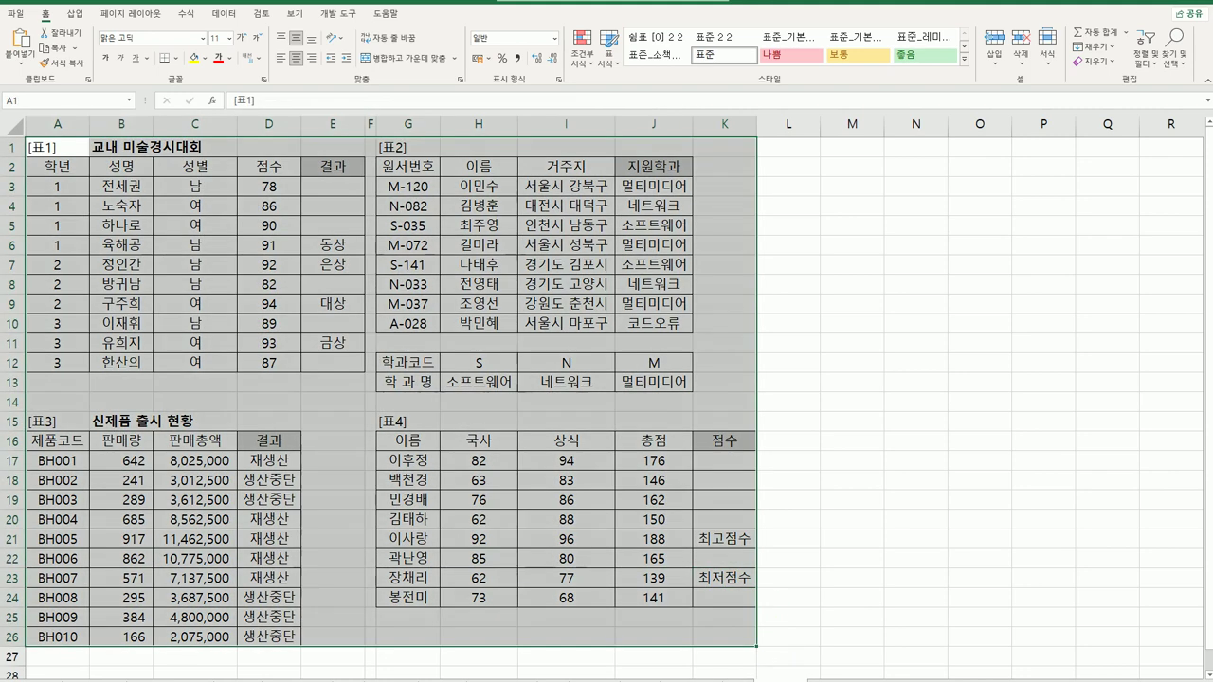
key(ctrl+Home)
key(ctrl+a)
click(864, 528)
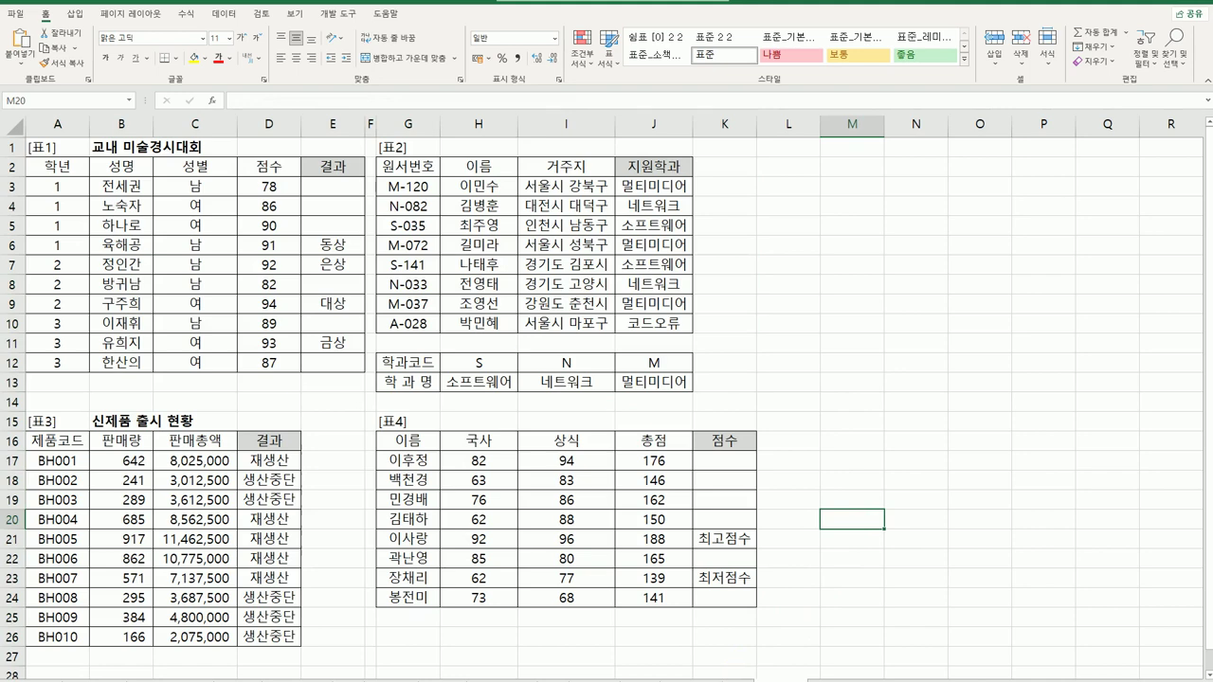
key(ctrl+z)
click(852, 518)
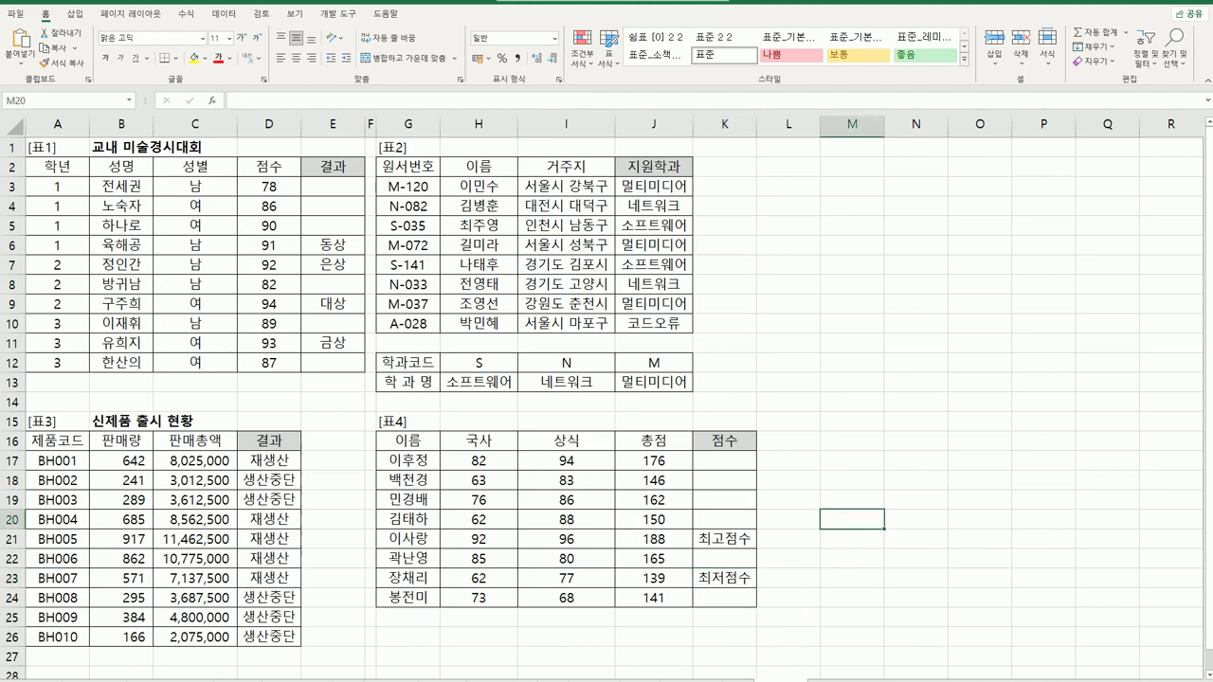